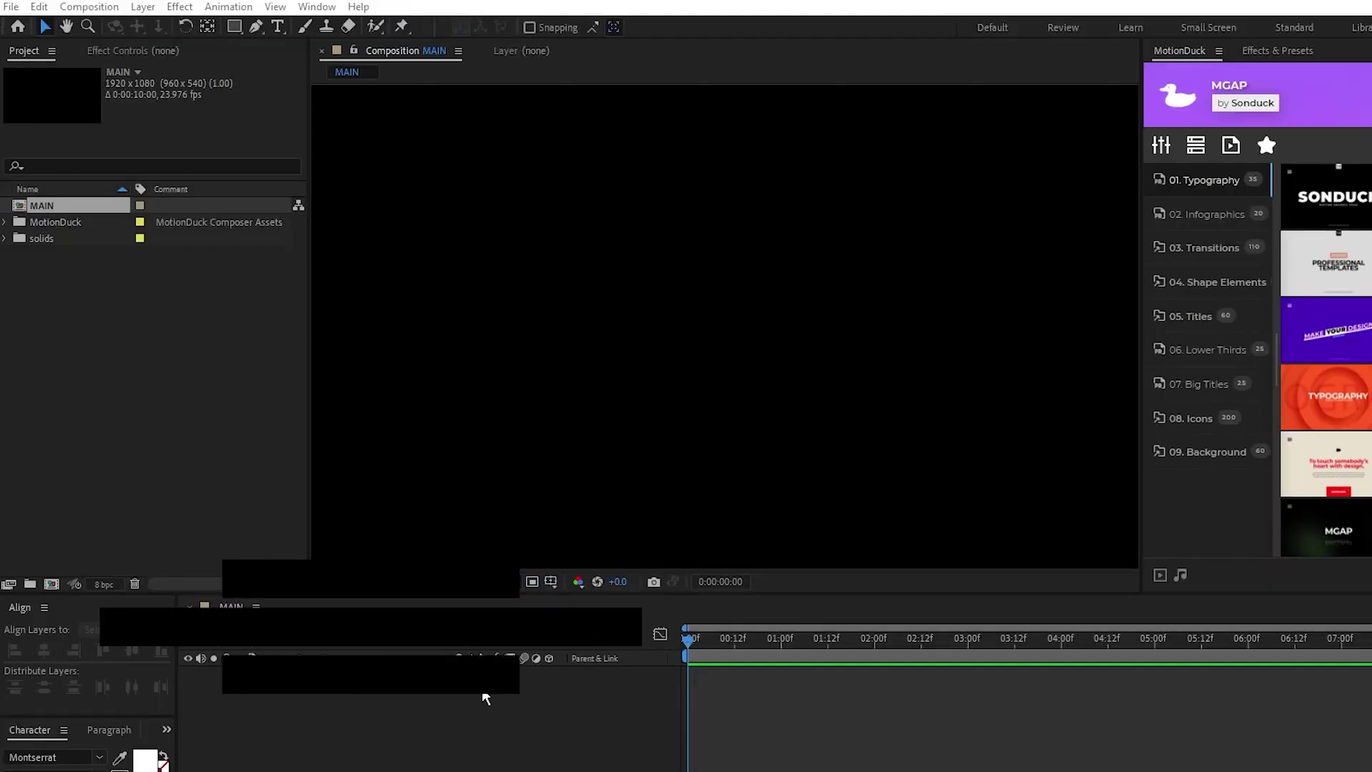
- Create a 1650×900 composition named Main Grid
left_click(51, 584)
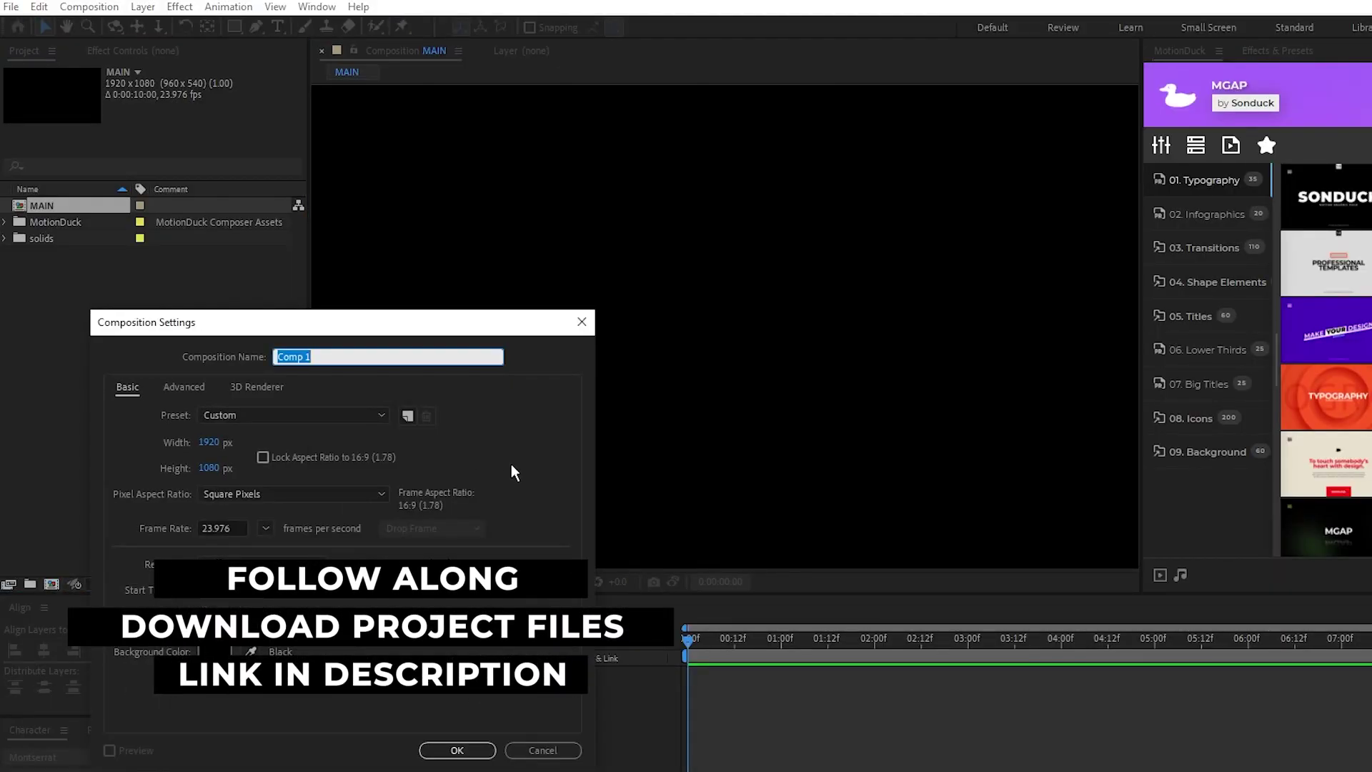
type("Main Grid")
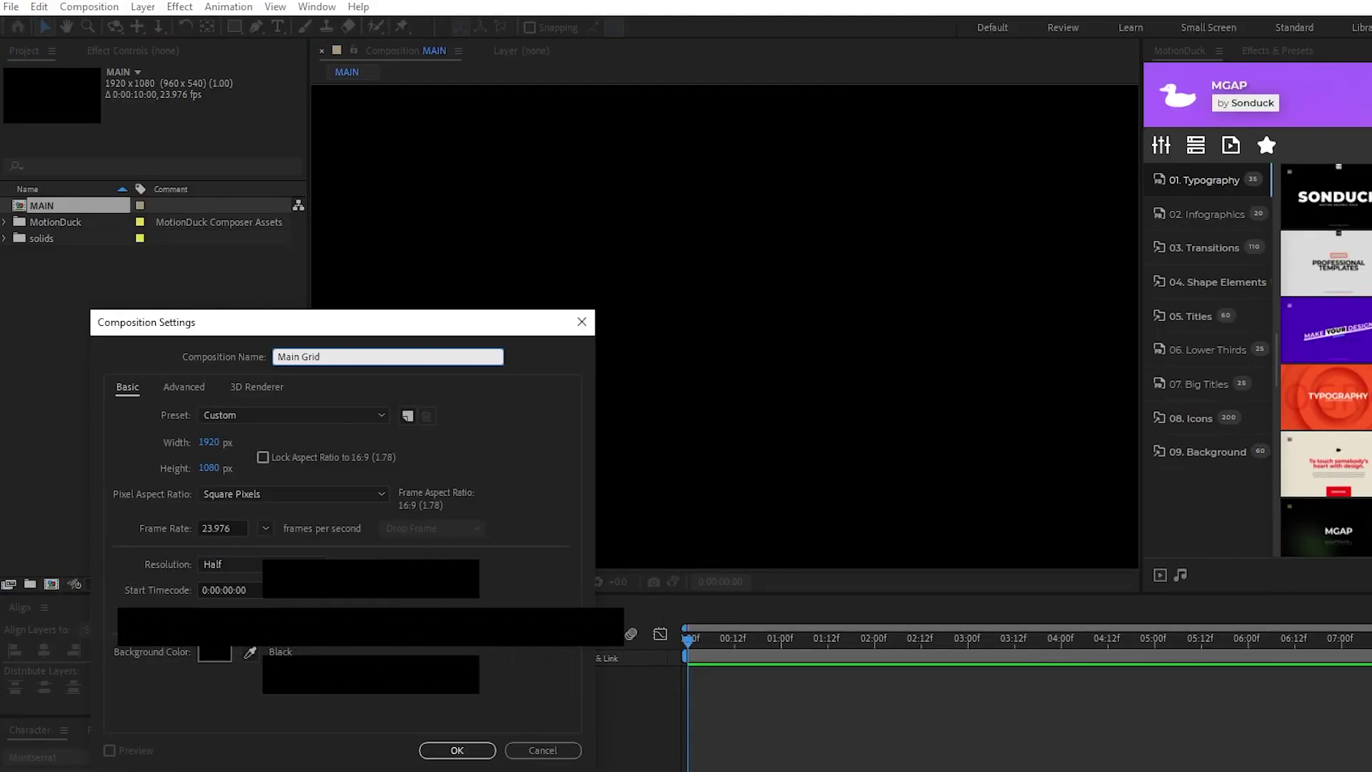
key("Tab")
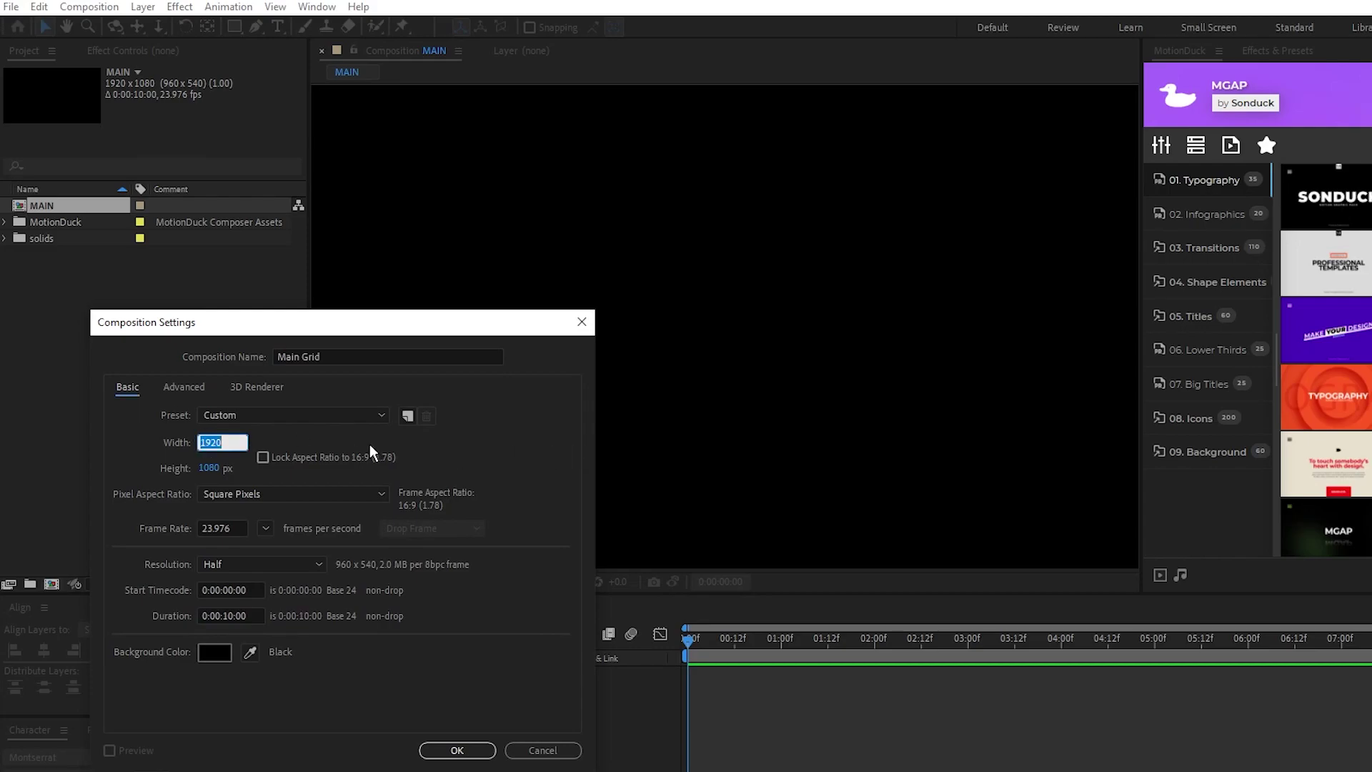
type("1650")
key("Tab")
type("900")
left_click(450, 747)
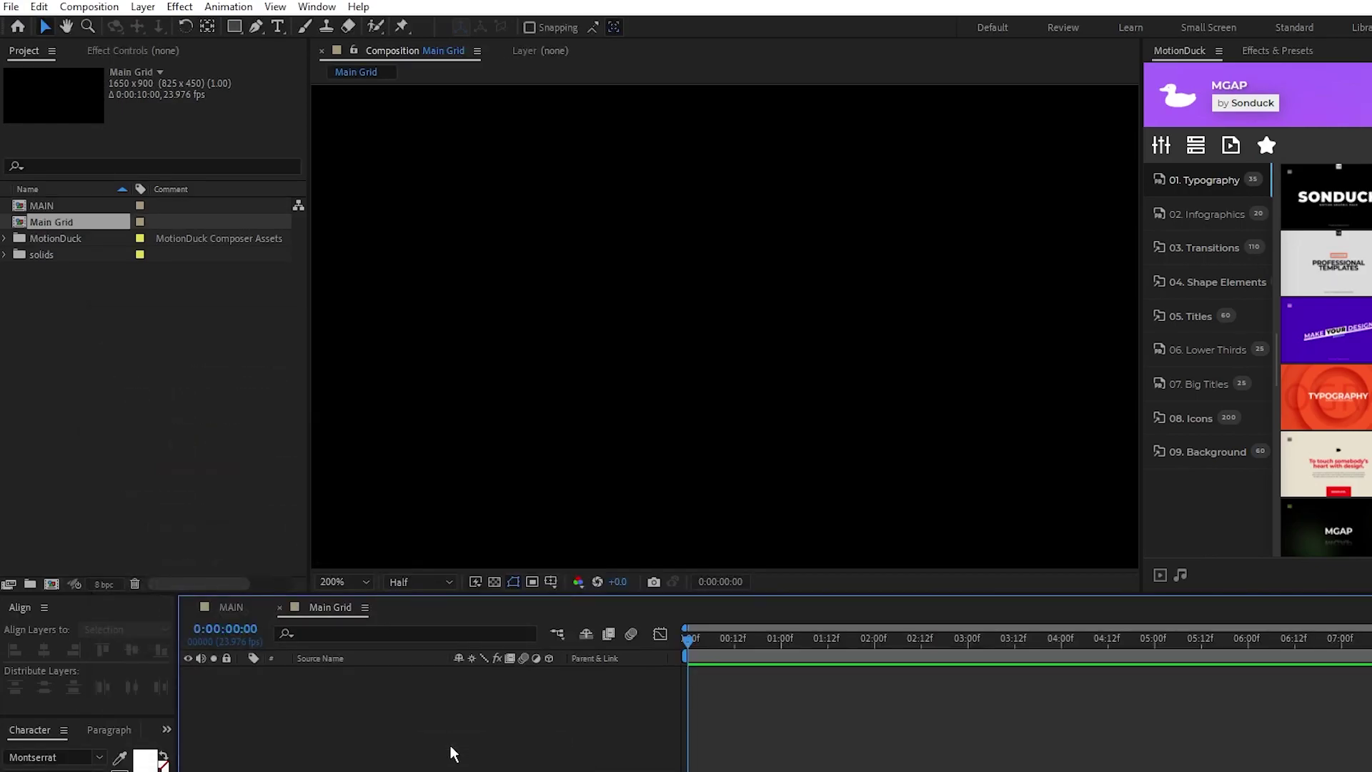
- Add a full-frame black solid layer named BG to Main Grid
left_click(144, 7)
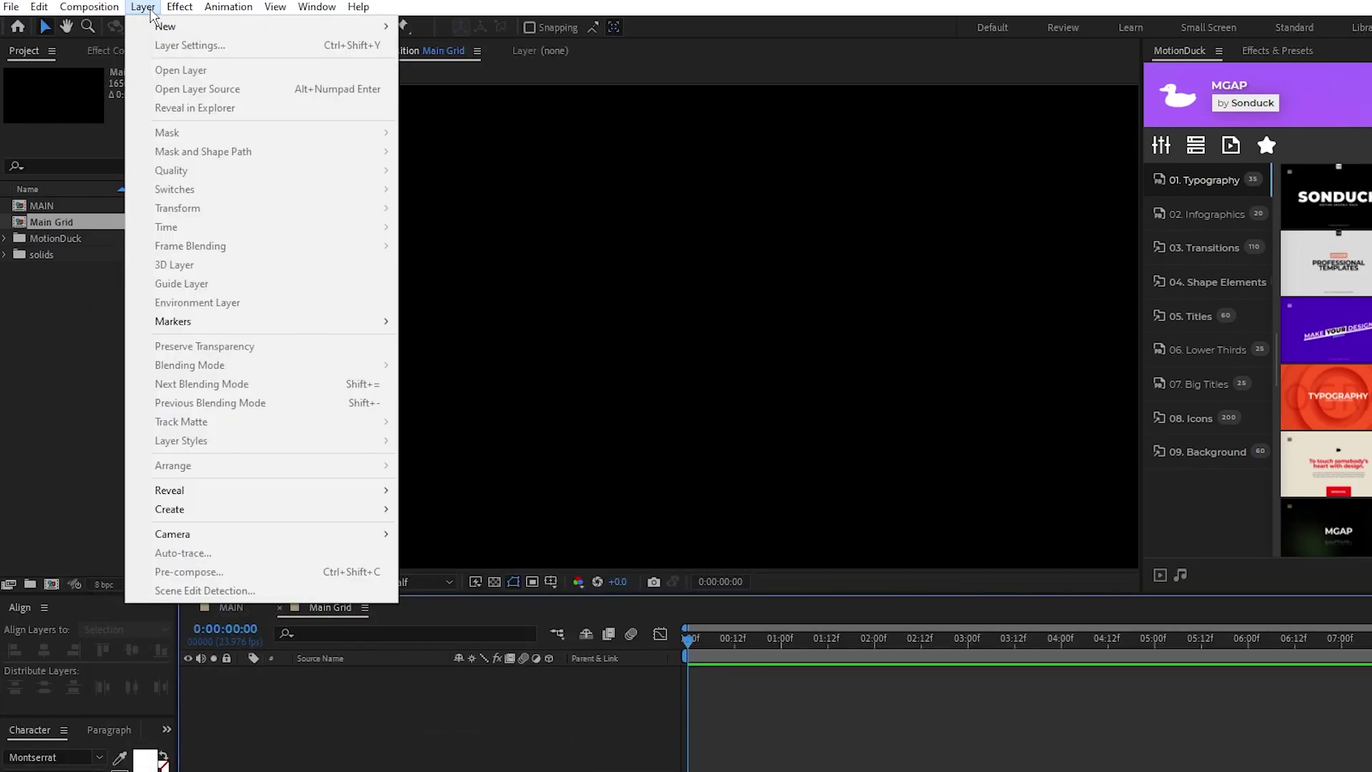
mouse_move(168, 29)
left_click(520, 46)
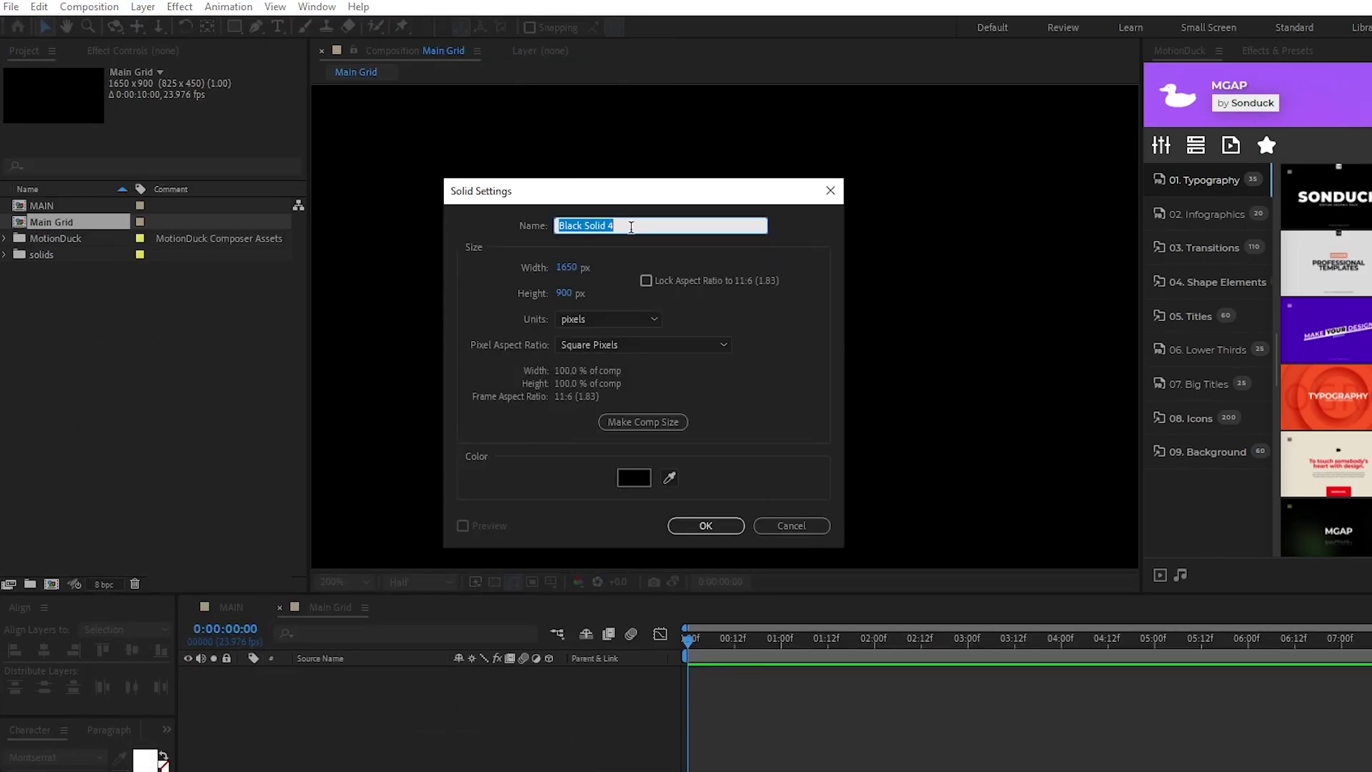
type("Grid")
left_click(628, 482)
key("Return")
left_click(703, 526)
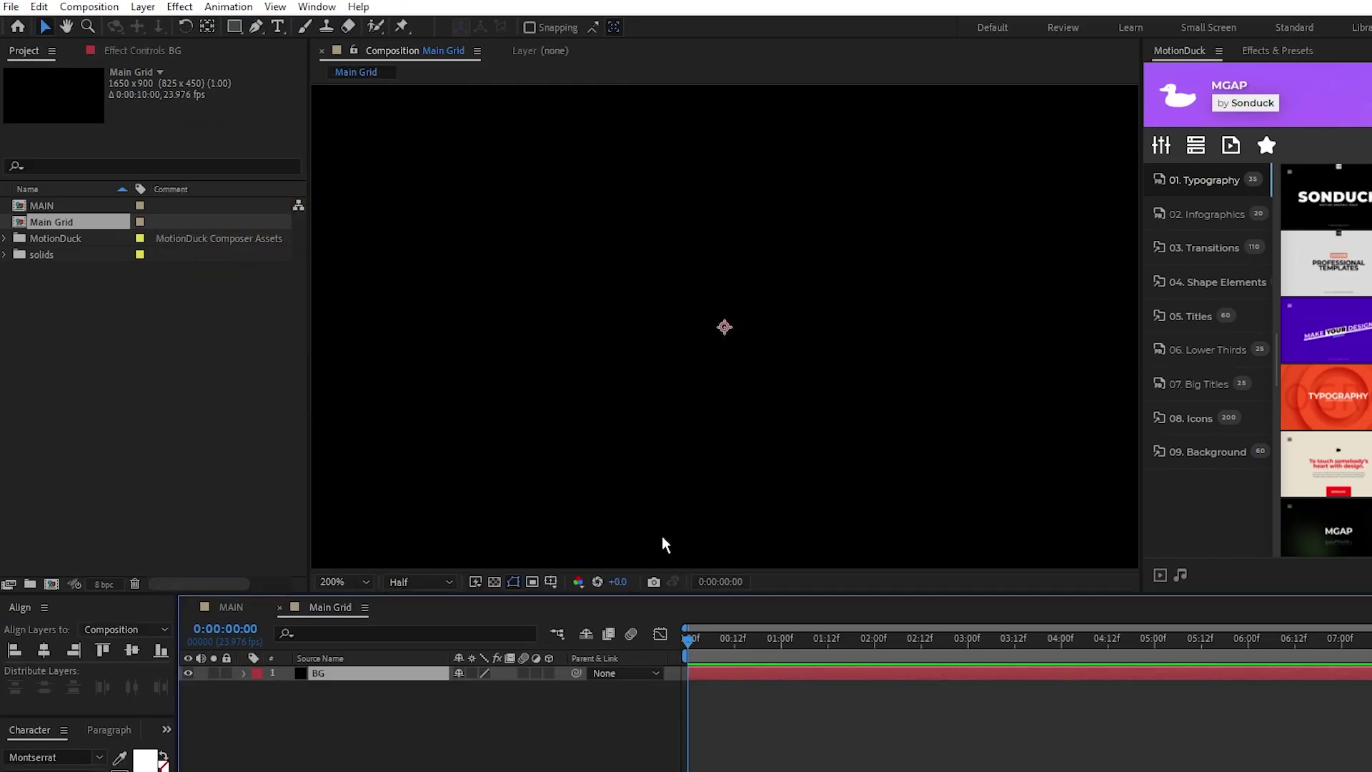
- Create a 150×150 composition named Shape 1
left_click(51, 584)
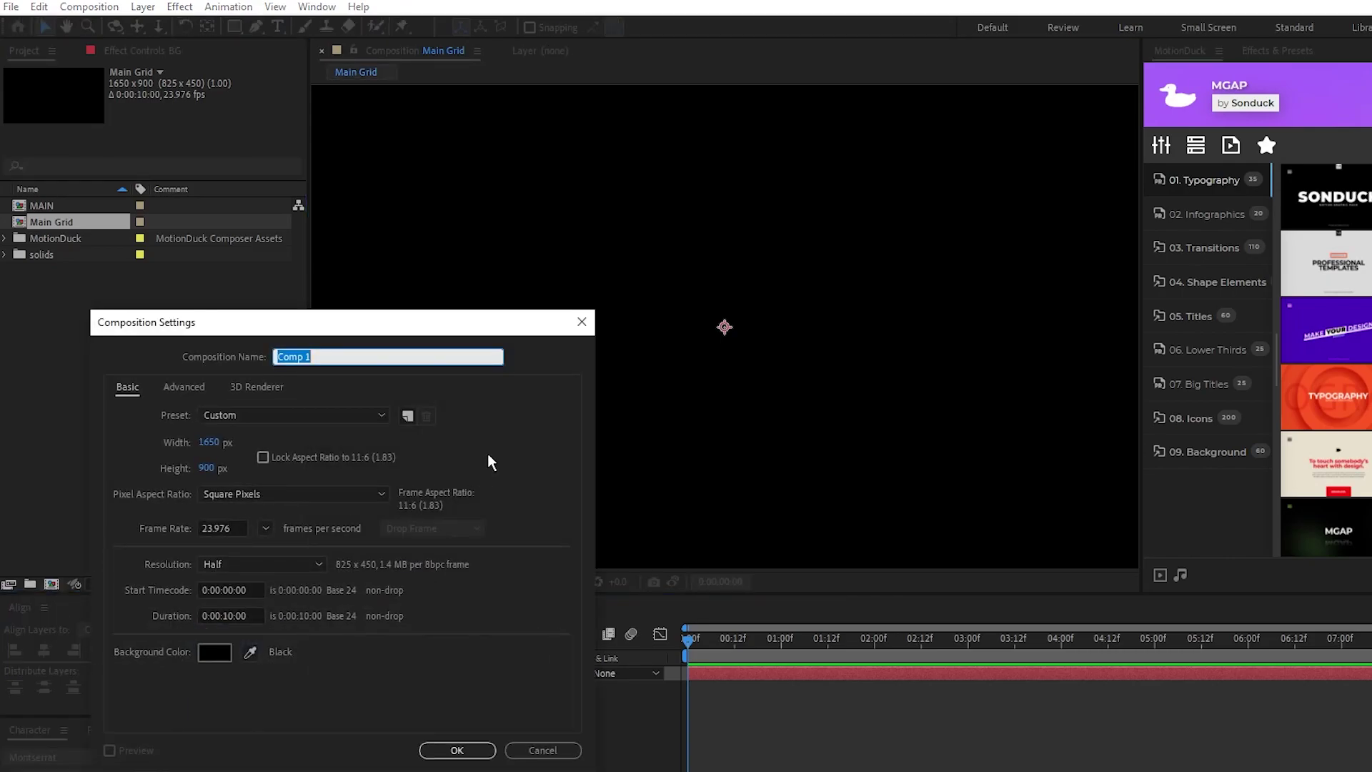
type("Shape 1")
left_click(479, 476)
left_click(208, 443)
type("150")
key("Tab")
type("150")
left_click(568, 484)
left_click(457, 749)
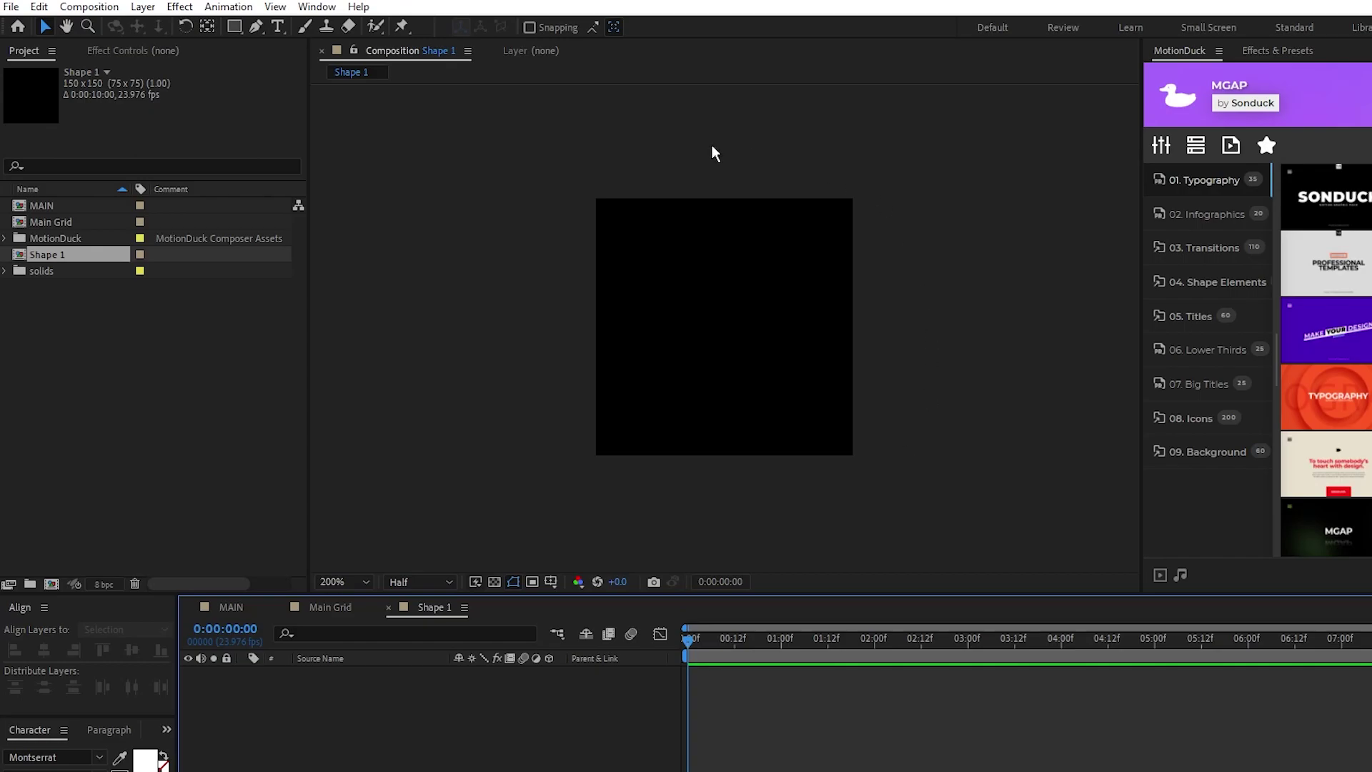
- Switch between the Main Grid and Shape 1 timelines, ending on Shape 1
left_click(343, 606)
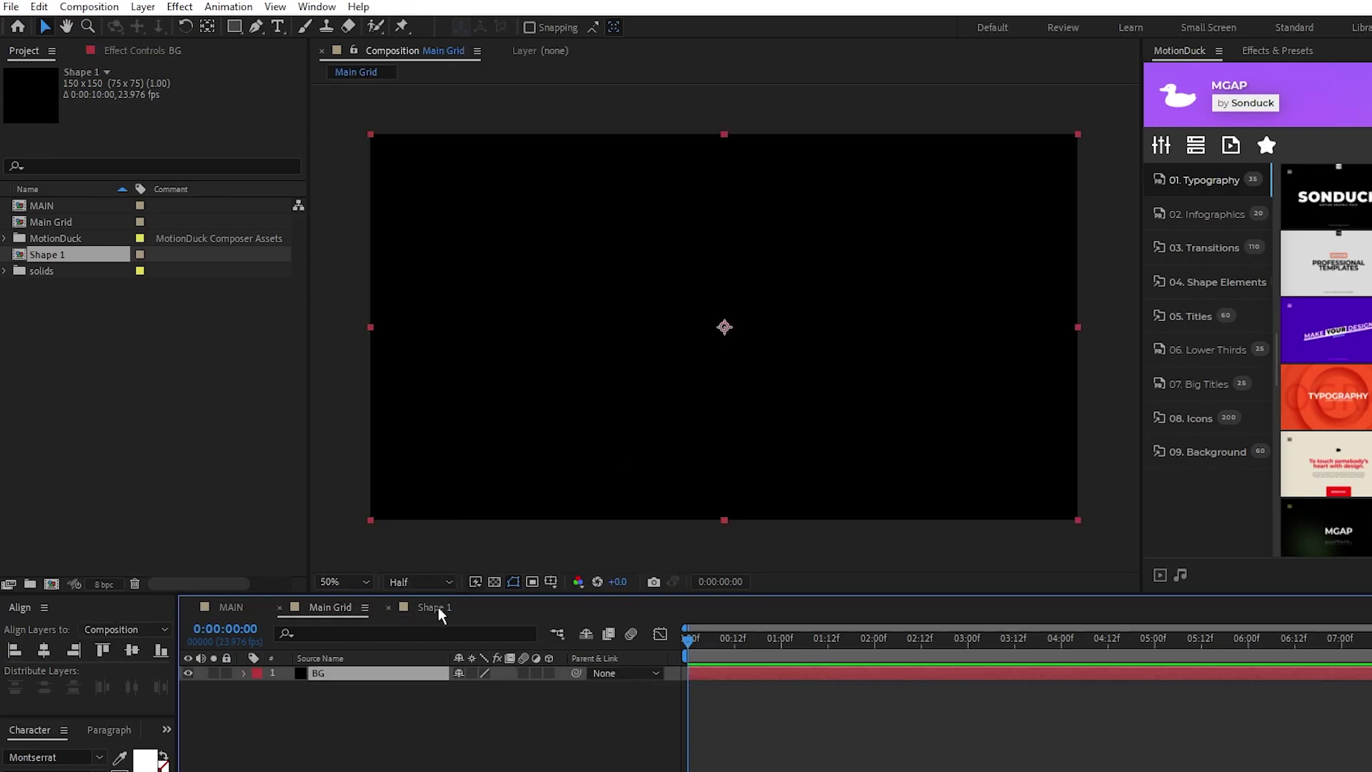
left_click(438, 607)
left_click(350, 608)
left_click(417, 609)
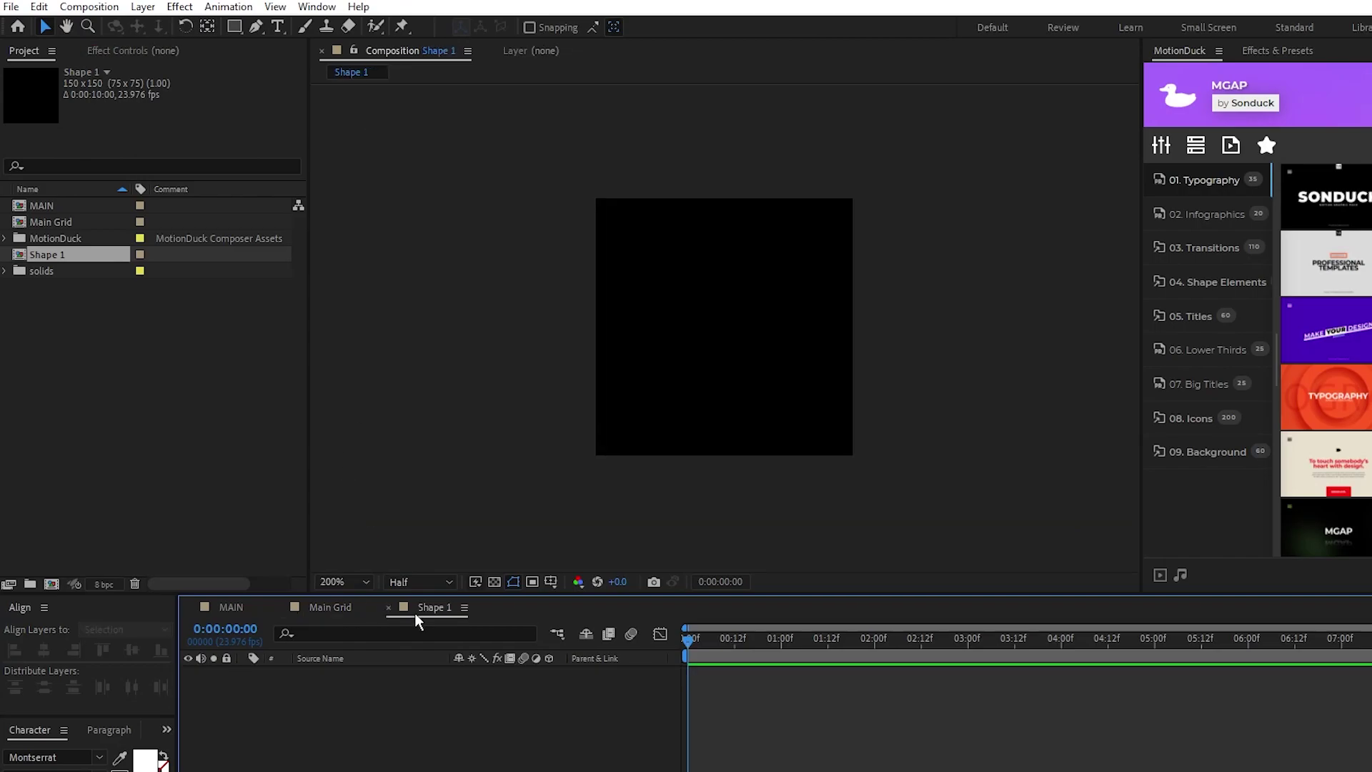
- Set up the Ellipse tool with a solid white fill and no stroke
left_click_drag(234, 26, 280, 32)
left_click(520, 28)
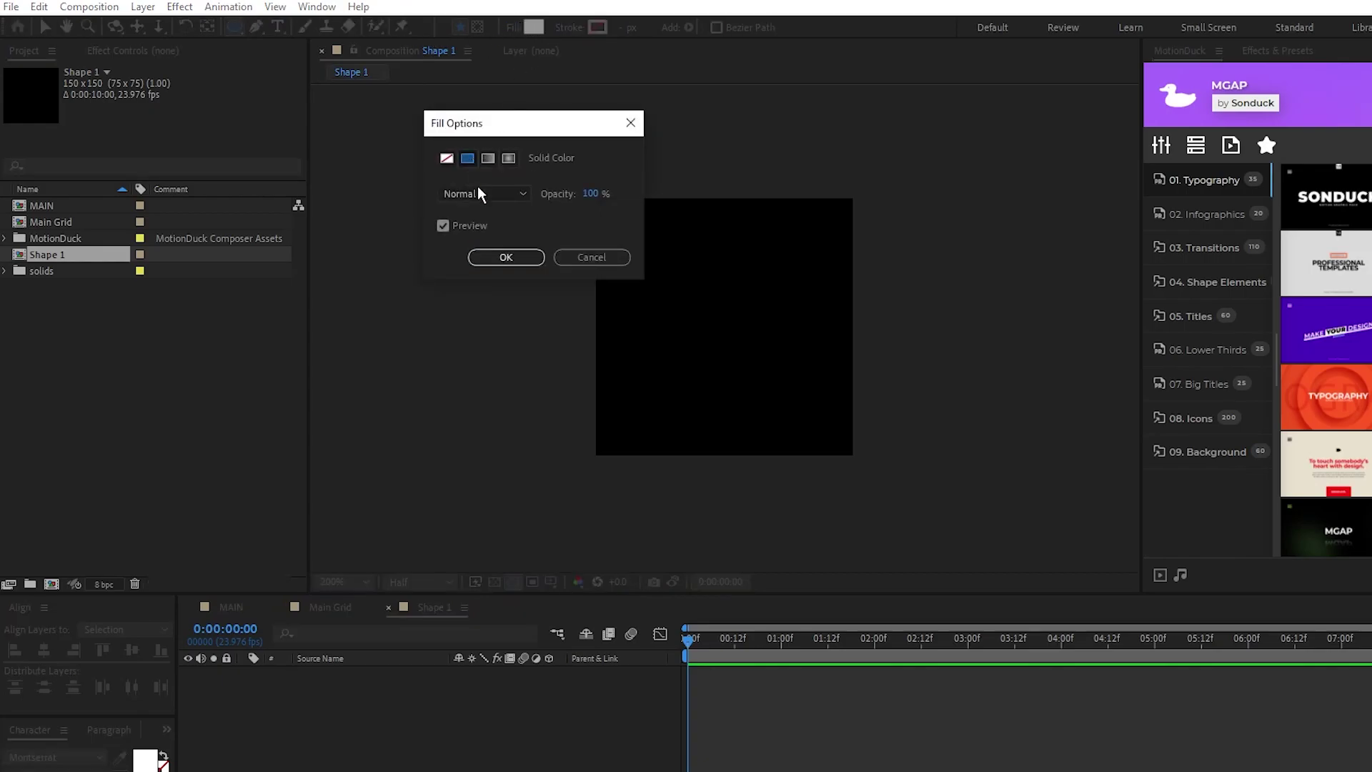
left_click(506, 257)
left_click(534, 27)
left_click(549, 173)
left_click(570, 27)
left_click(448, 155)
left_click(489, 254)
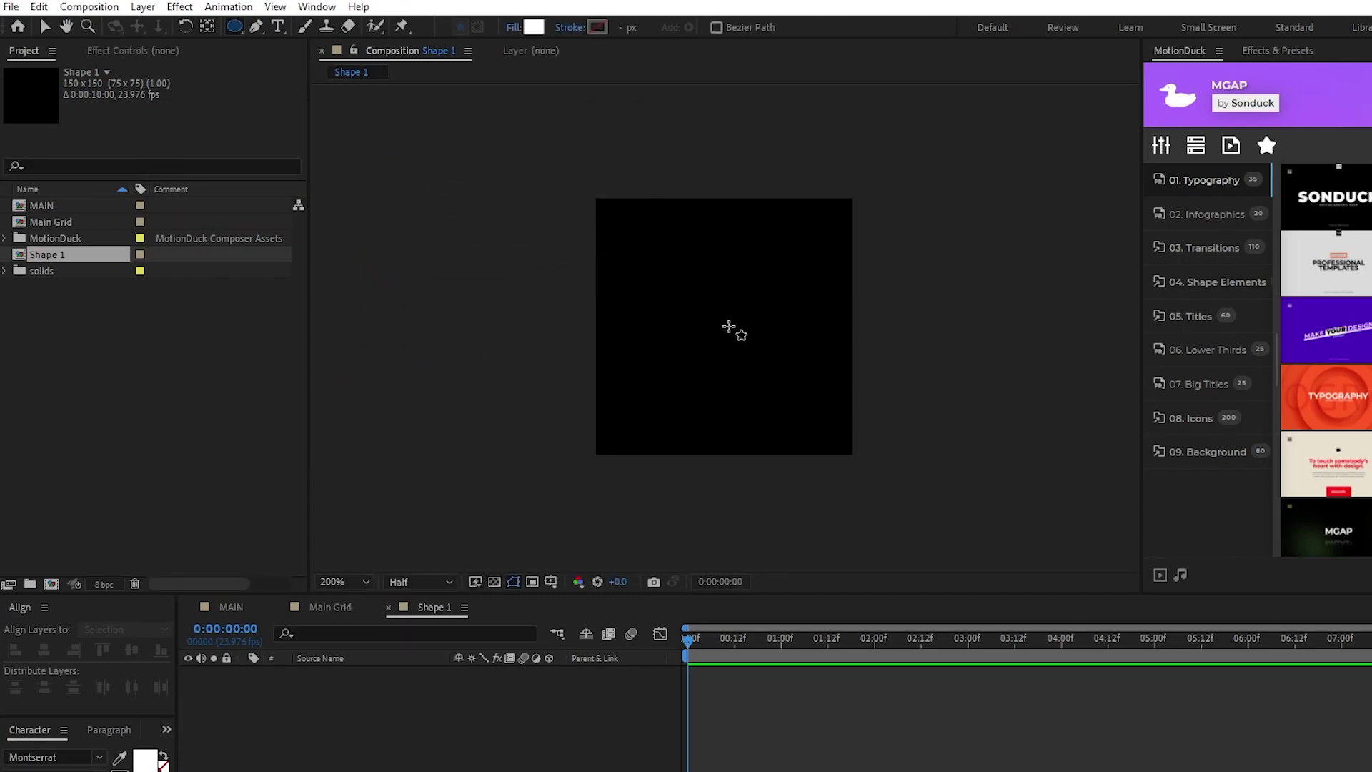
- Draw the circle and centre it horizontally and vertically in Shape 1
left_click_drag(728, 327, 772, 433)
key("v")
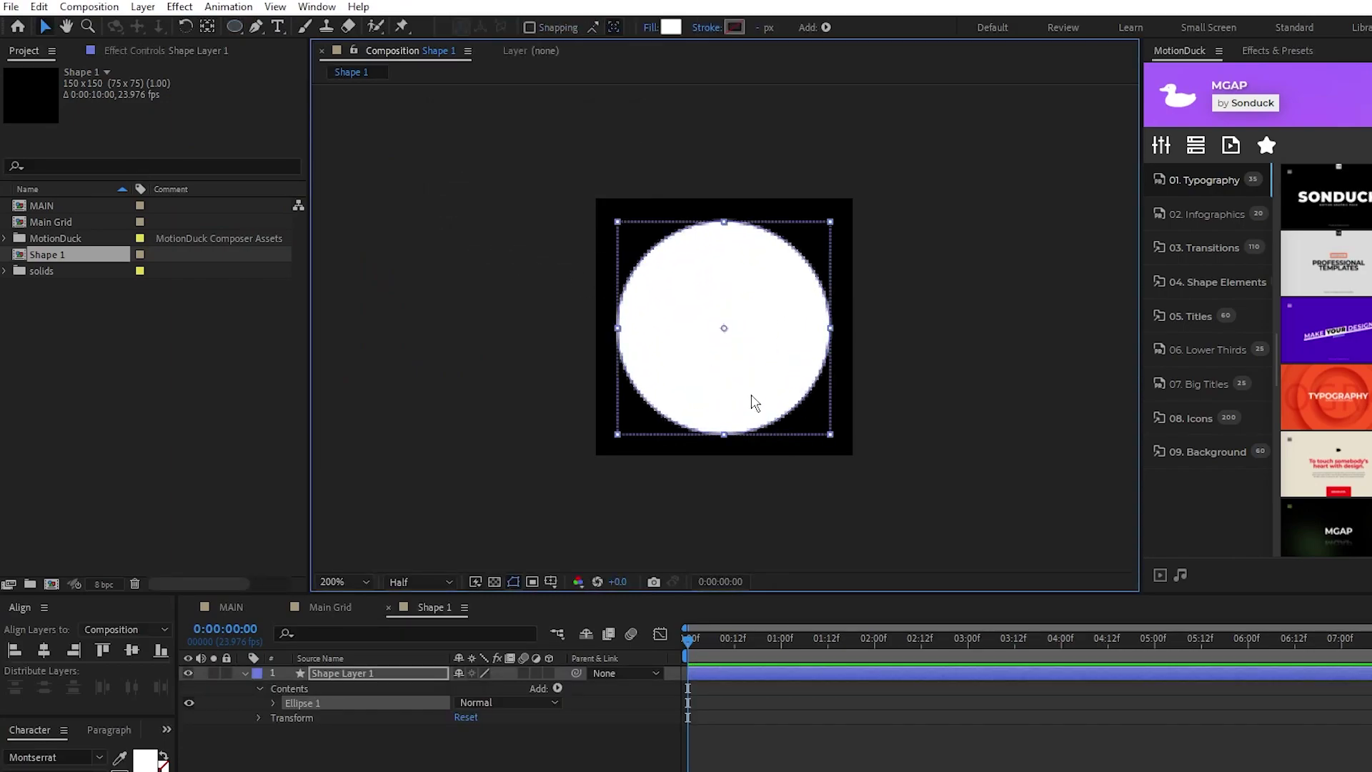
left_click(208, 24)
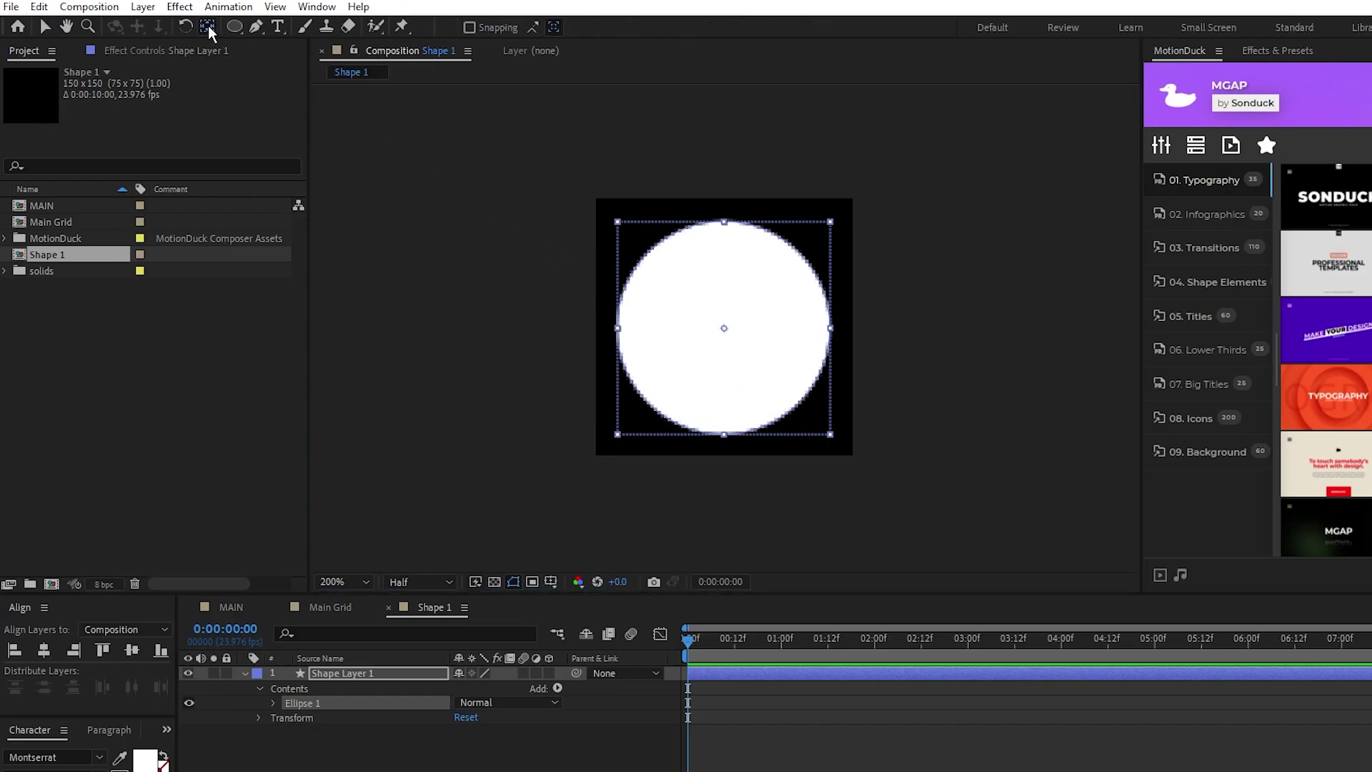
left_click(732, 350)
key("v")
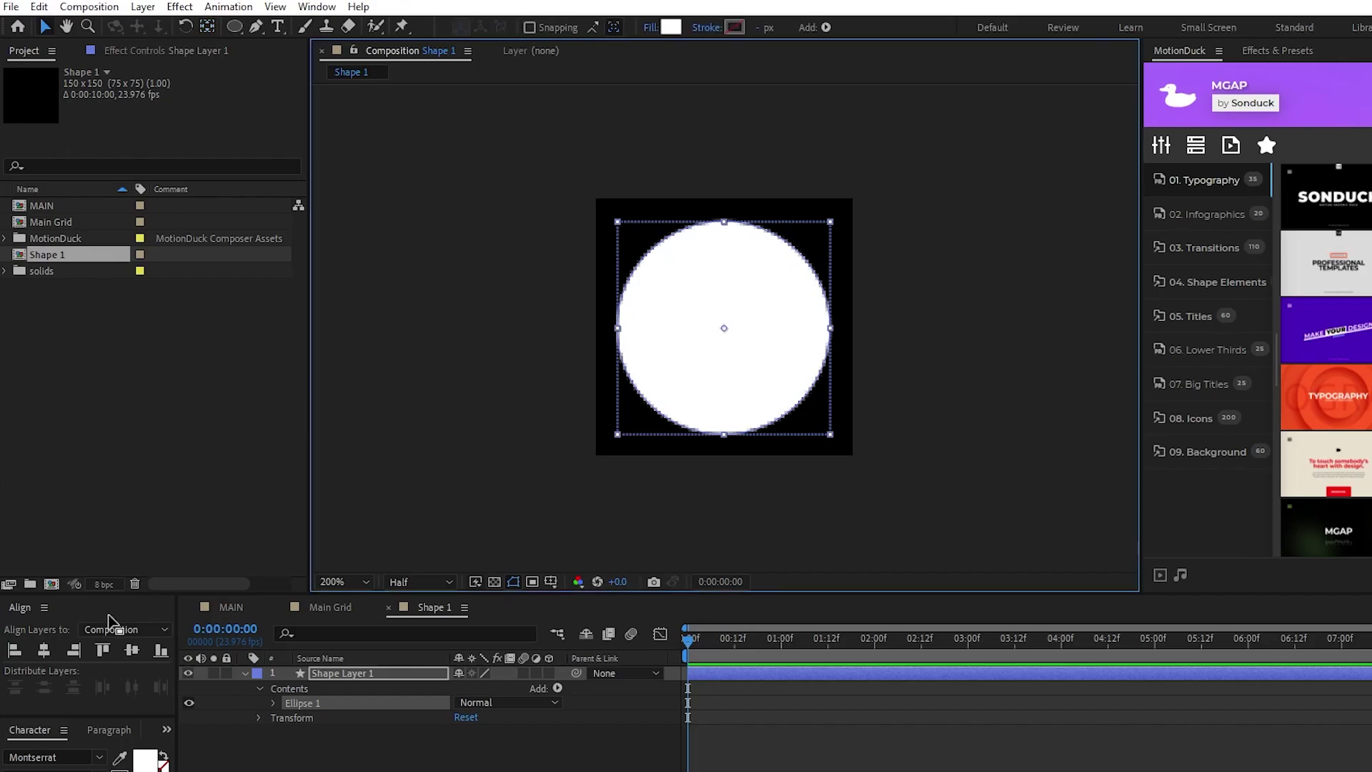
left_click(44, 649)
left_click(133, 652)
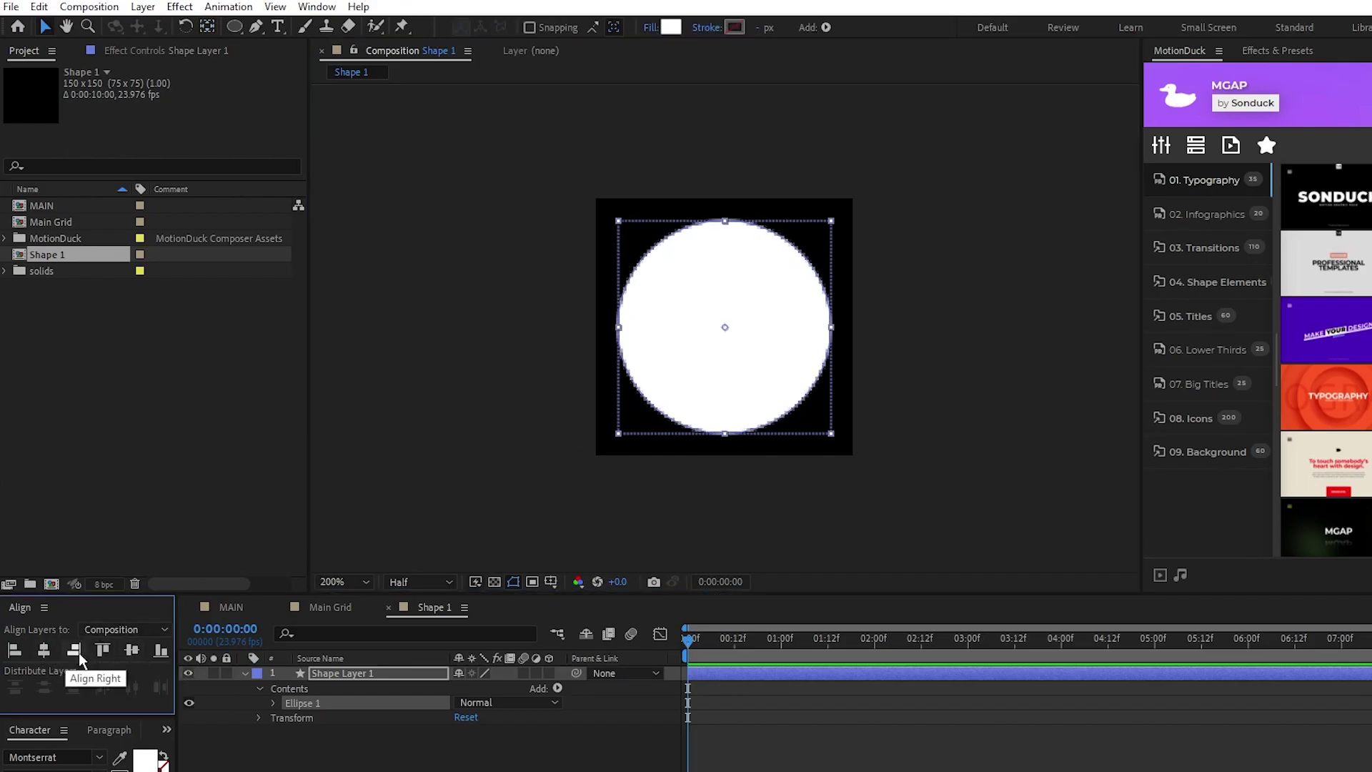
left_click(432, 762)
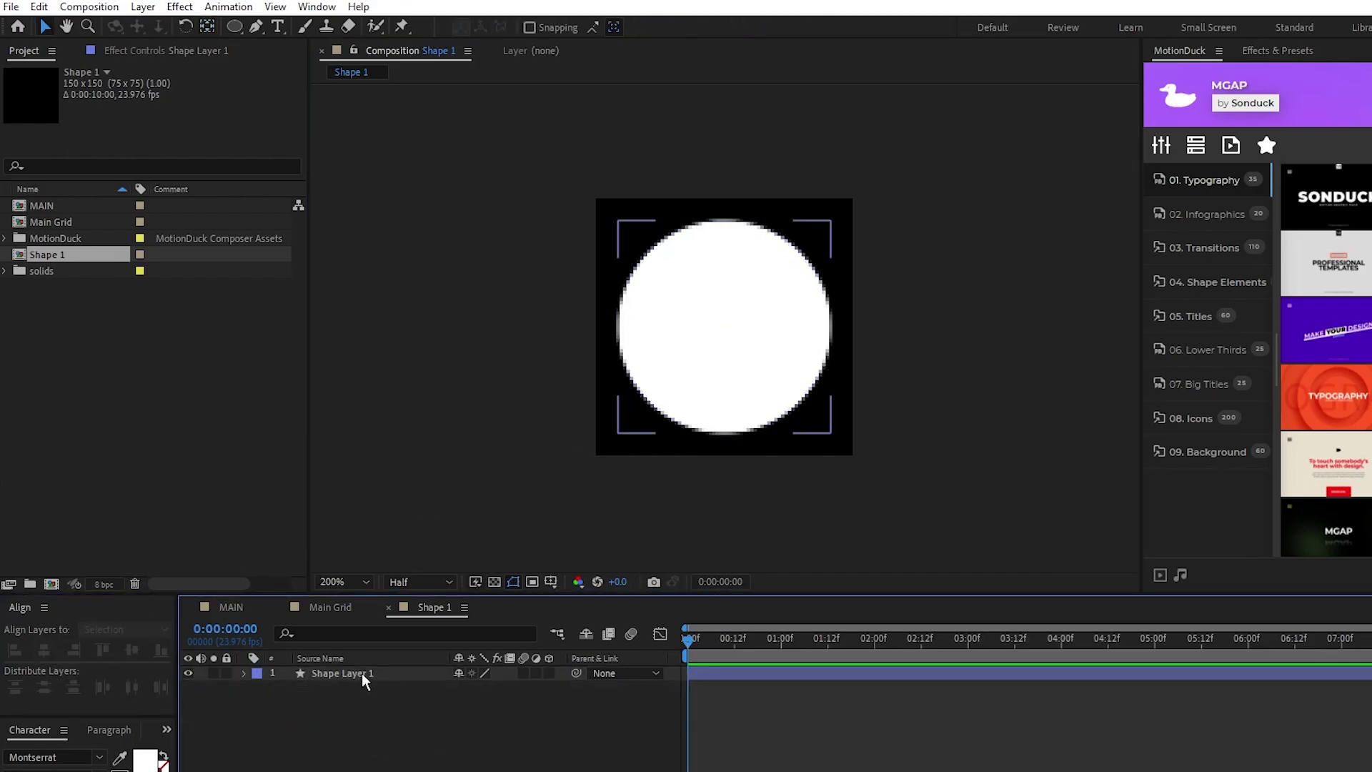
- Drop Shape 1 into the Main Grid timeline and align it left and top
left_click(334, 613)
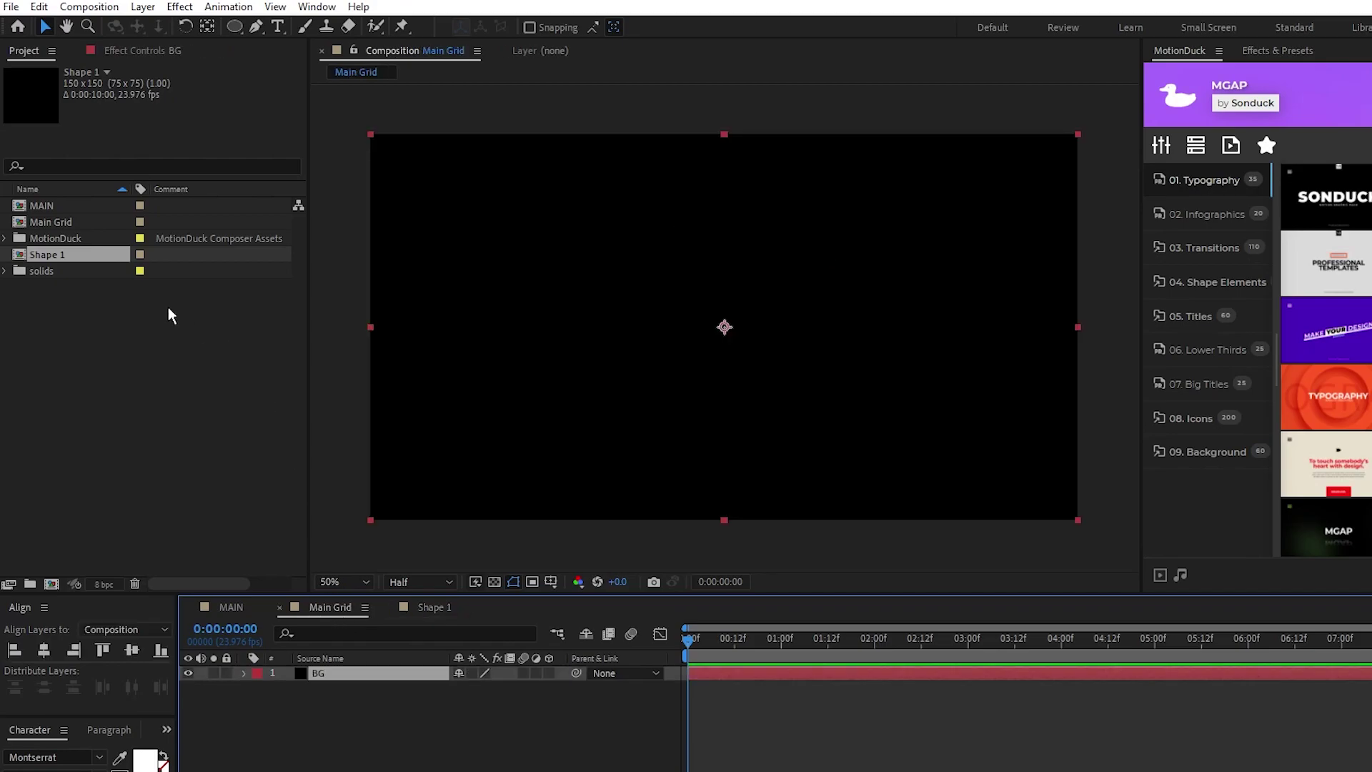
left_click_drag(59, 254, 313, 672)
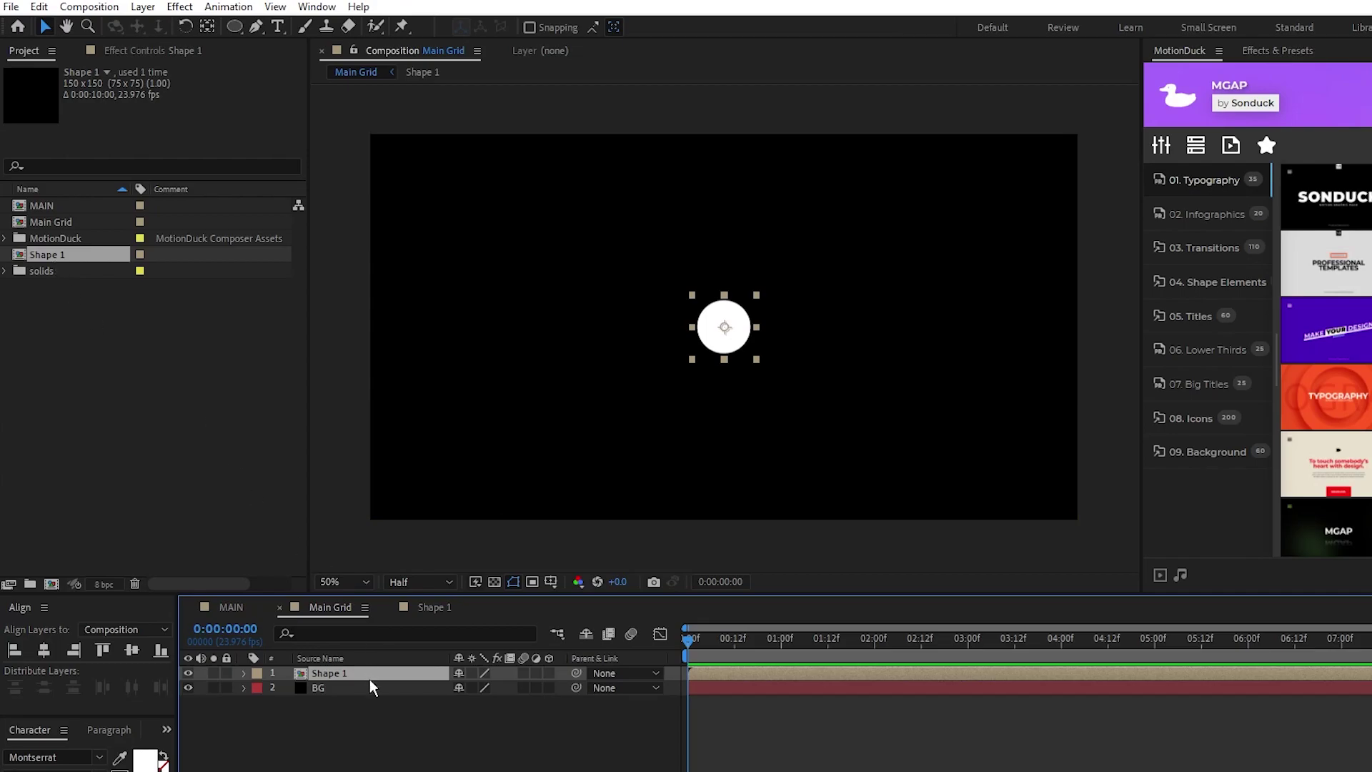
left_click(15, 652)
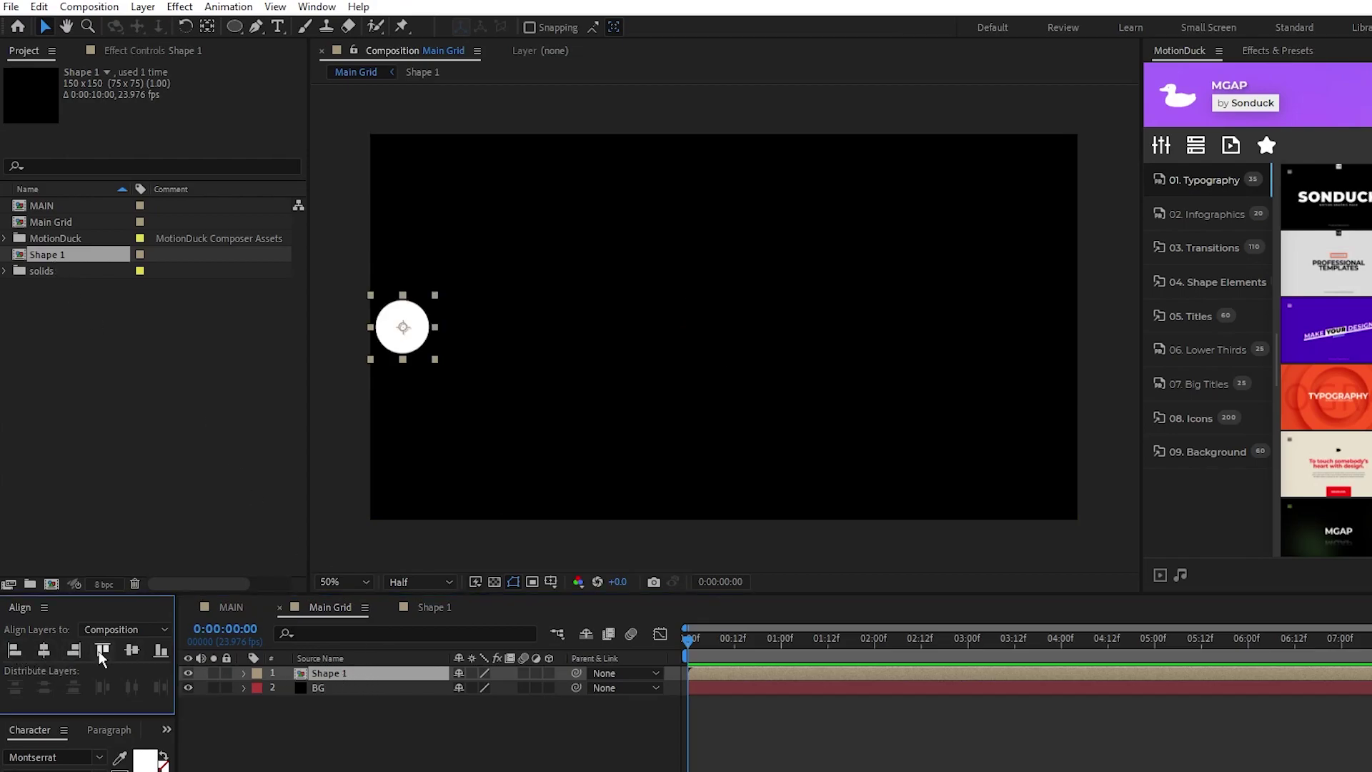
left_click(106, 651)
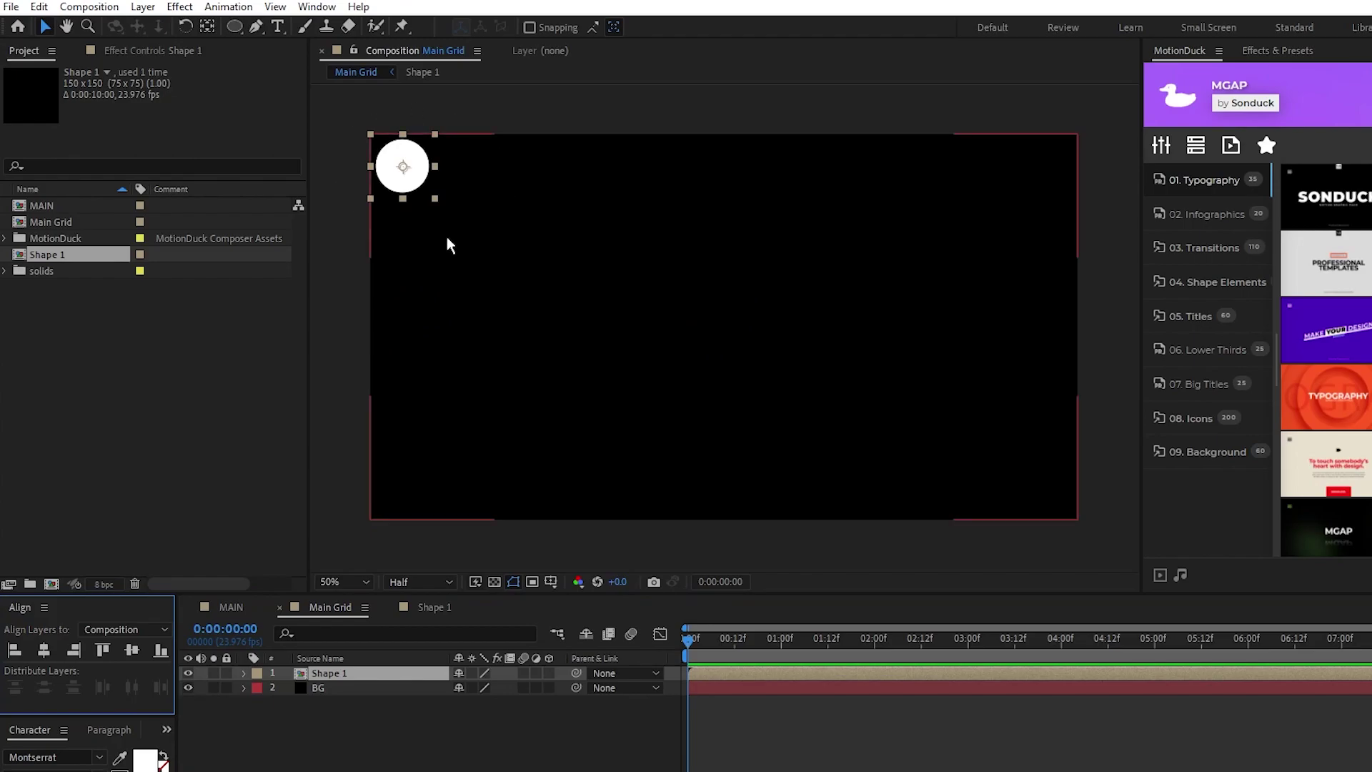
- Duplicate the circle layer, placing copies at Y positions 225 and 375
left_click(358, 674)
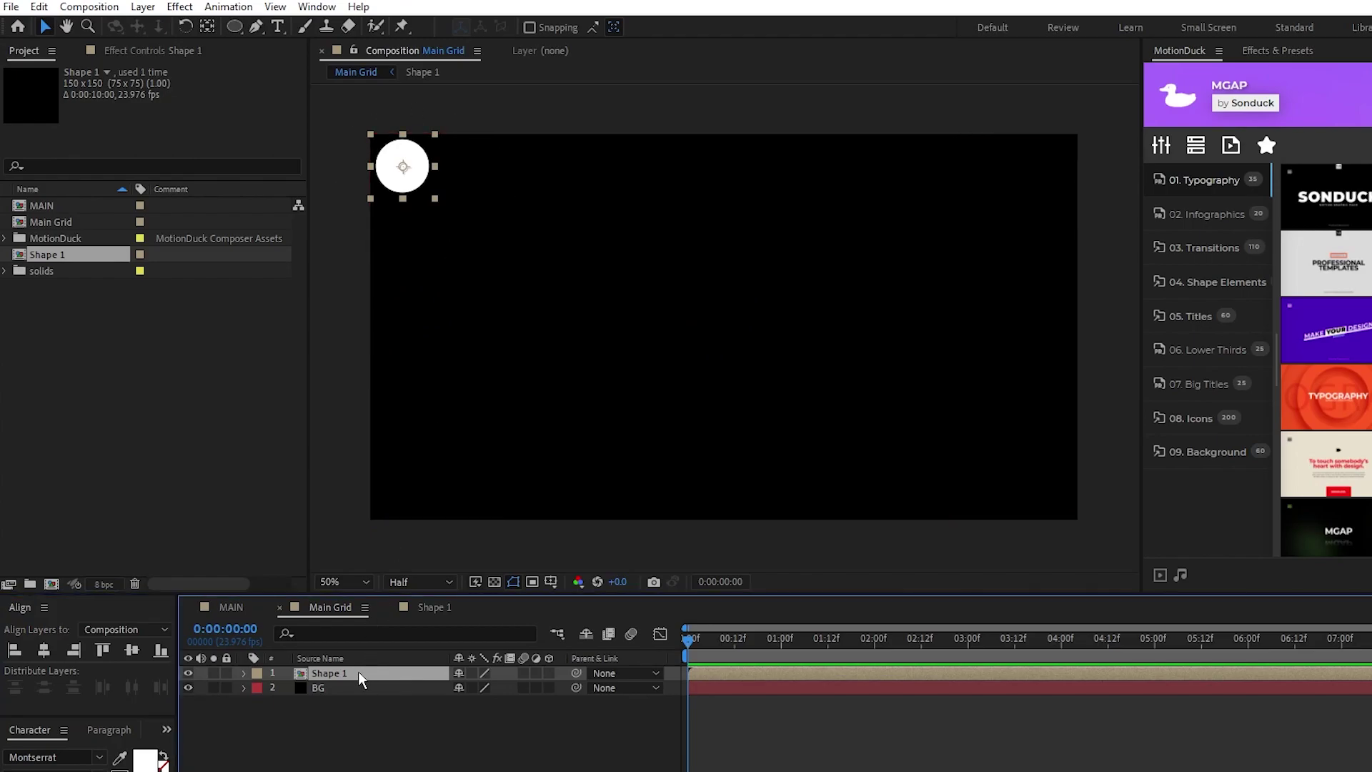
key("ctrl+d")
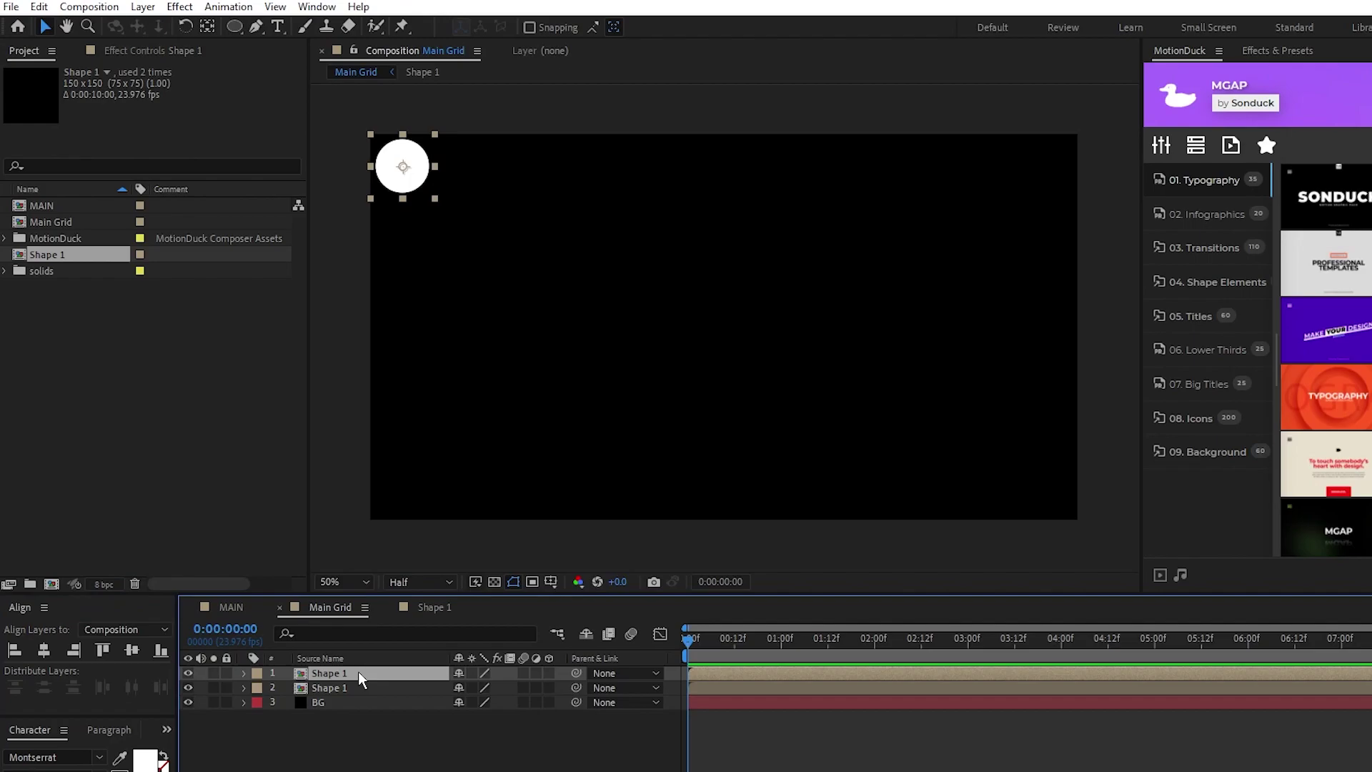
key("p")
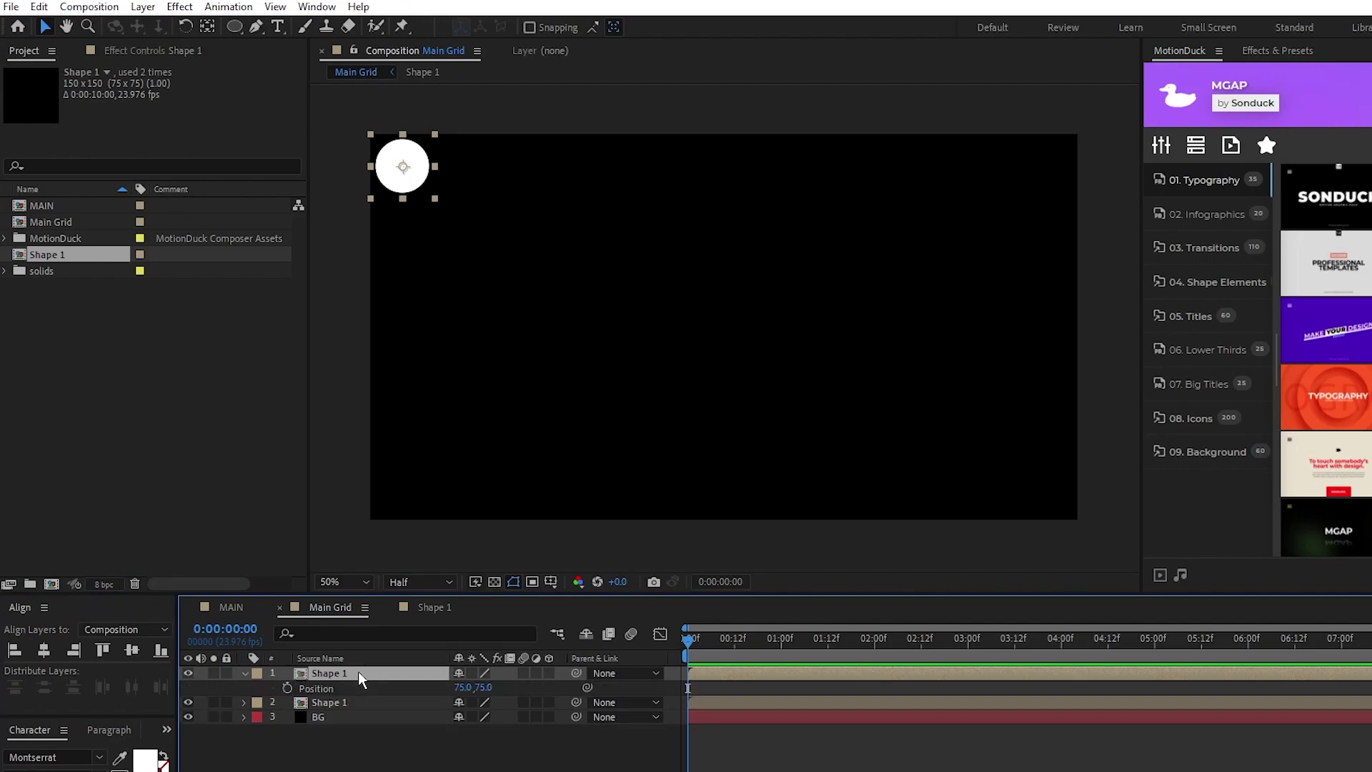
left_click(481, 688)
type("225")
key("Return")
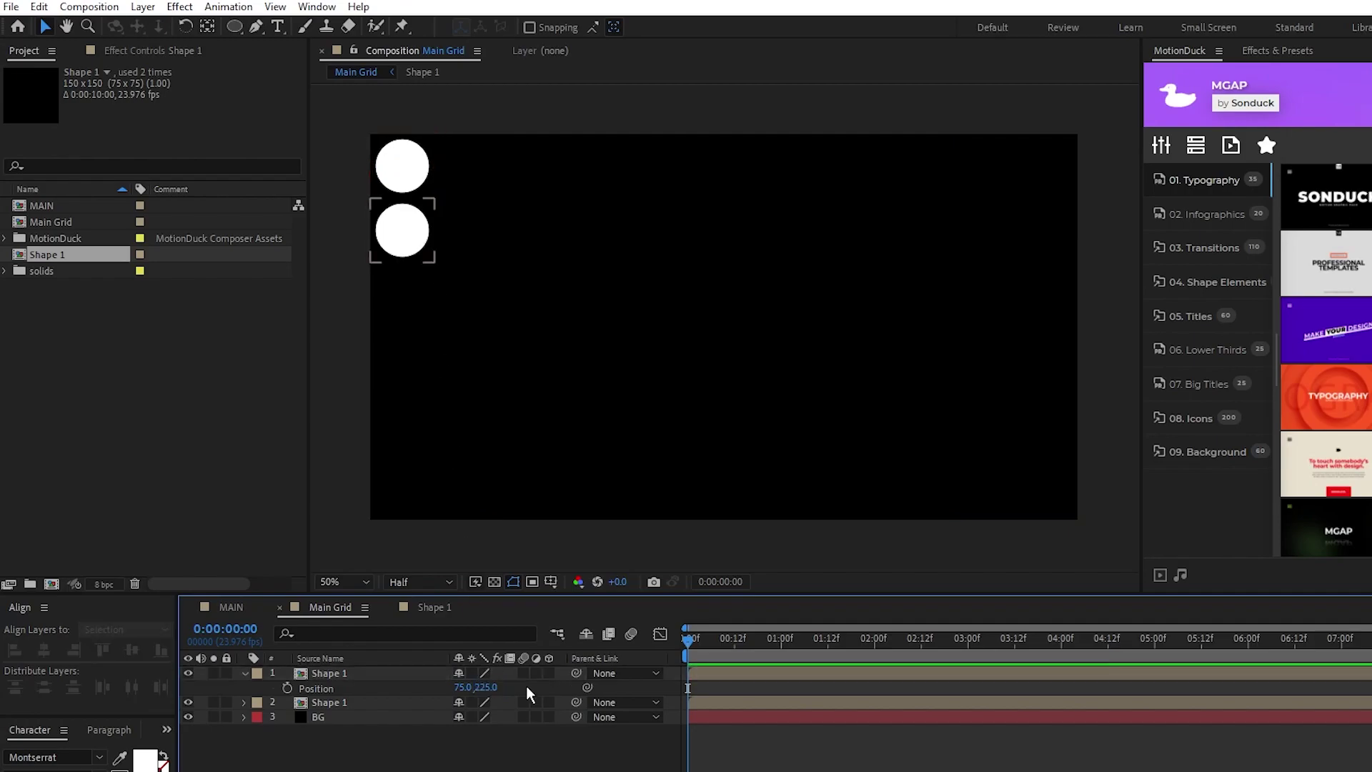
left_click(345, 673)
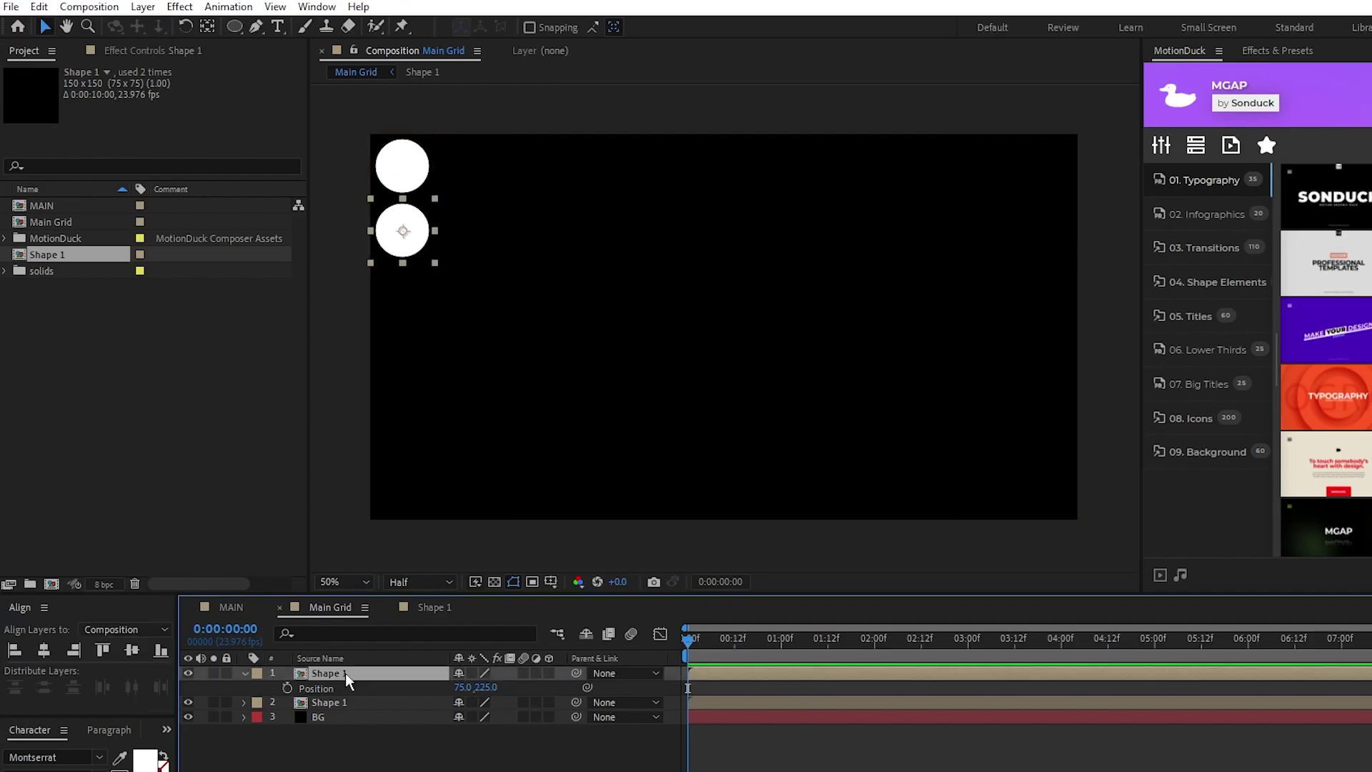
key("ctrl+d")
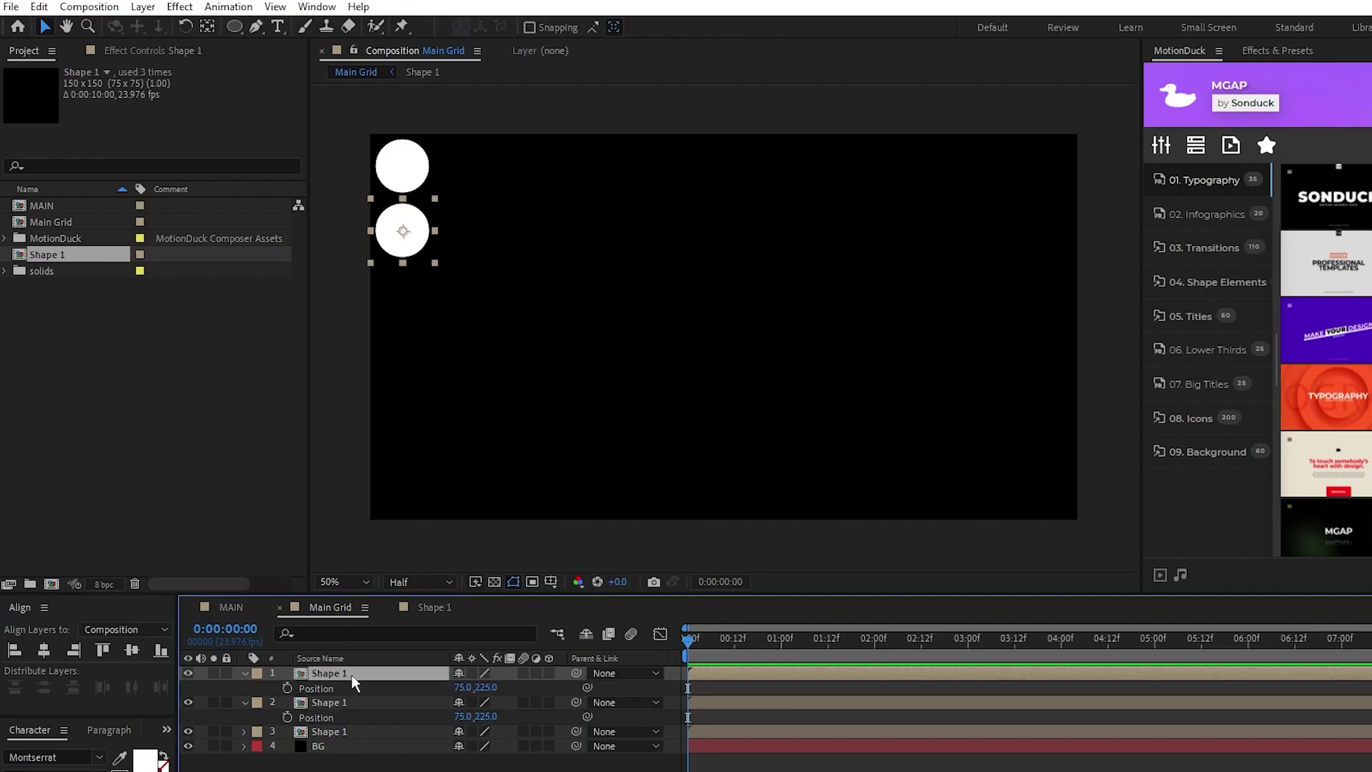
left_click(488, 687)
type("375")
key("Return")
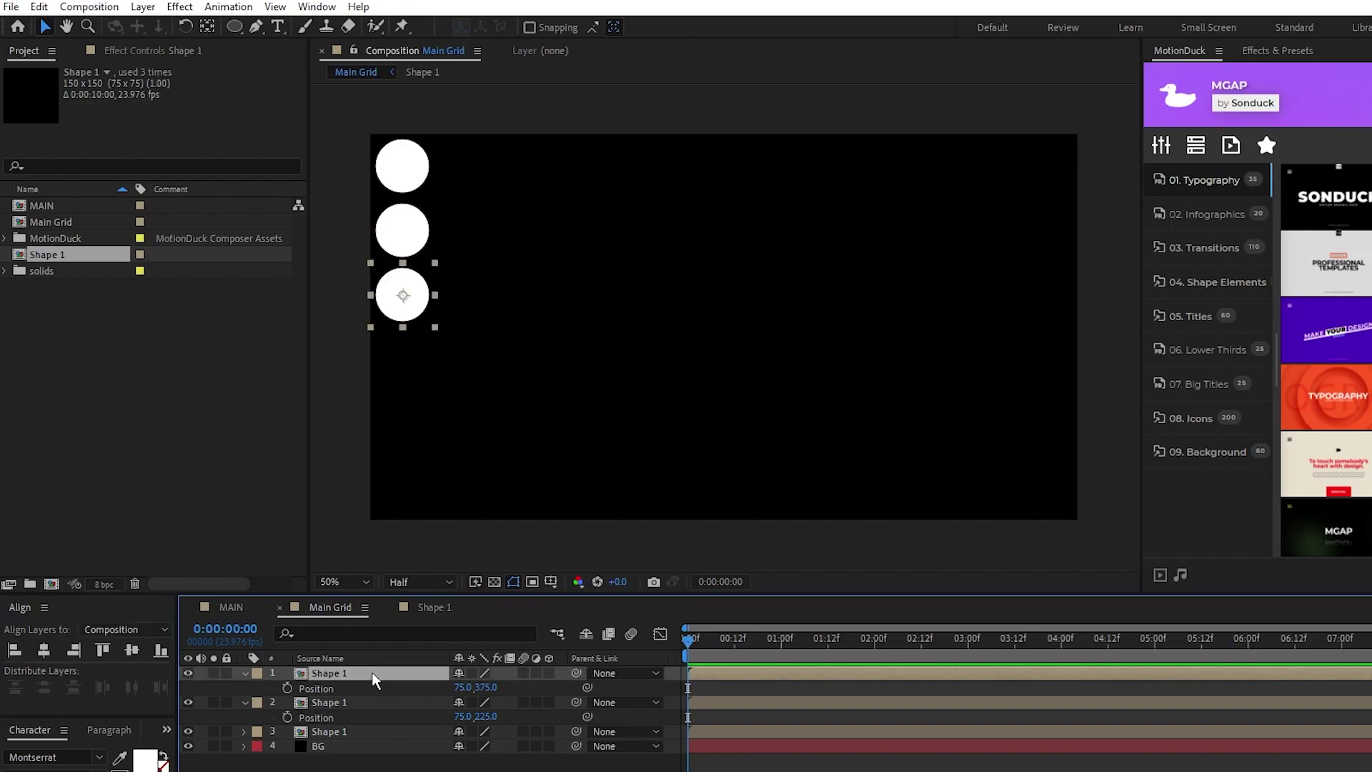
- Add three more circle copies at Y positions 525, 675 and 825
key("ctrl+d")
left_click(481, 688)
type("525")
key("Return")
key("ctrl+d")
left_click(483, 687)
type("675")
key("Return")
left_click(376, 673)
key("ctrl+d")
type("825")
left_click(530, 688)
- Collapse the properties of all six circle layers
left_click(245, 674)
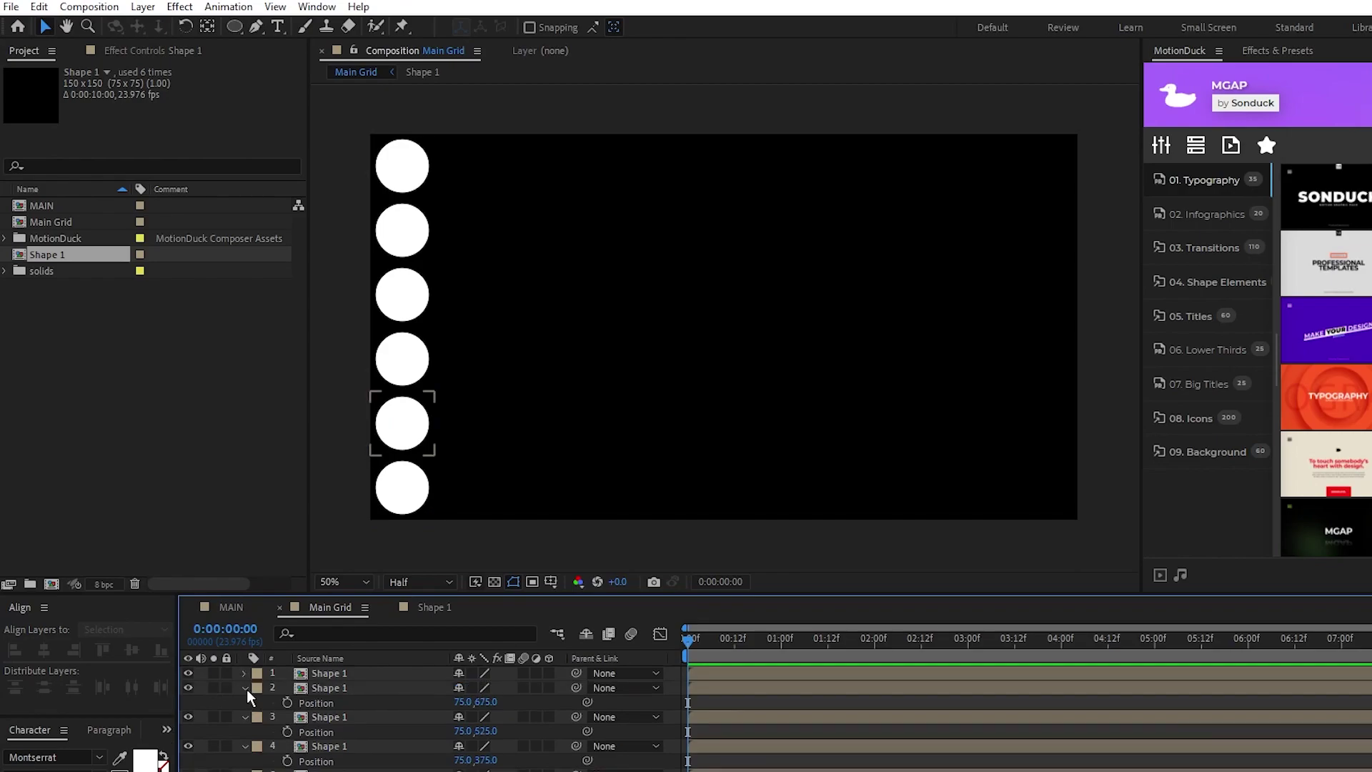
left_click(245, 688)
left_click(245, 702)
left_click(243, 717)
left_click(244, 731)
left_click(243, 746)
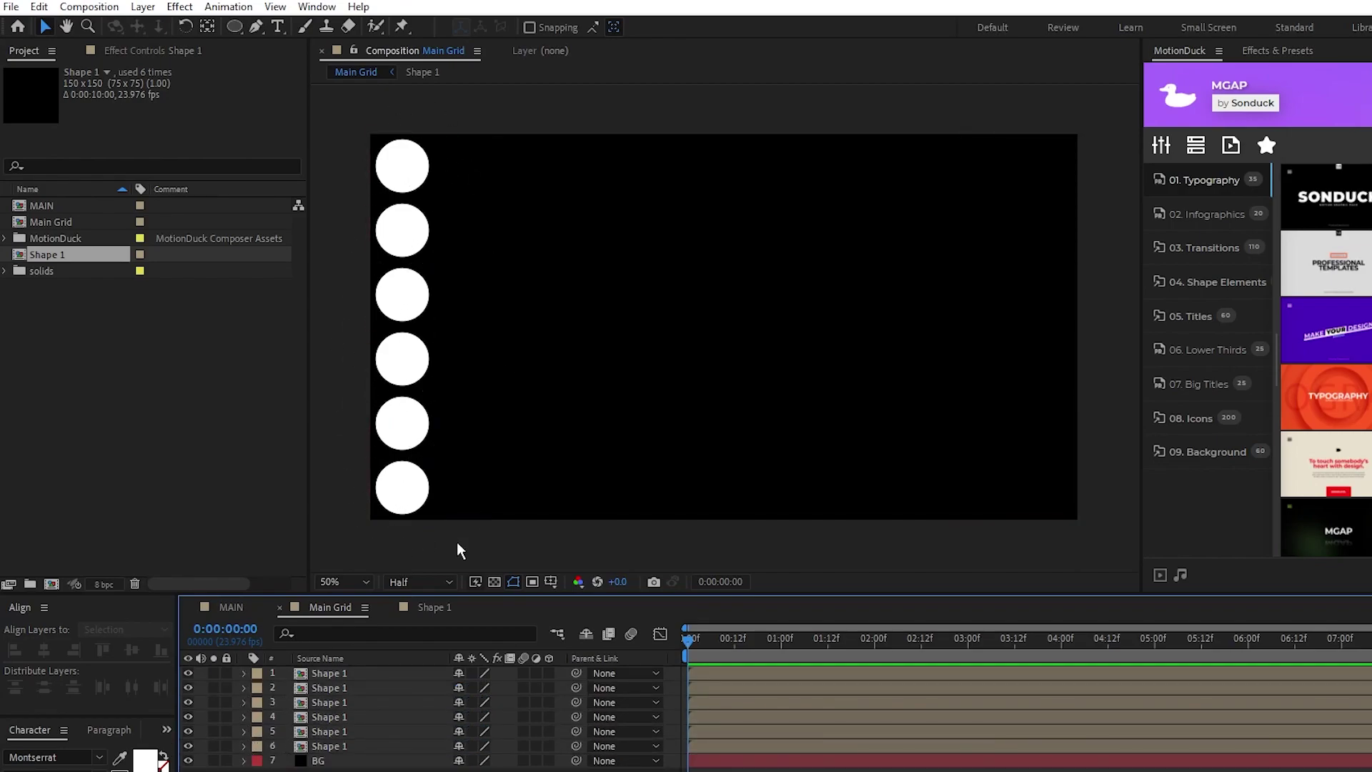
- Duplicate the six-circle column and shift the copies to a second column at X 375
left_click(344, 672)
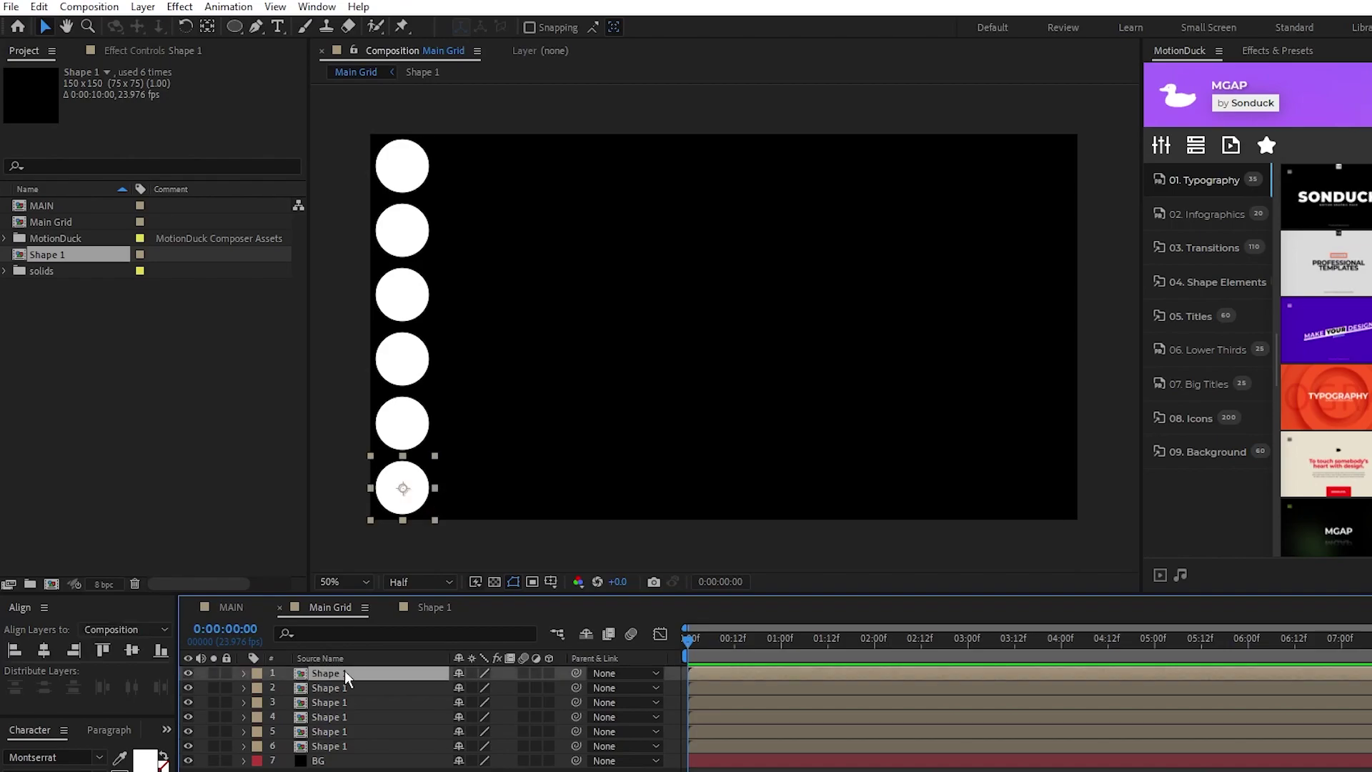
left_click(345, 746, "shift")
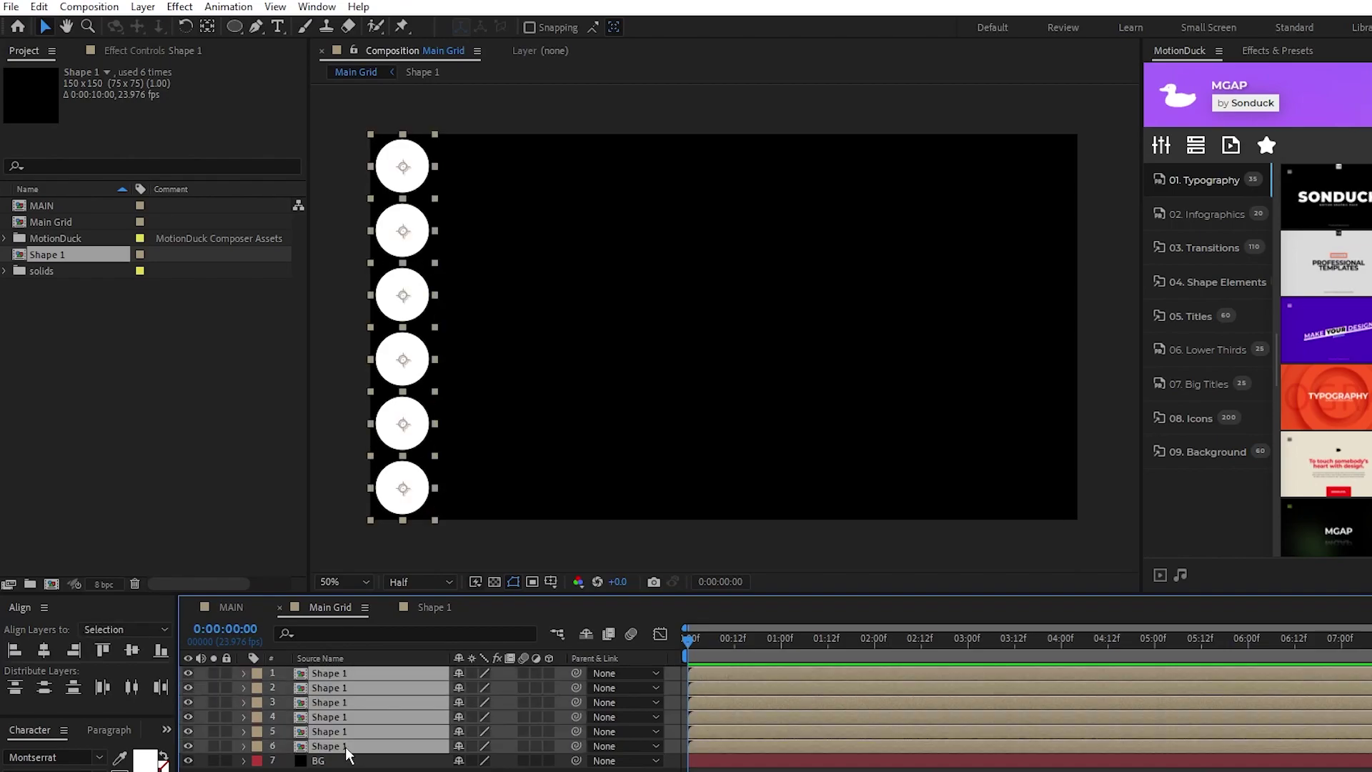
key("ctrl+d")
key("p")
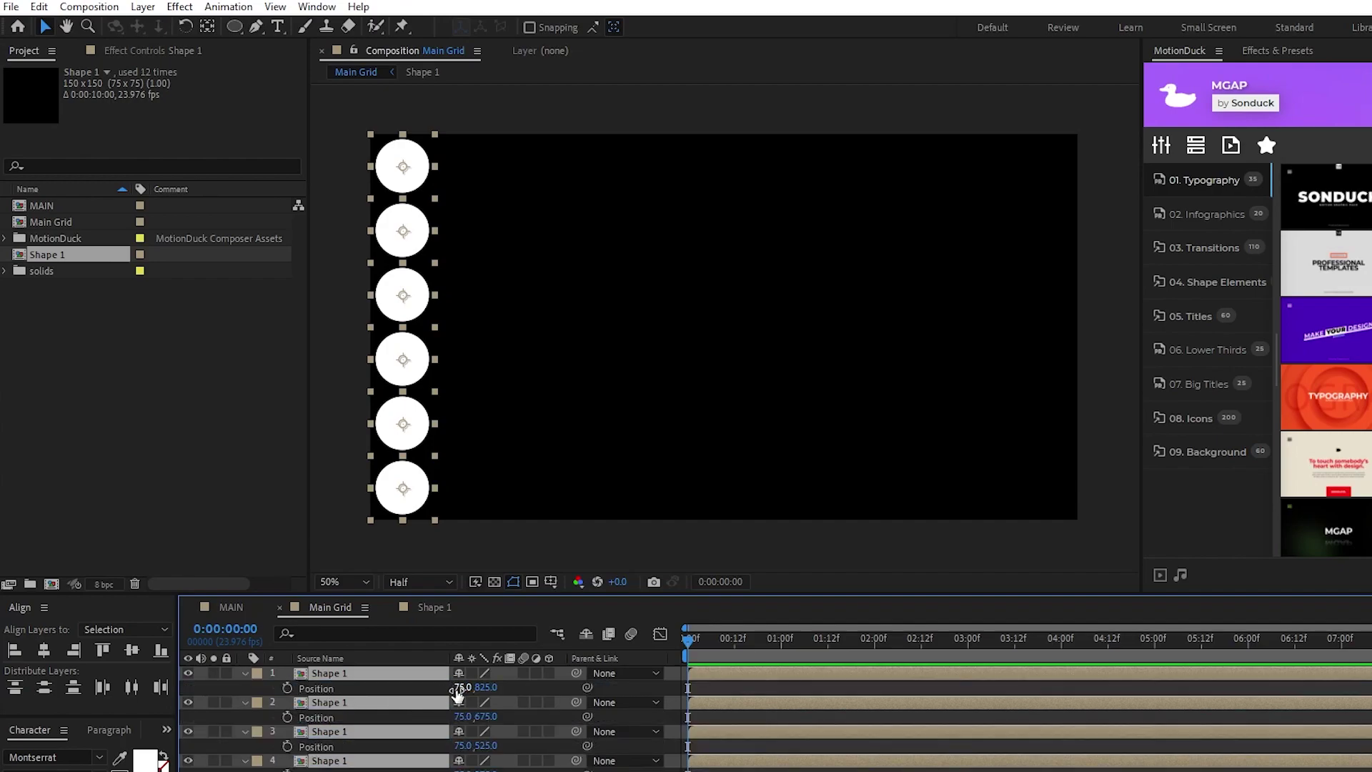
left_click_drag(456, 693, 597, 704)
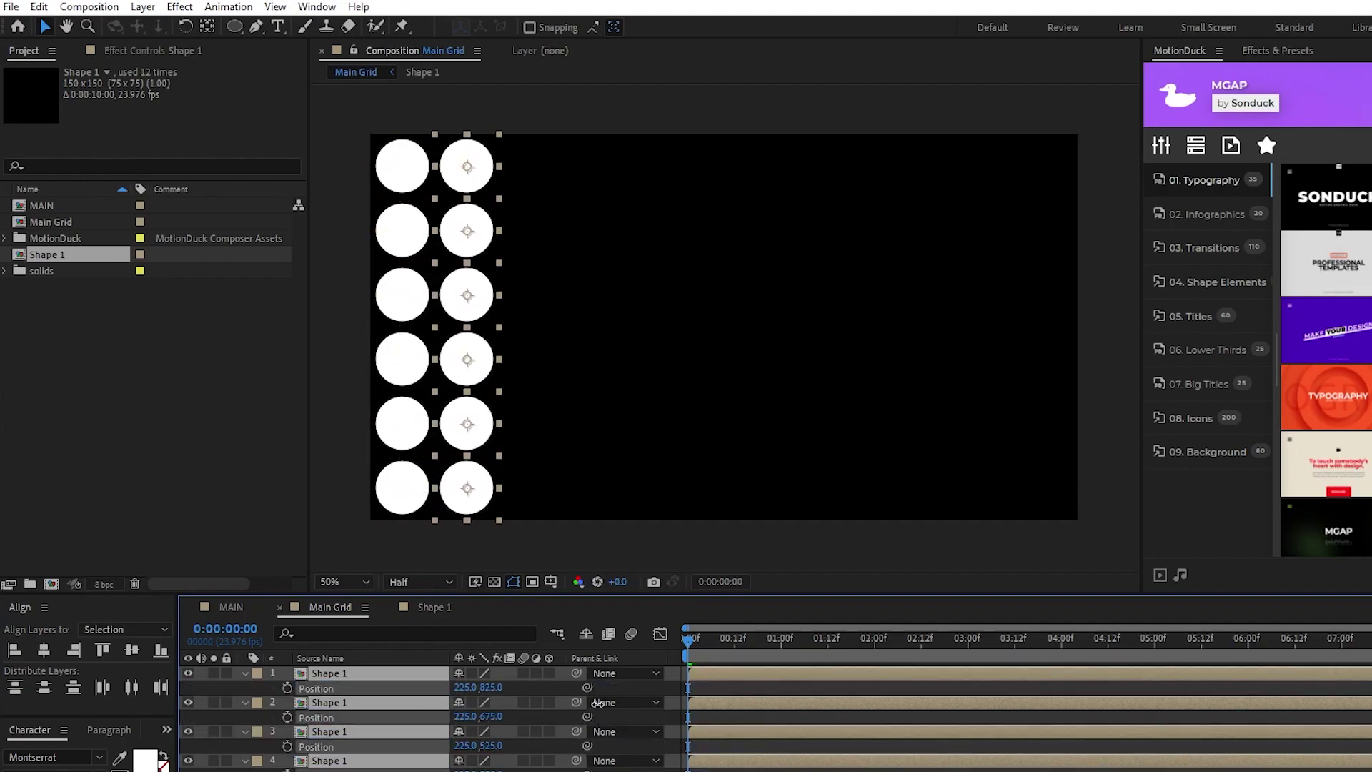
left_click(461, 688)
type("375")
key("Return")
left_click(470, 529)
- Undo, then keep duplicating and shifting columns until eleven columns fill the frame
key("ctrl+z")
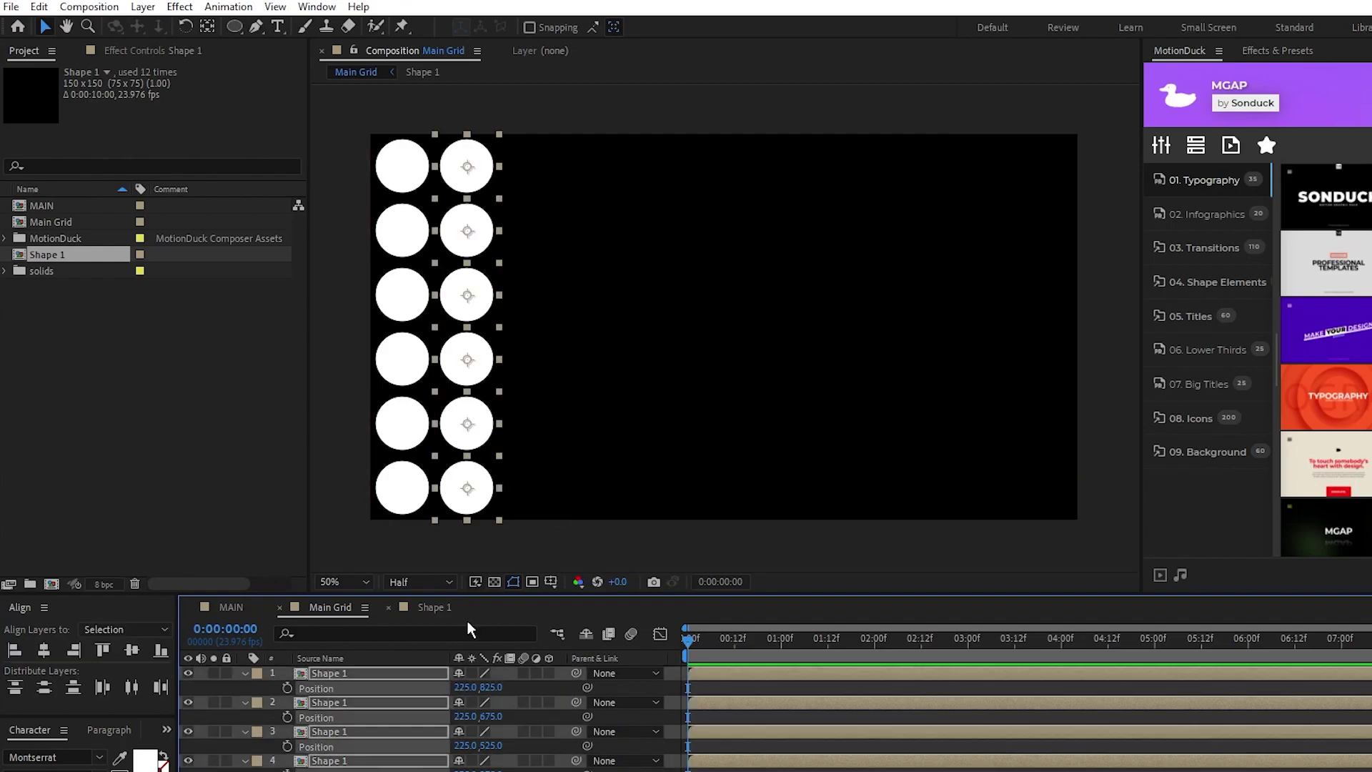
key("ctrl+d")
mouse_move(468, 687)
left_mouse_down()
mouse_move(598, 693)
mouse_move(492, 689)
left_mouse_up()
key("ctrl+d")
key("ctrl+d")
key("ctrl+d")
key("ctrl+d")
key("ctrl+d")
key("ctrl+d")
key("ctrl+d")
key("ctrl+d")
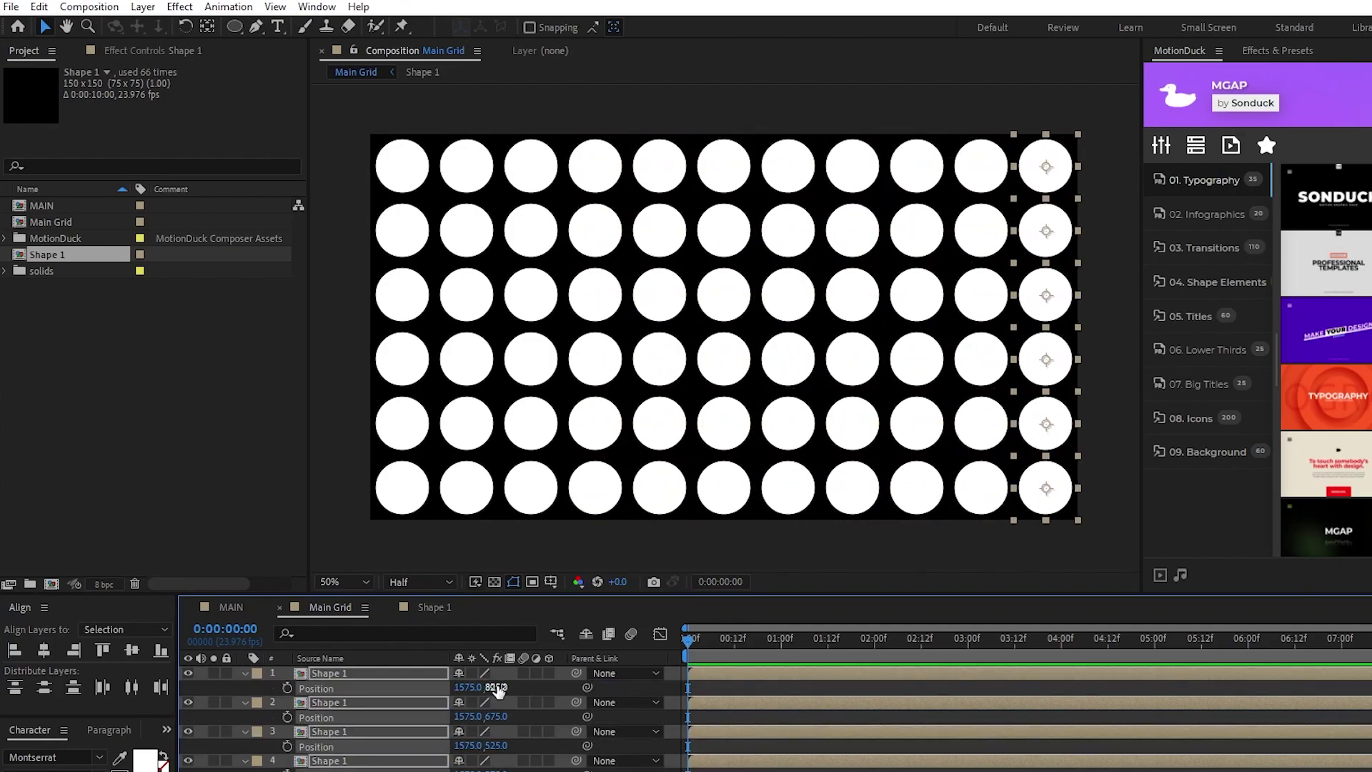
- Add Main Grid as the only layer in MAIN and zoom out to see the whole grid
left_click(237, 607)
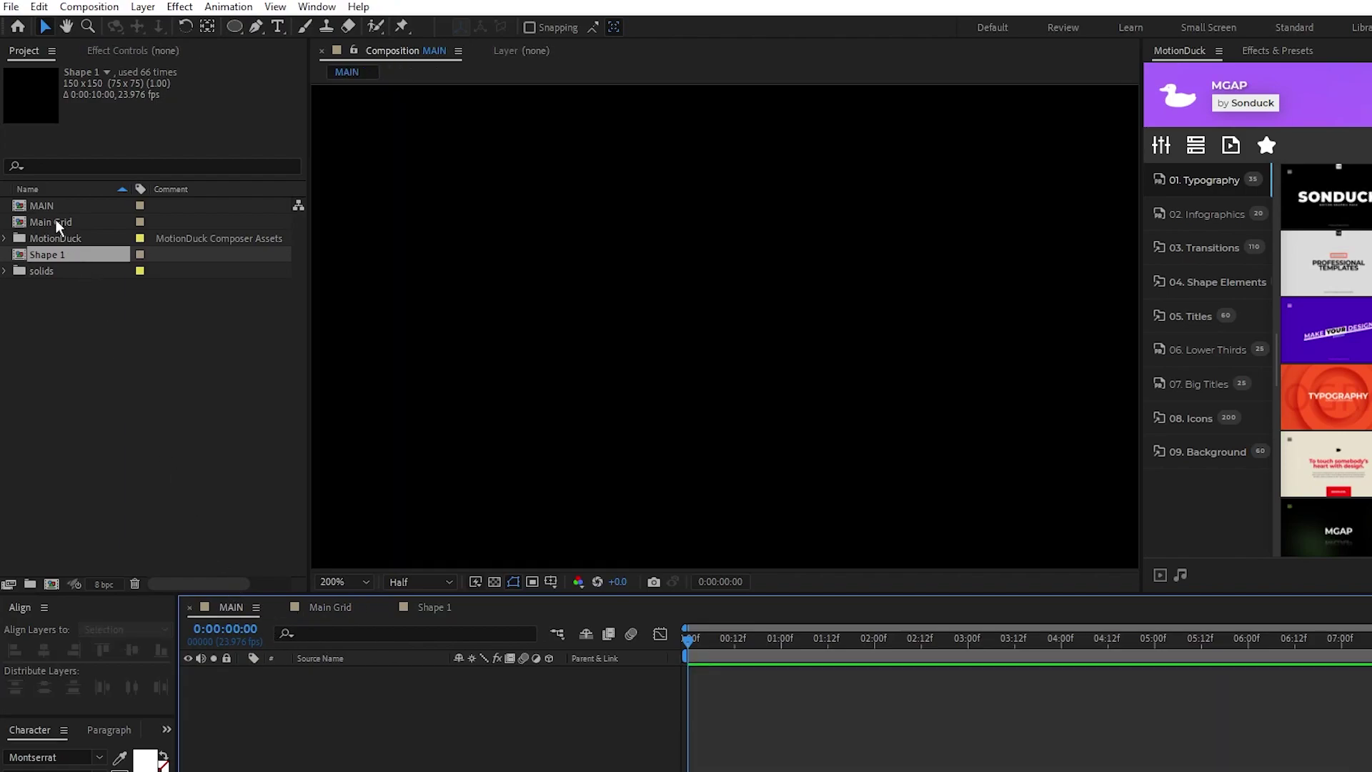
left_click_drag(56, 218, 331, 690)
left_click(332, 690)
scroll(803, 374, "down", 6)
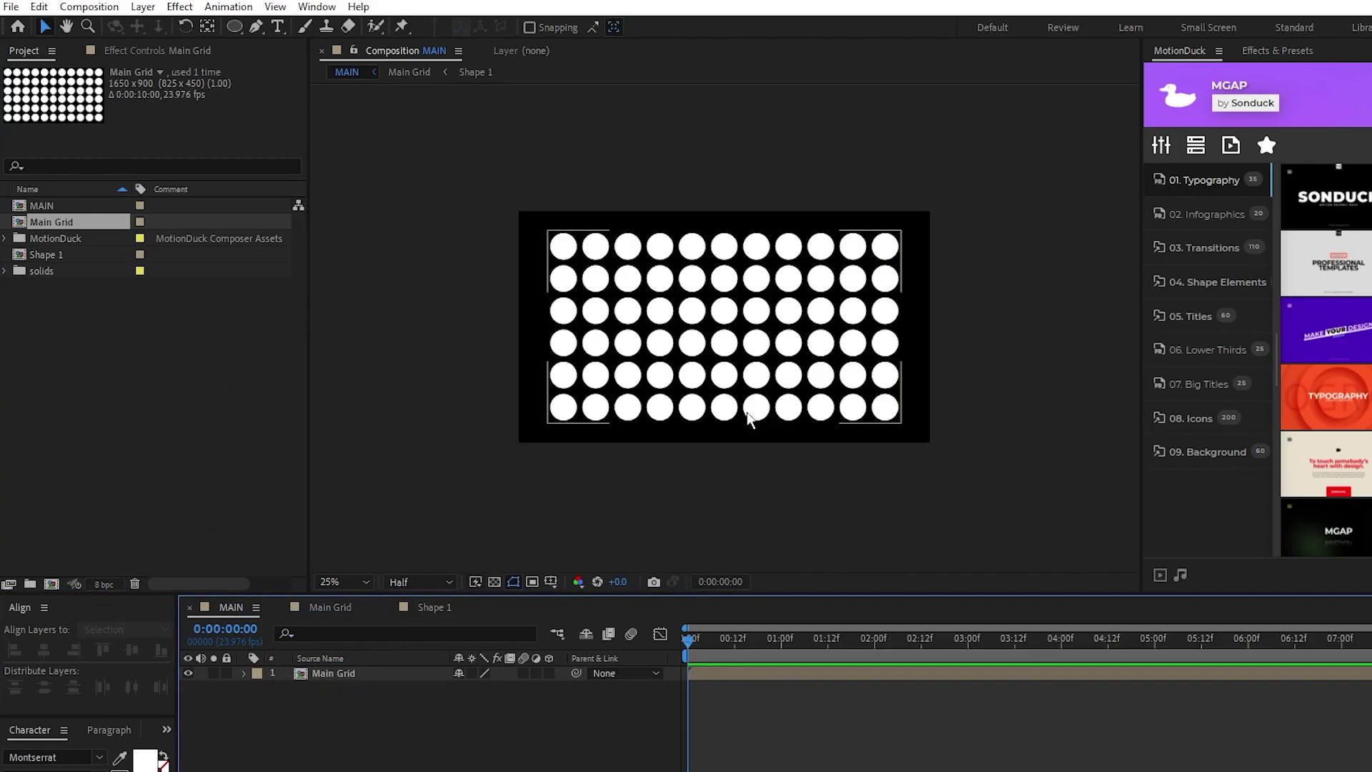
left_click(700, 500)
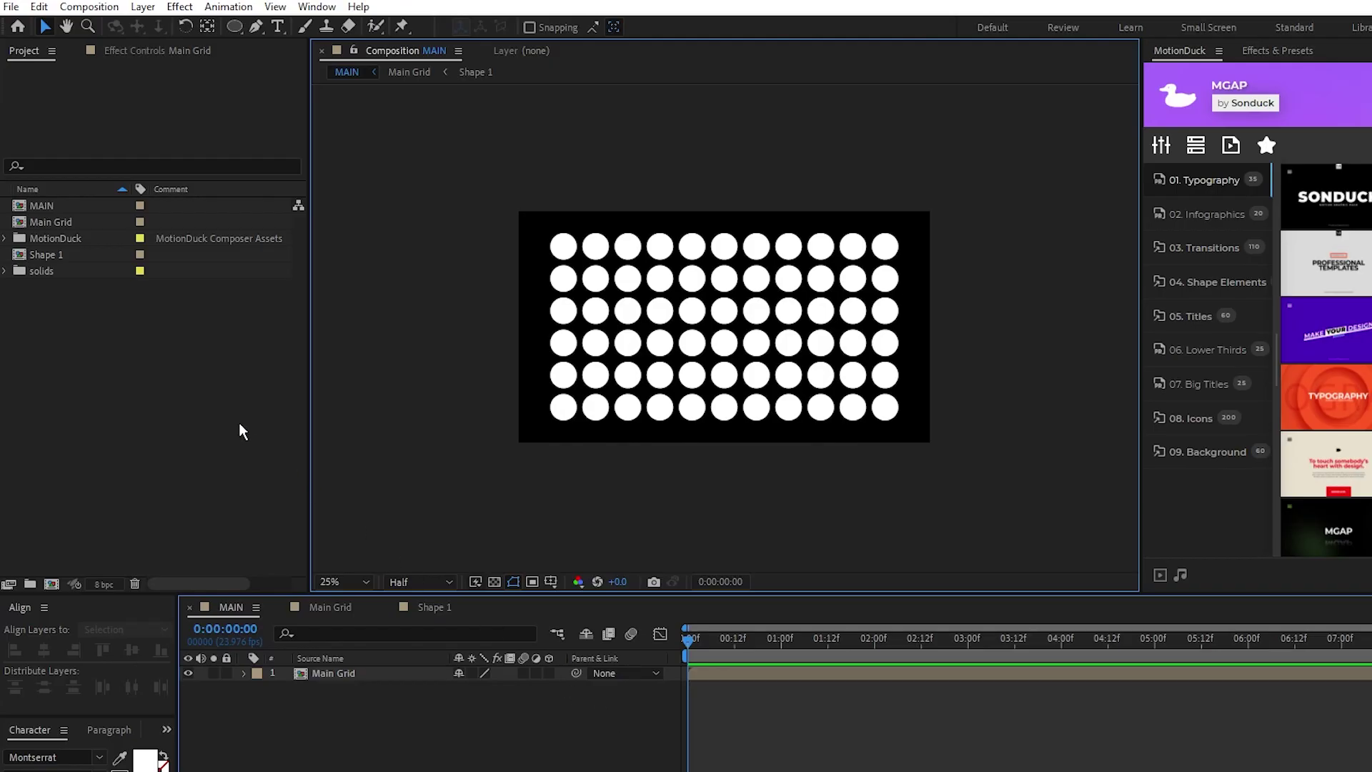
- Duplicate the Shape 1 composition in the Project panel to make Shape 2
left_click(80, 256)
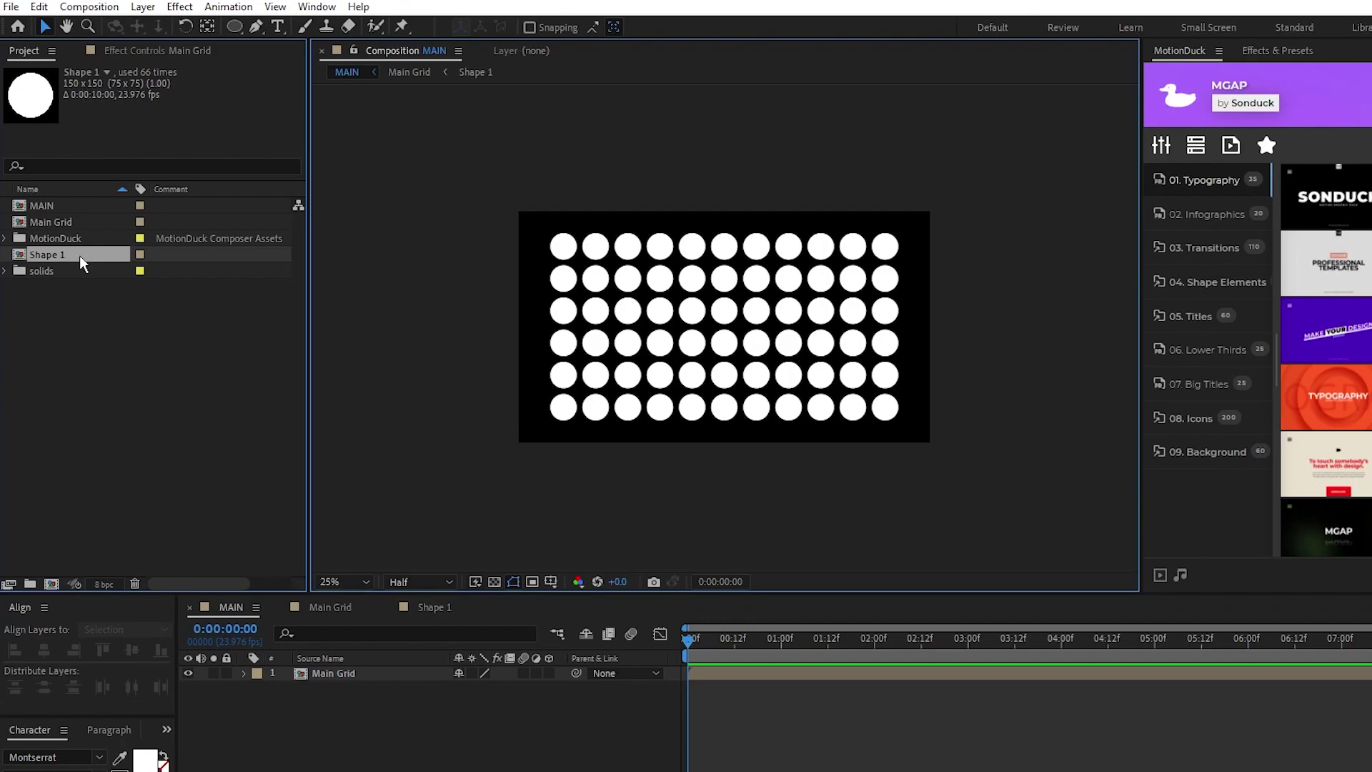
key("ctrl+d")
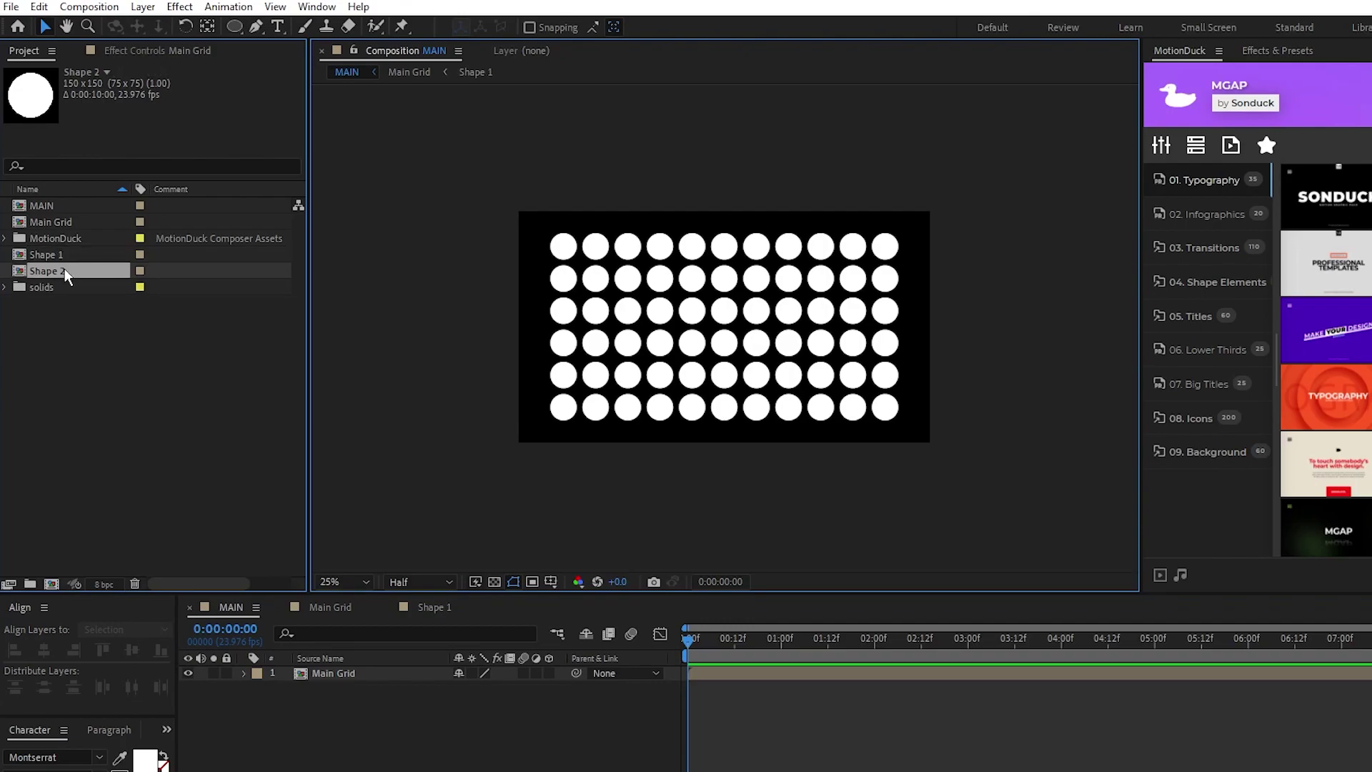
- Make the Shape 2 circle a hollow white 10 px ring, then duplicate Shape 2 as Shape 3
double_click(62, 269)
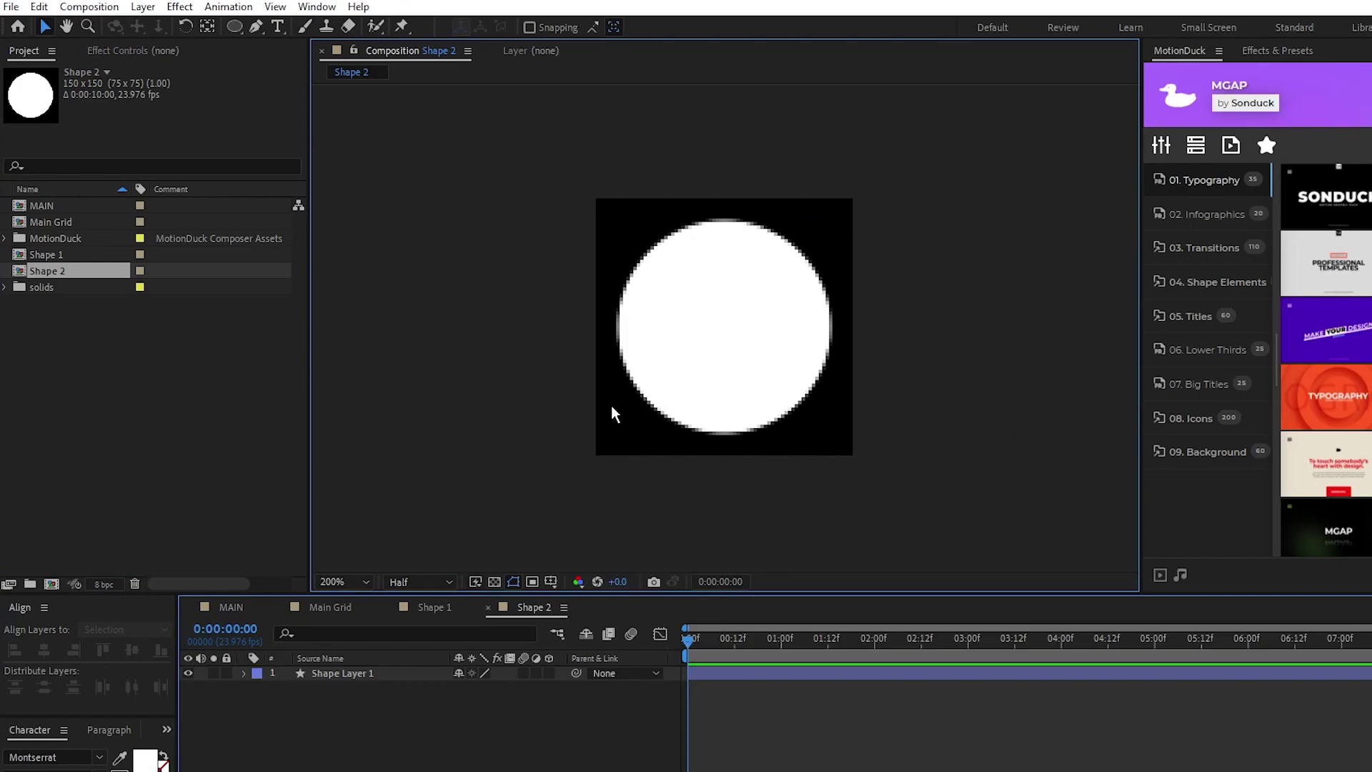
left_click(370, 673)
left_click(370, 671)
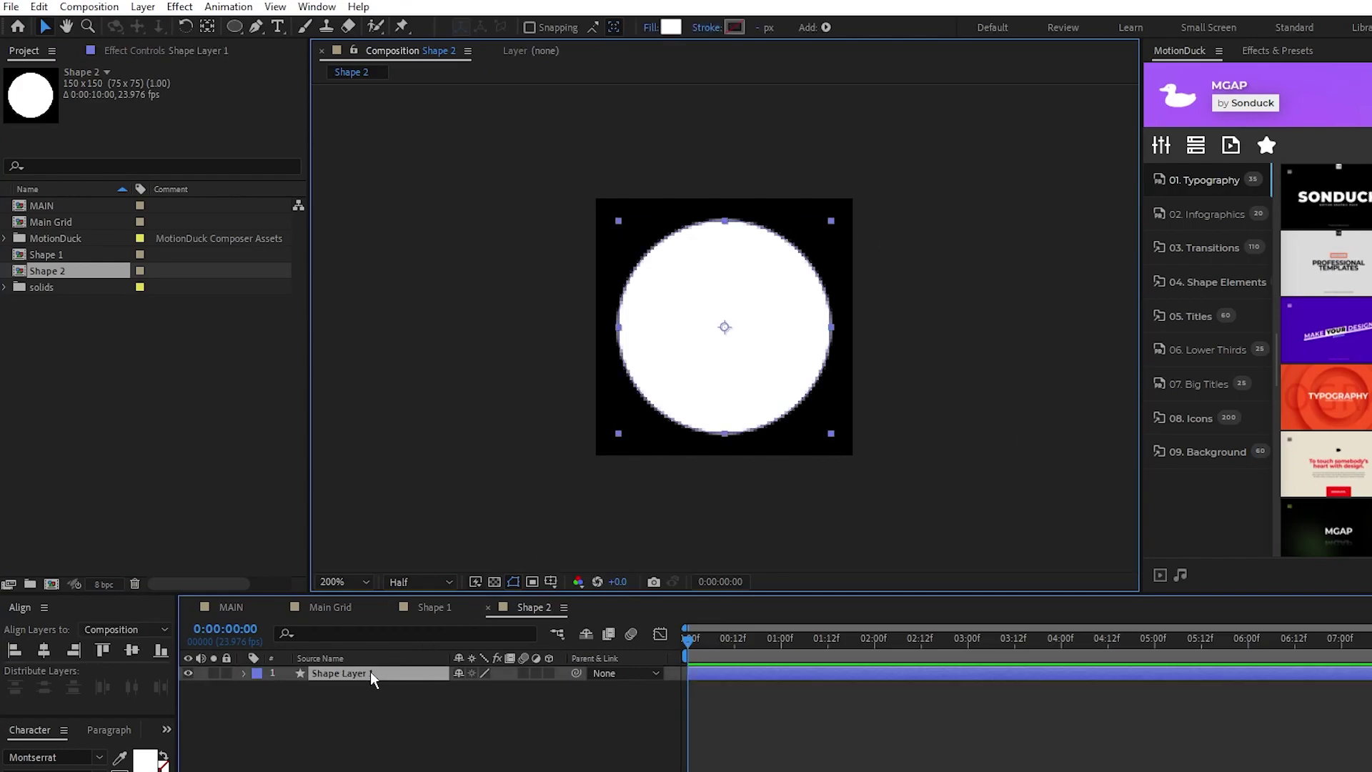
left_click(648, 27)
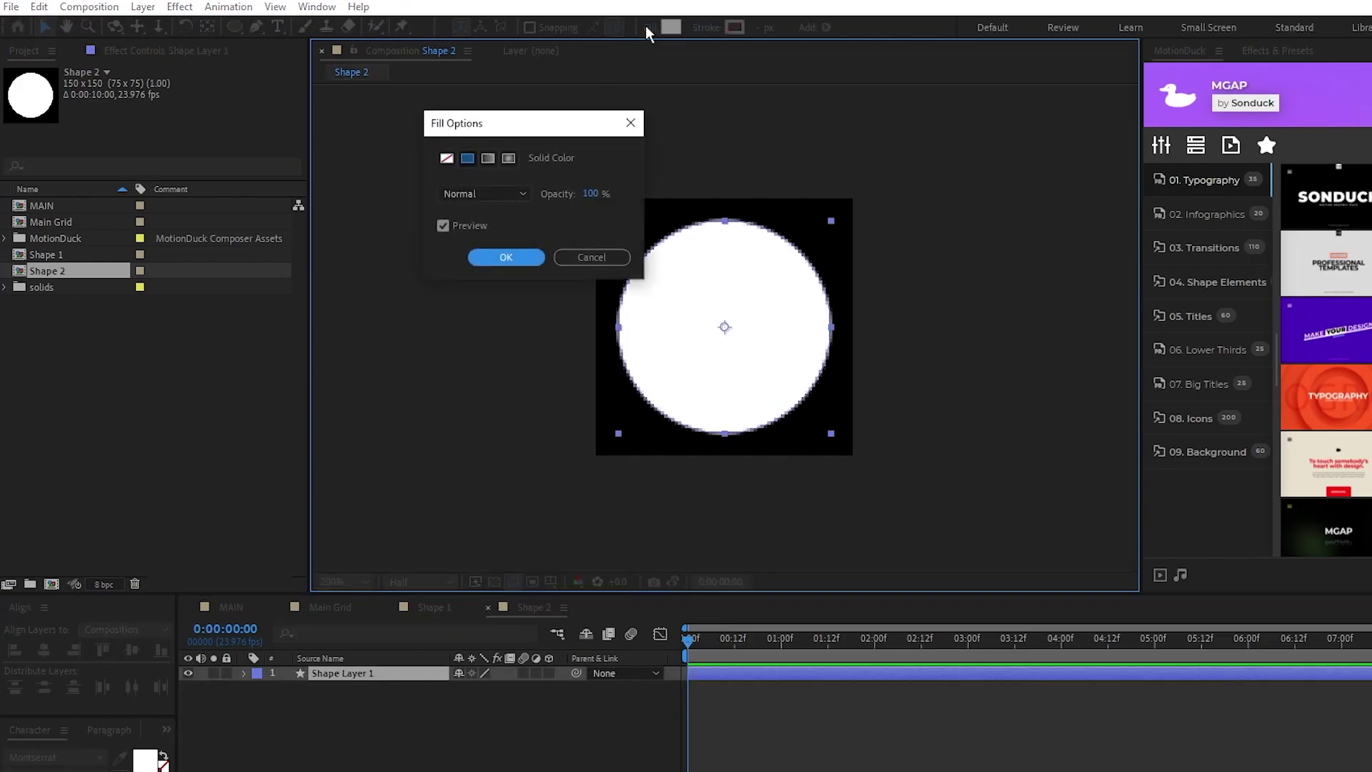
left_click(447, 155)
left_click(499, 257)
left_click(703, 29)
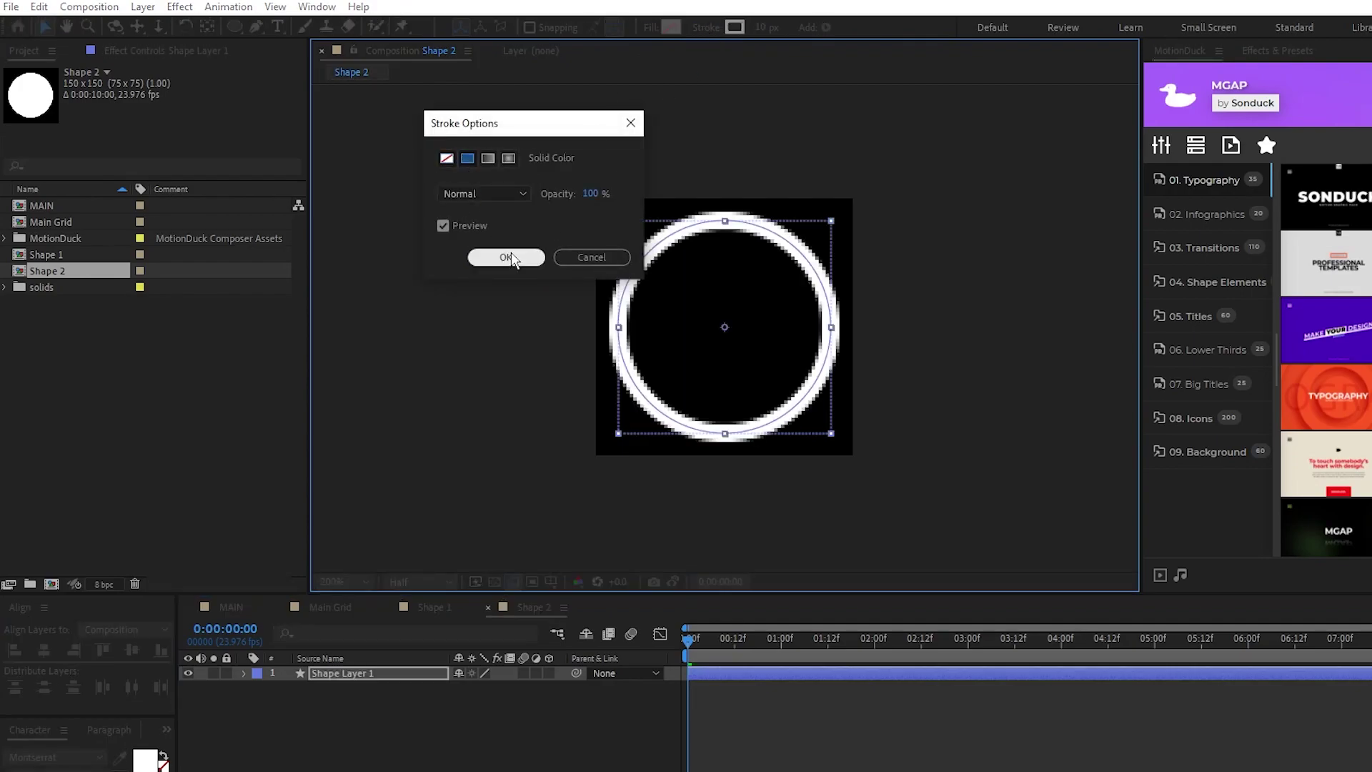
left_click(507, 257)
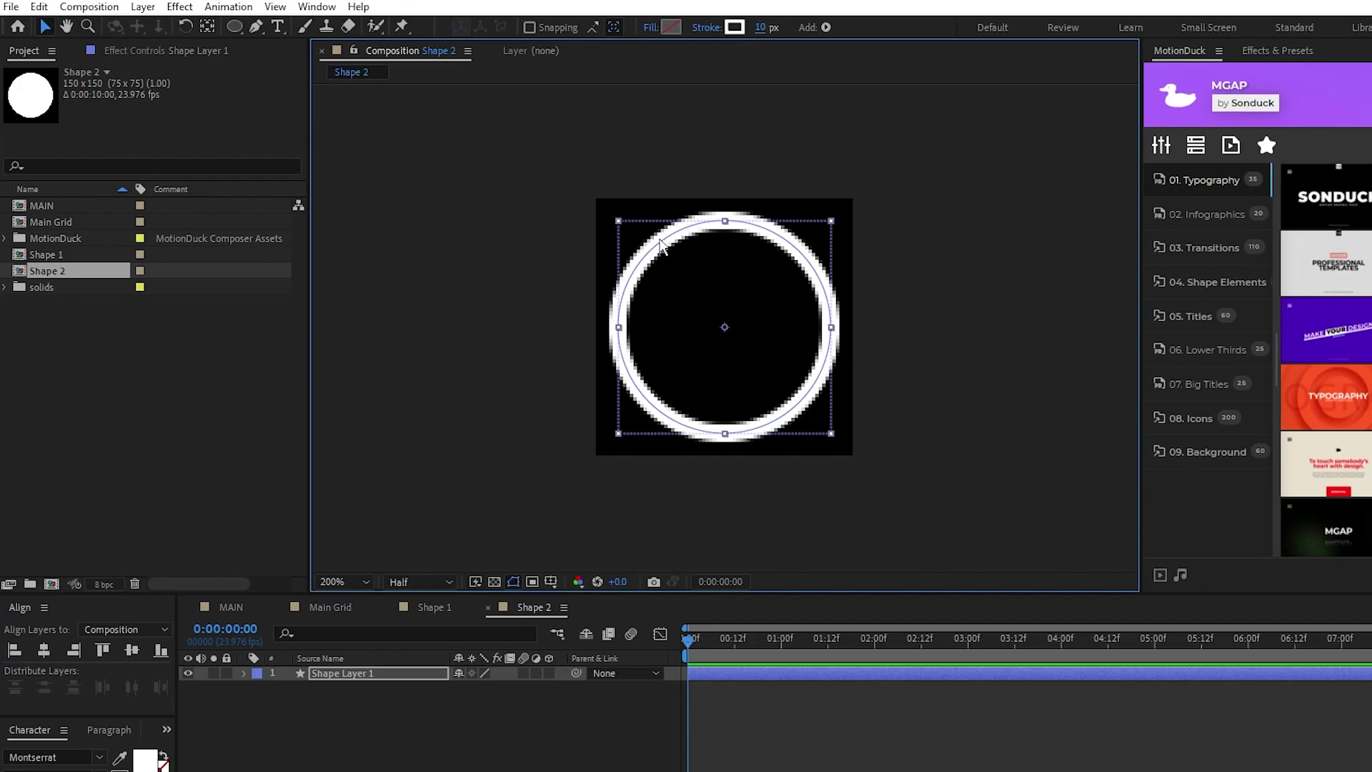
left_click(60, 275)
key("ctrl+d")
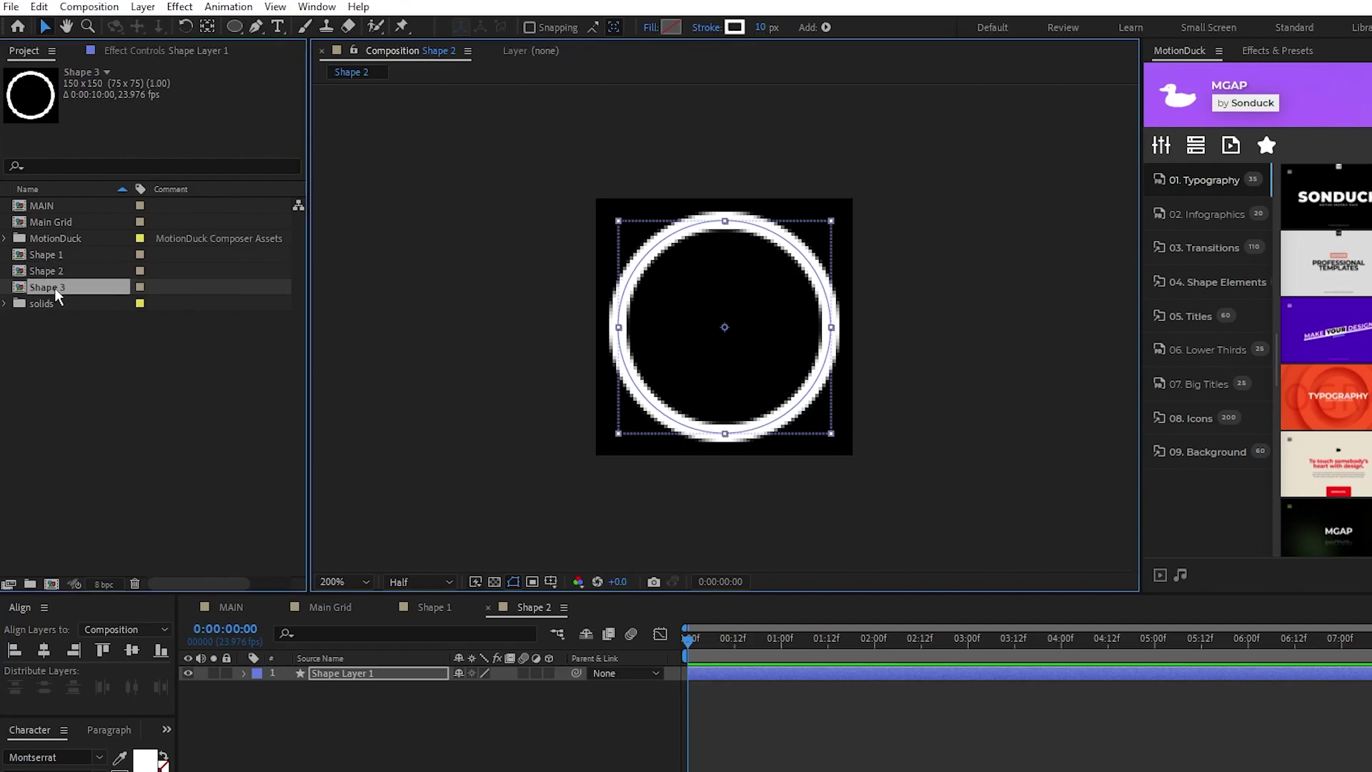
- Delete the ring in Shape 3 and draw a frame-filling square outline with the Rectangle tool
double_click(54, 287)
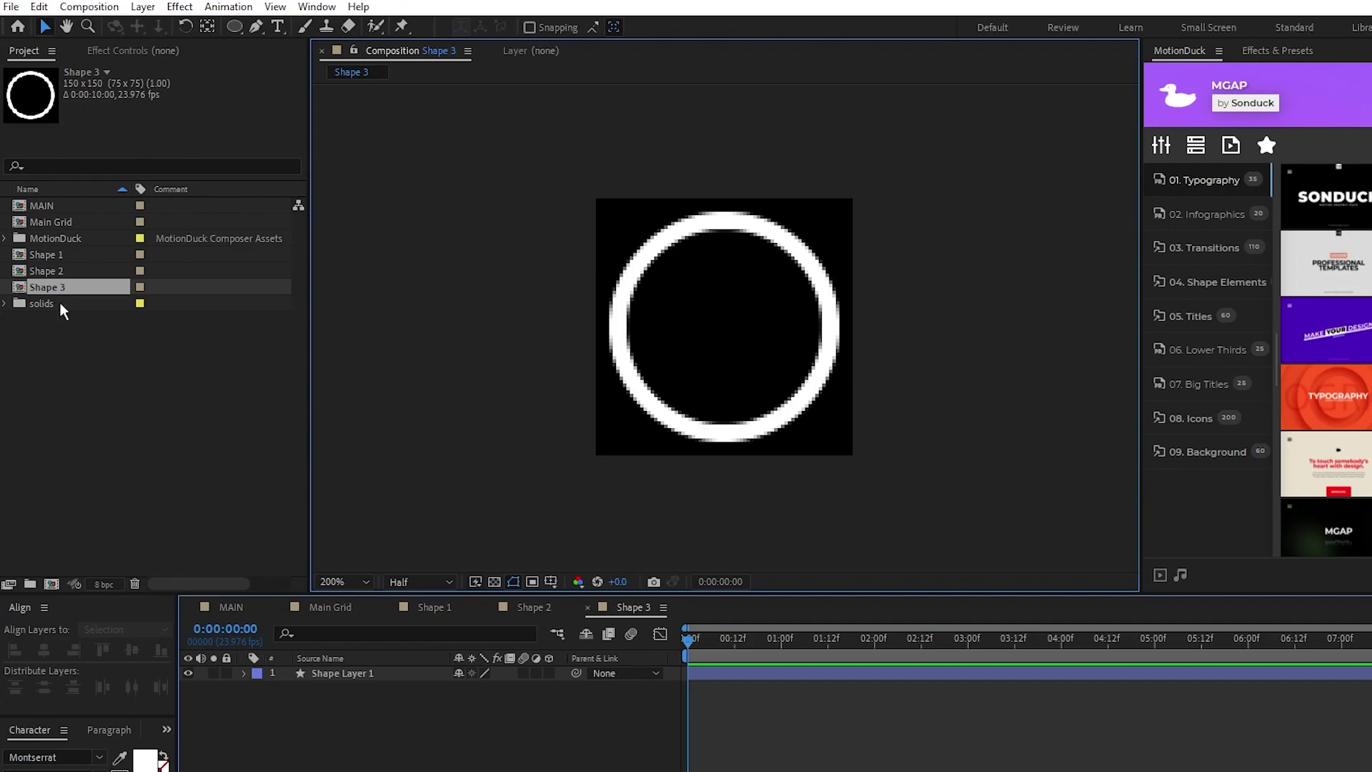
left_click(353, 671)
key("Delete")
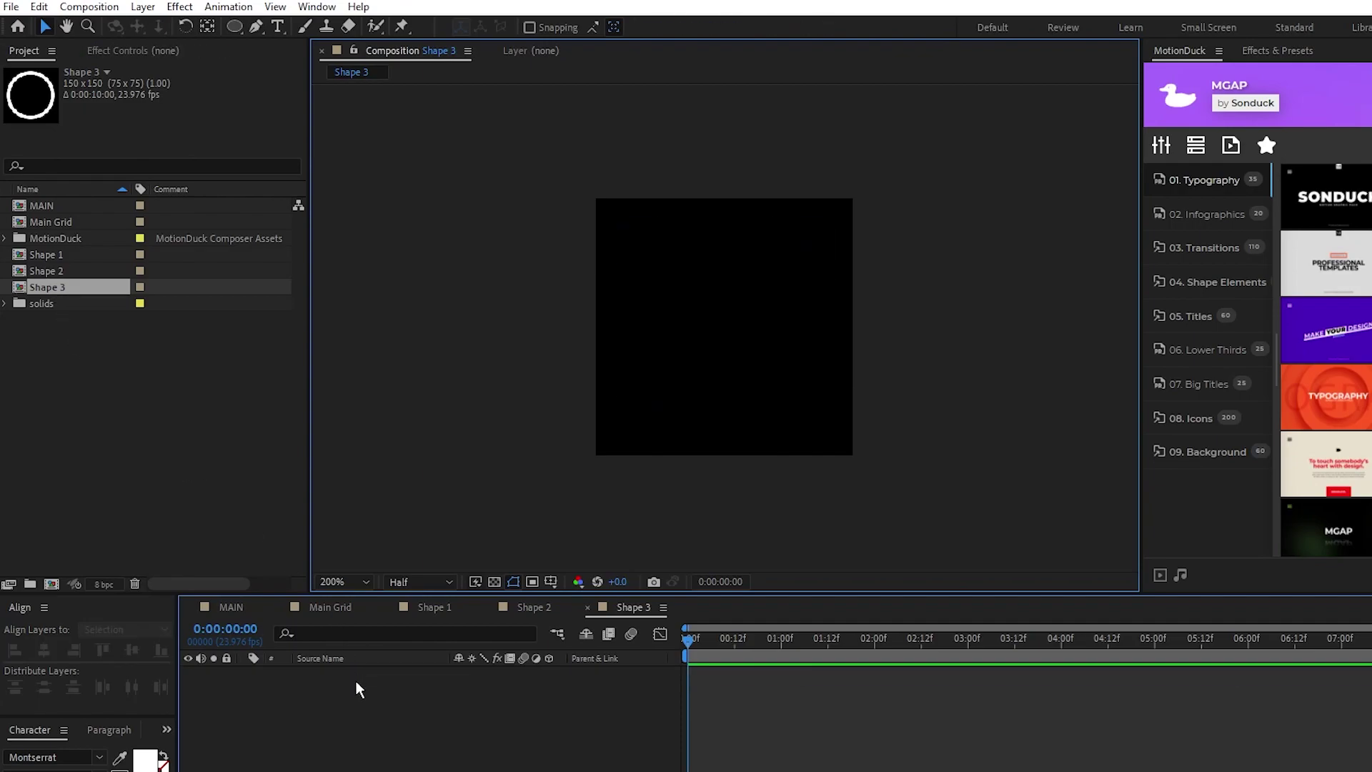
left_click_drag(234, 27, 289, 100)
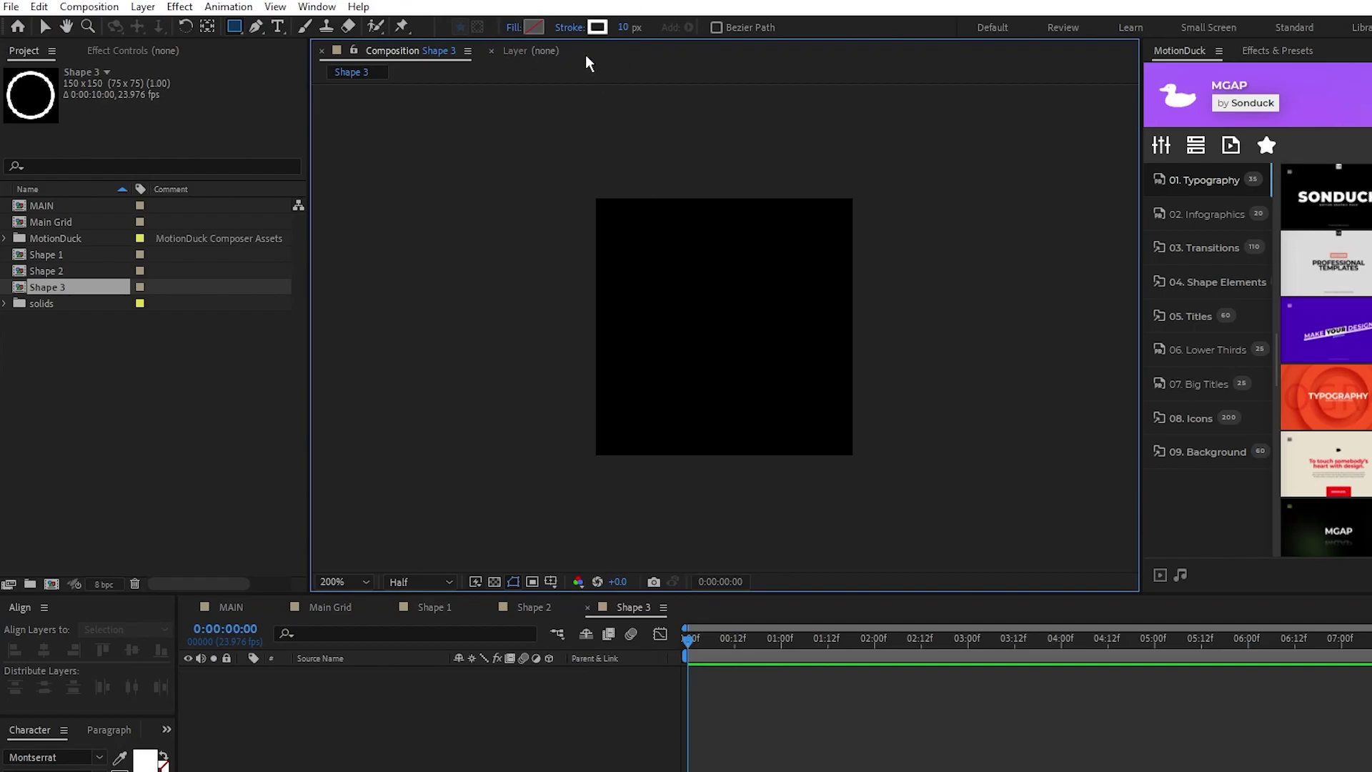
left_click_drag(624, 227, 828, 431)
- Duplicate Shape 3 in the Project panel as Shape 4
left_click(207, 26)
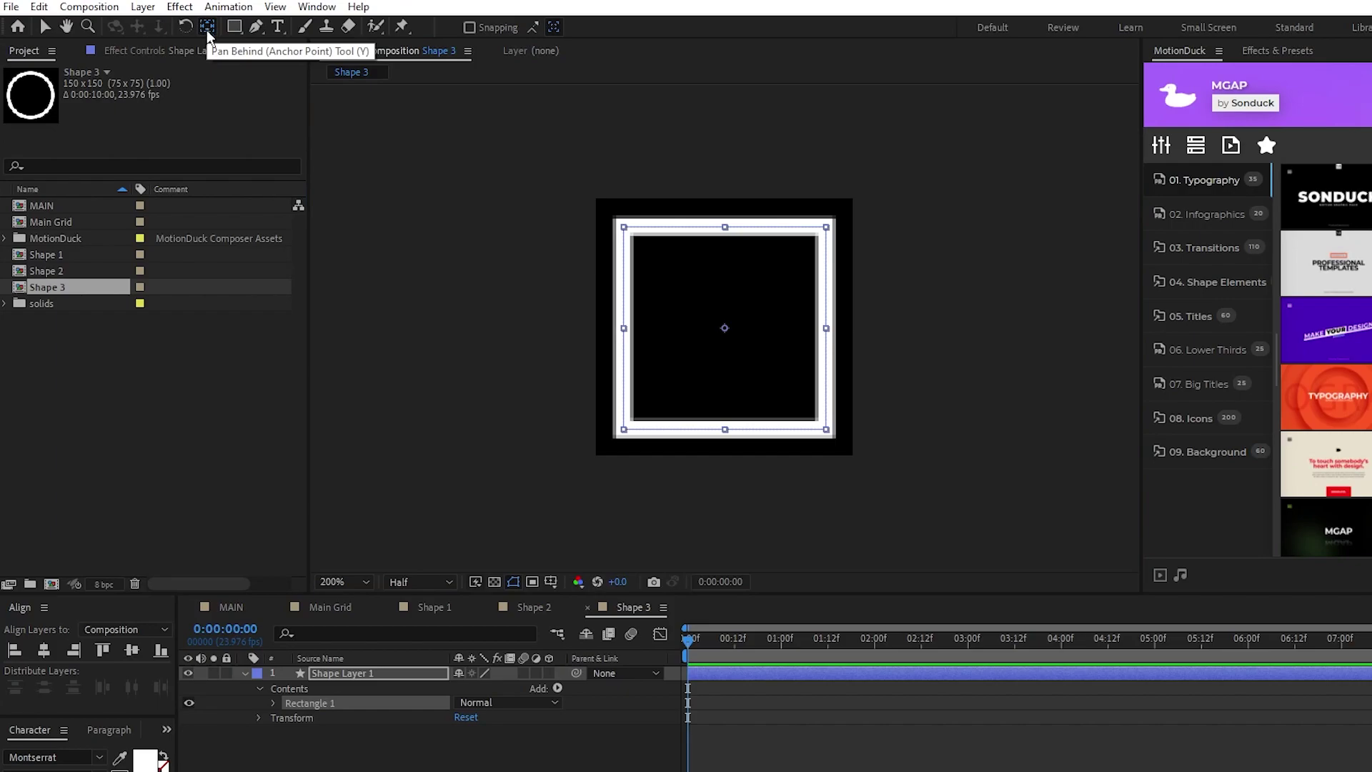
left_click(245, 673)
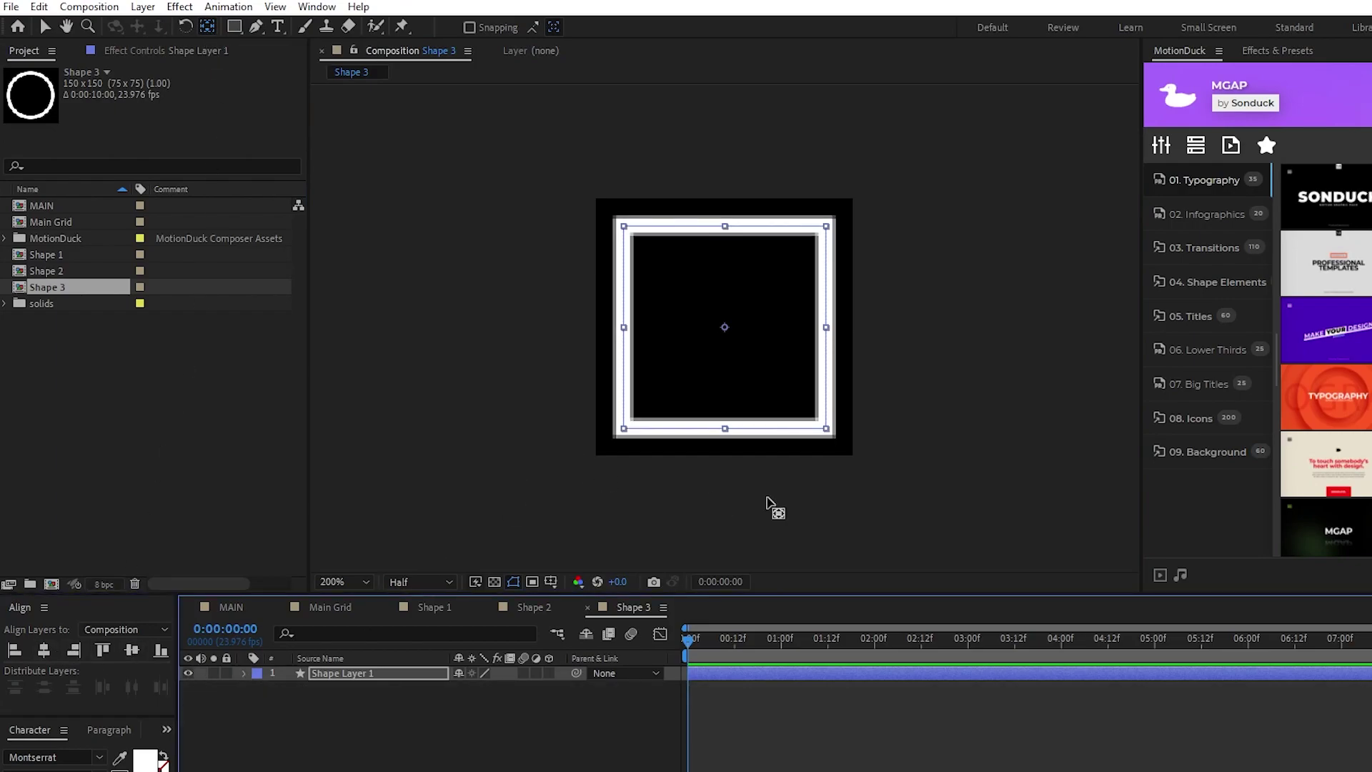
left_click(53, 285)
key("ctrl+d")
- Give the Shape 4 square a solid white fill and no stroke, then duplicate it as Shape 5
double_click(55, 301)
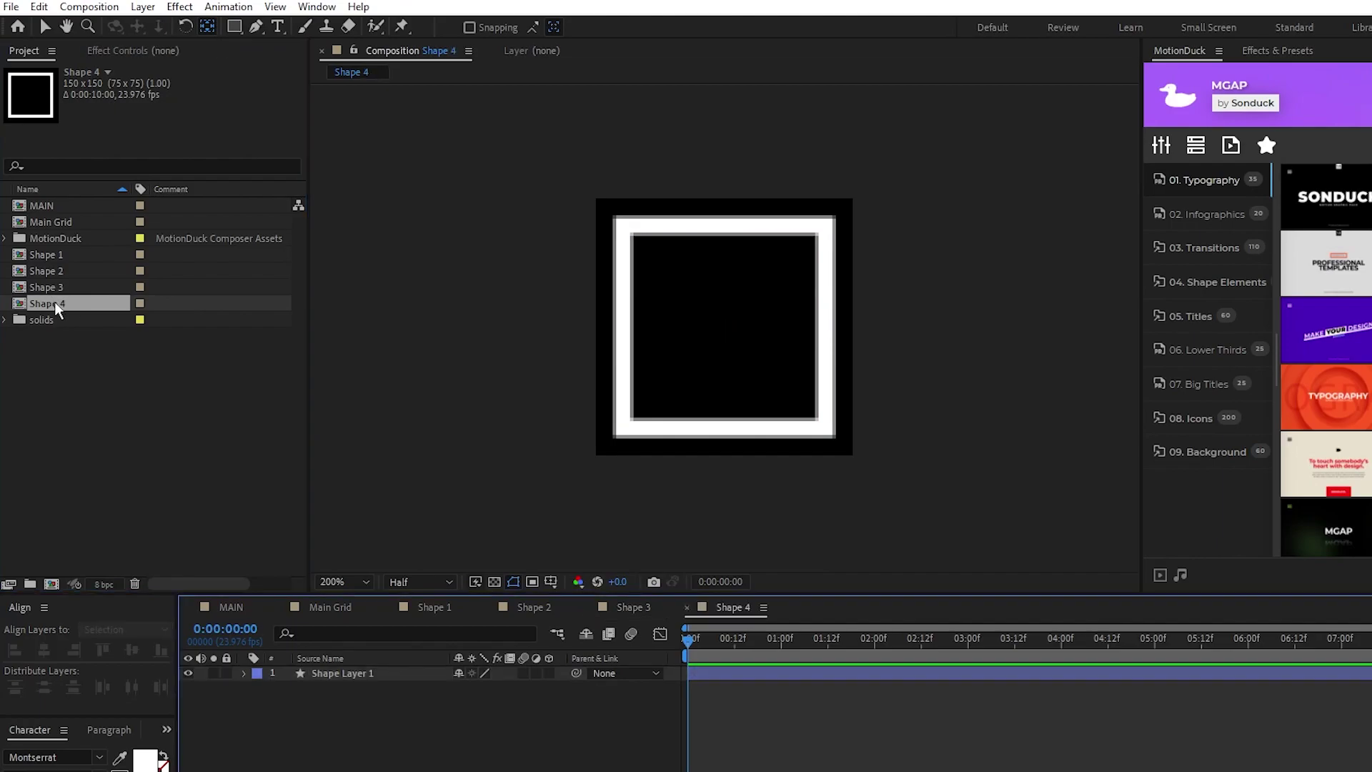
left_click(348, 674)
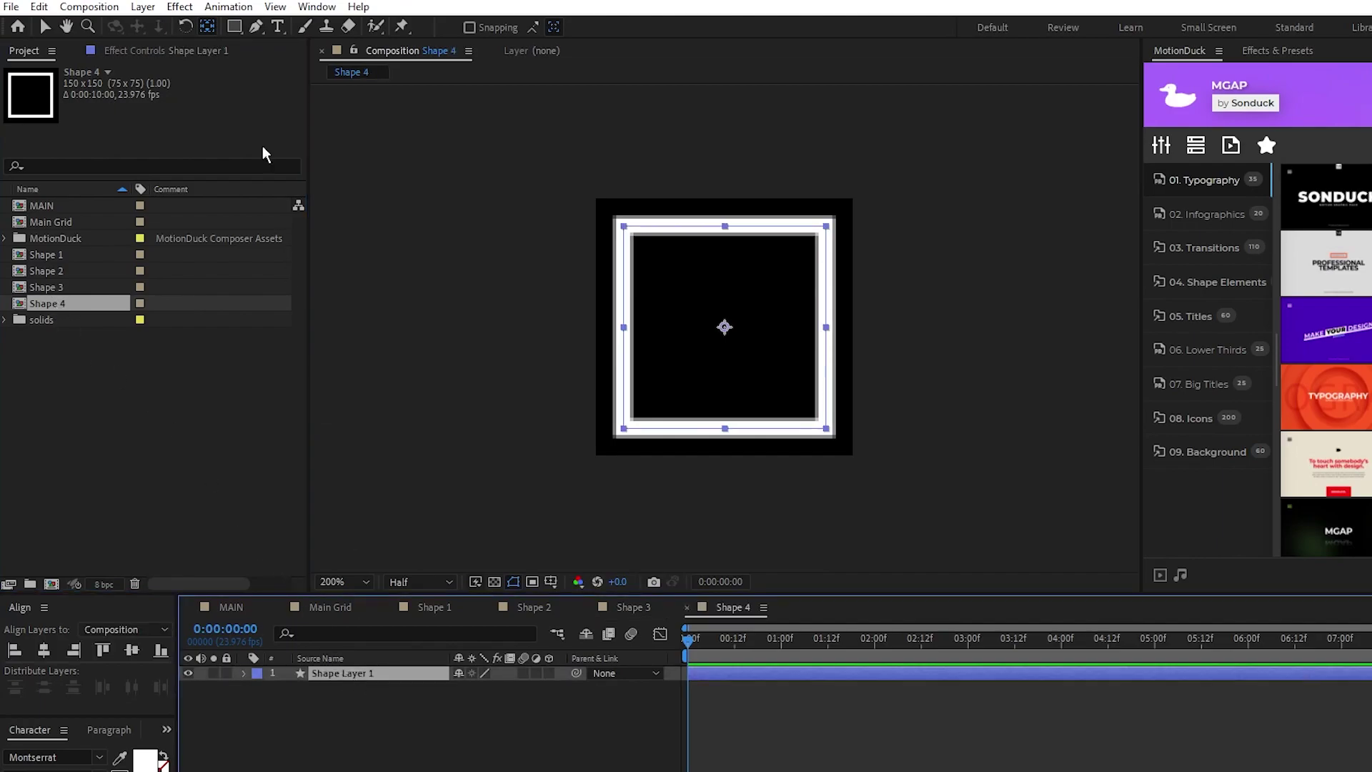
left_click(233, 28)
left_click(513, 27)
left_click(467, 157)
left_click(506, 258)
left_click(570, 29)
left_click(447, 158)
left_click(493, 256)
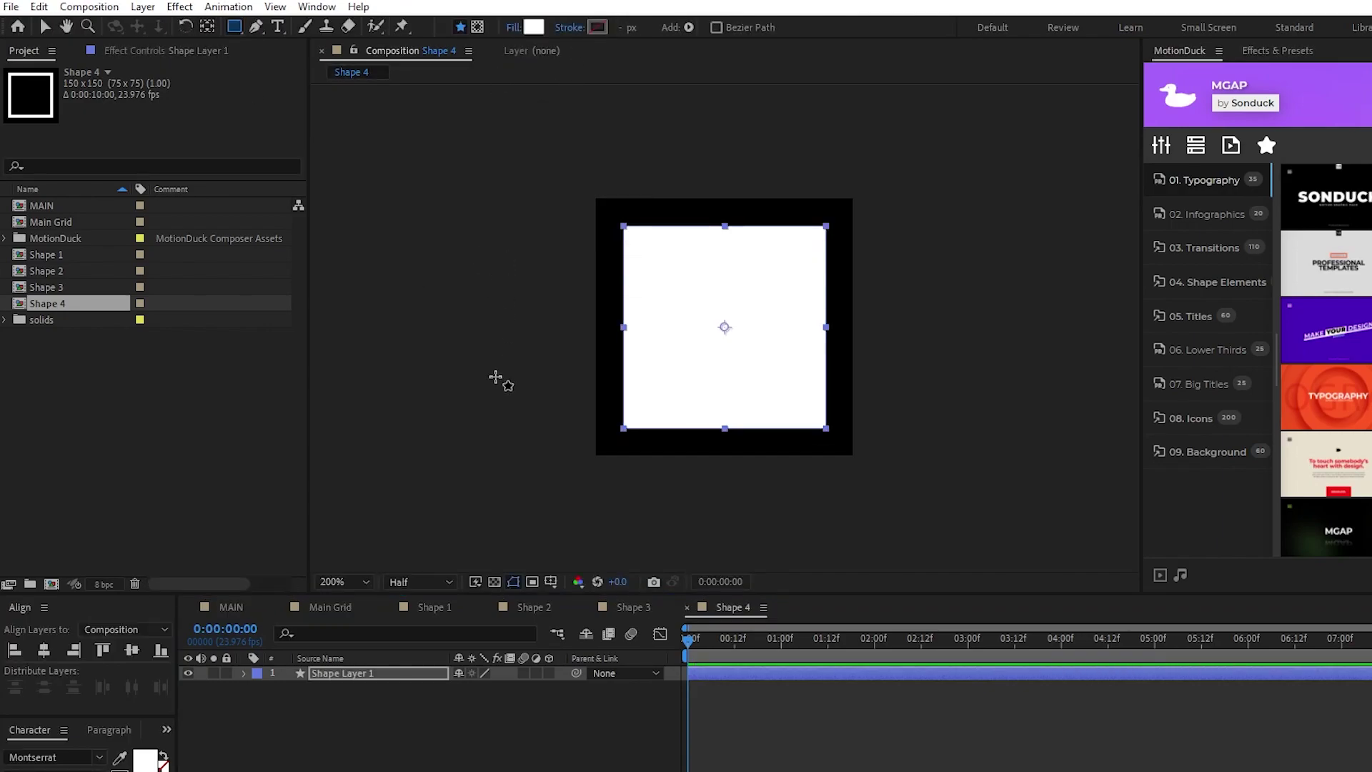
left_click(59, 302)
key("ctrl+d")
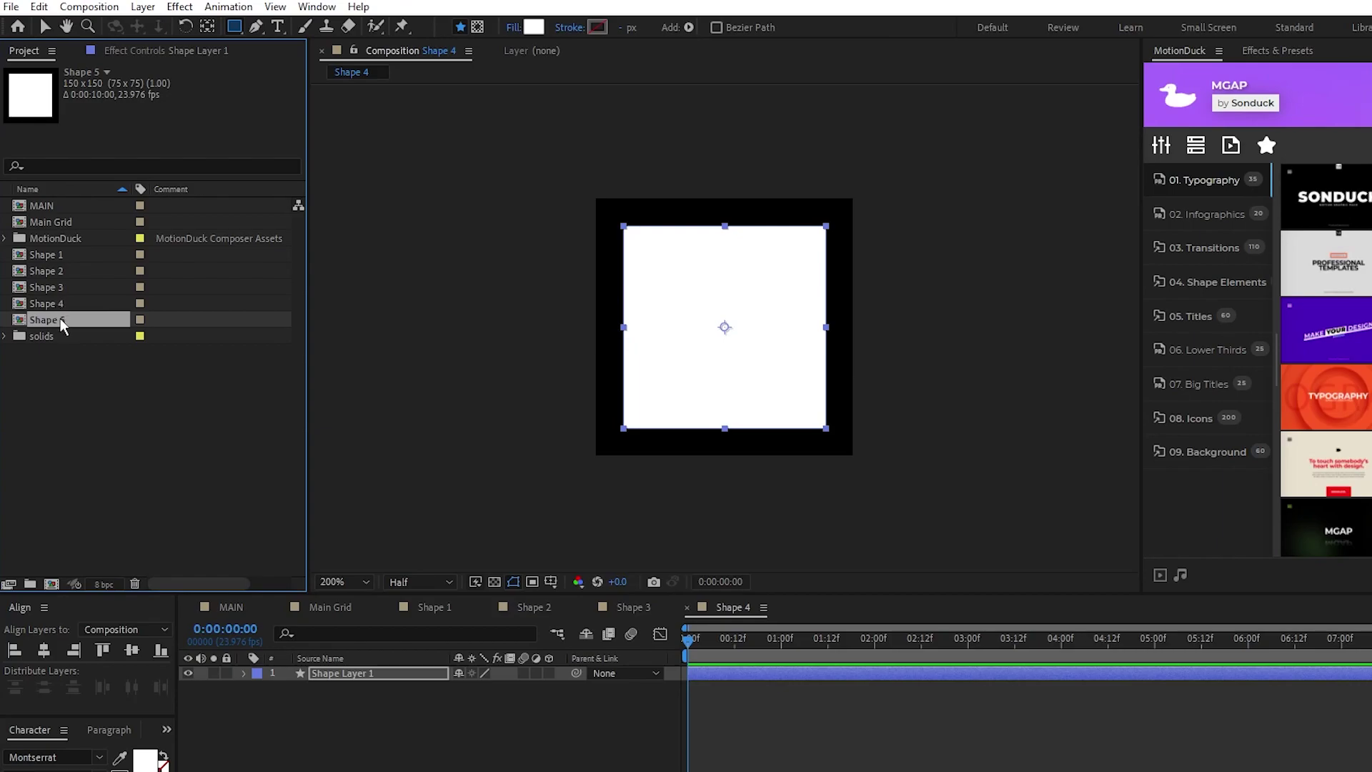
- Apply the Venetian Blinds effect to the square in Shape 5
double_click(60, 318)
key("v")
left_click(343, 674)
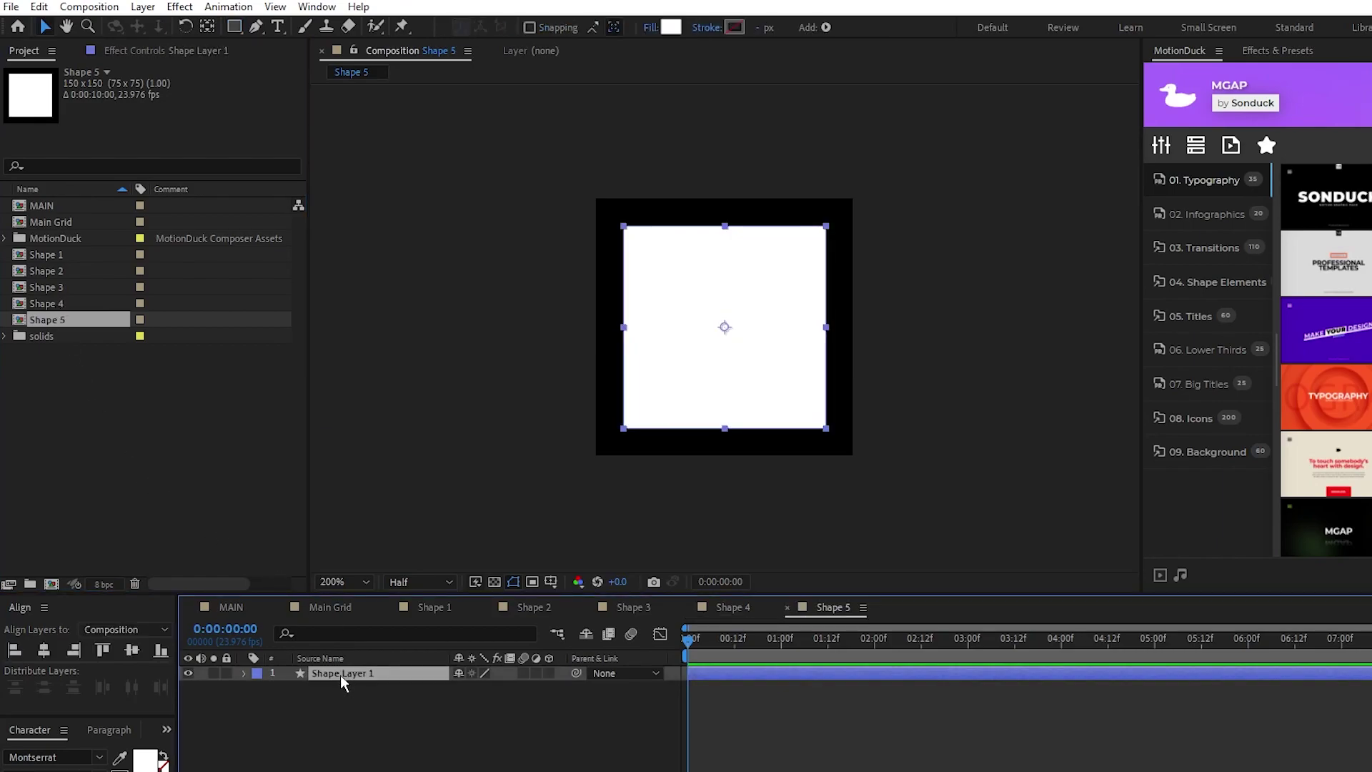
left_click(180, 7)
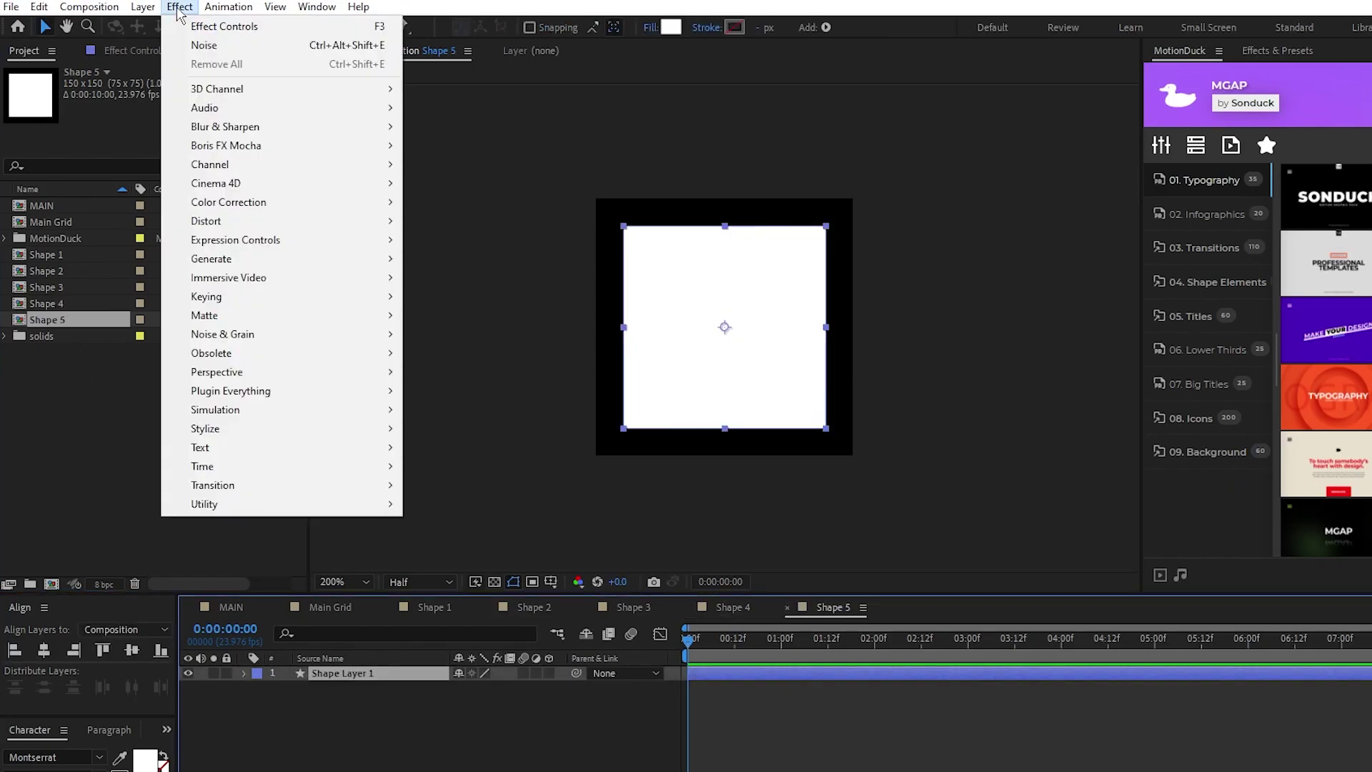
mouse_move(286, 485)
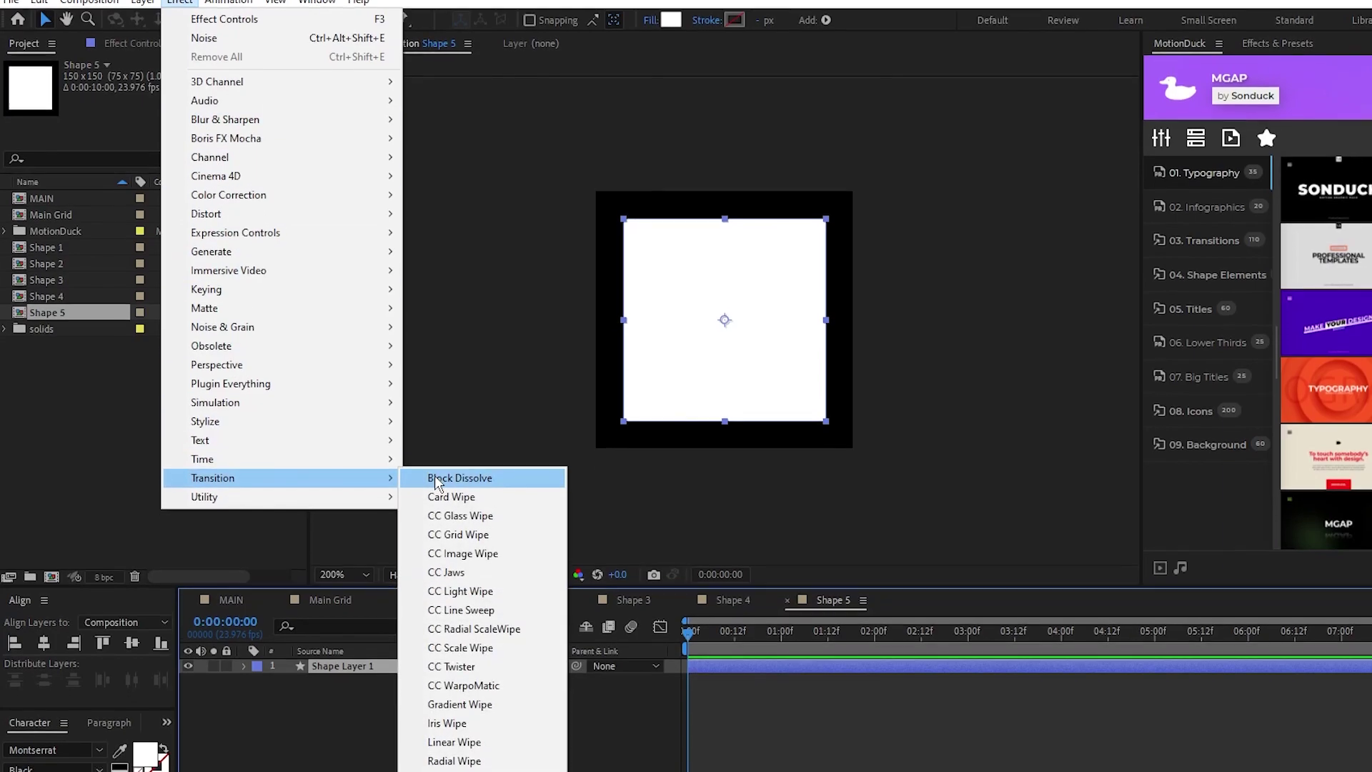
left_click(472, 711)
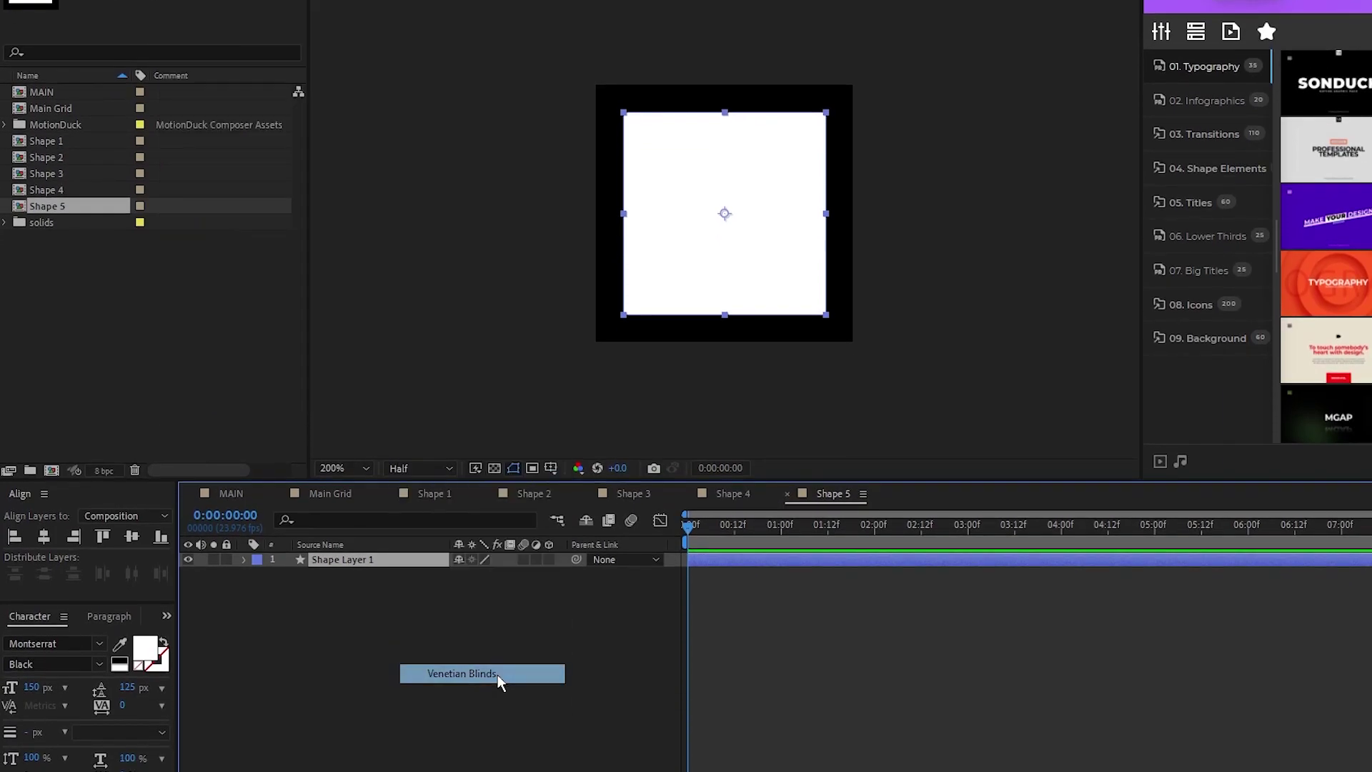
- Set Venetian Blinds Transition Completion to 50% and Direction to 45°
left_click(173, 100)
type("50")
key("Return")
left_click(190, 113)
key("Return")
left_click(642, 451)
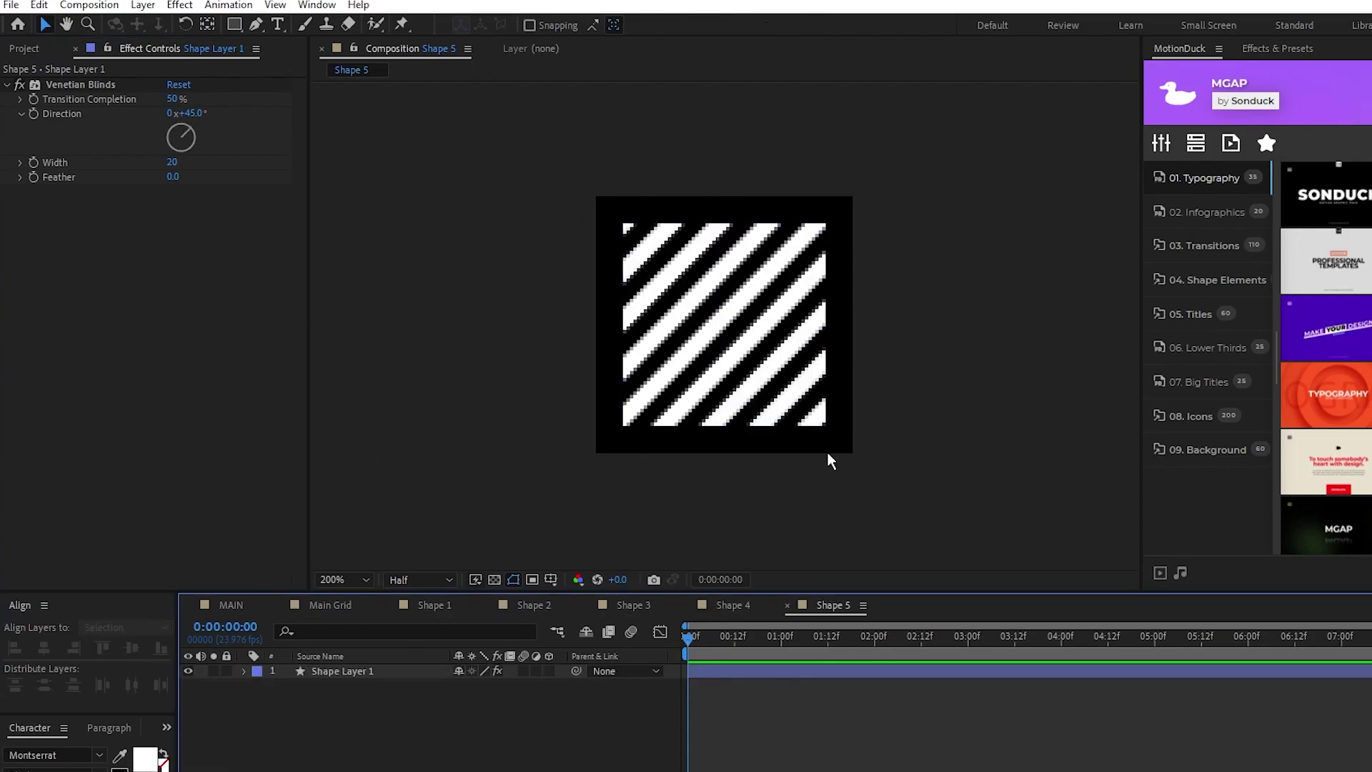
left_click(26, 48)
- Duplicate Shape 5 as Shape 6 and delete its striped square layer
key("ctrl+d")
double_click(60, 333)
left_click(326, 671)
key("Delete")
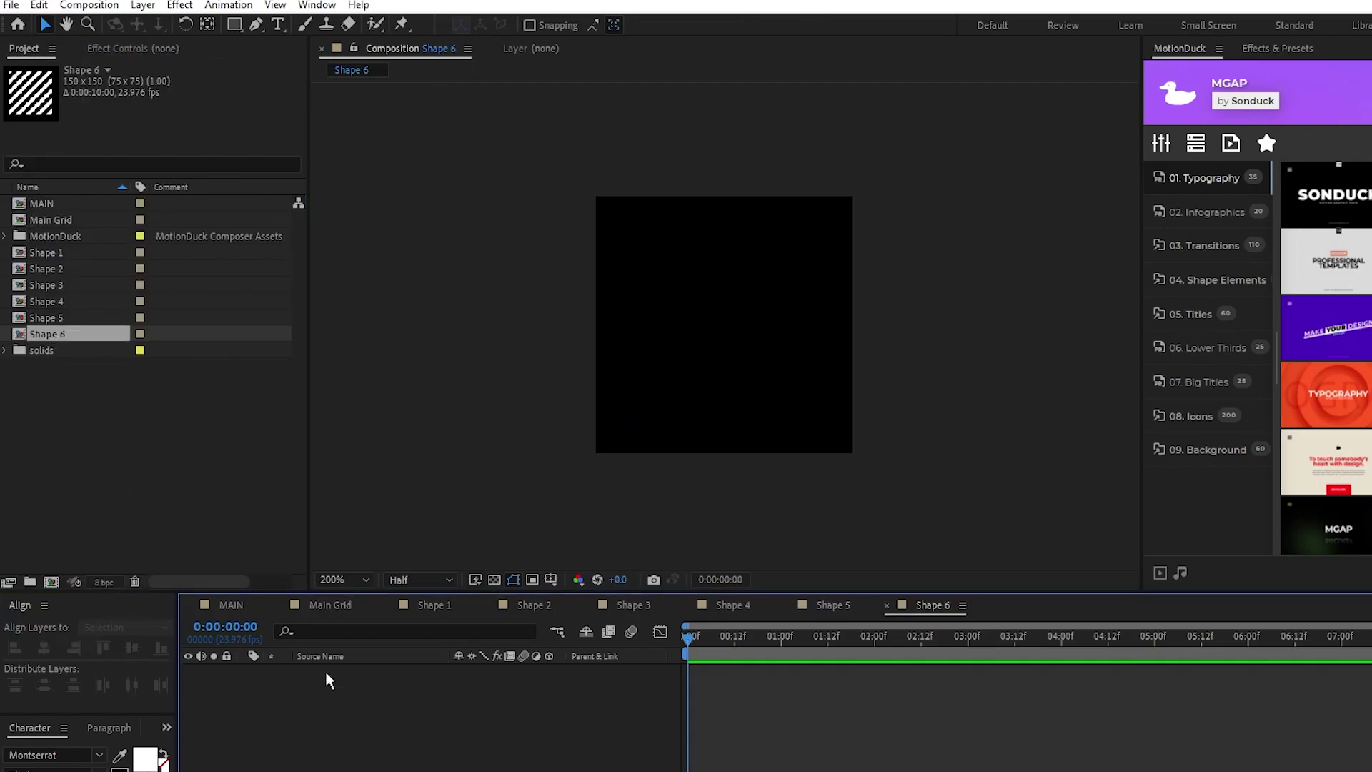
- Draw a small circle at the composition's top-left with its anchor point centred
left_click_drag(233, 24, 285, 61)
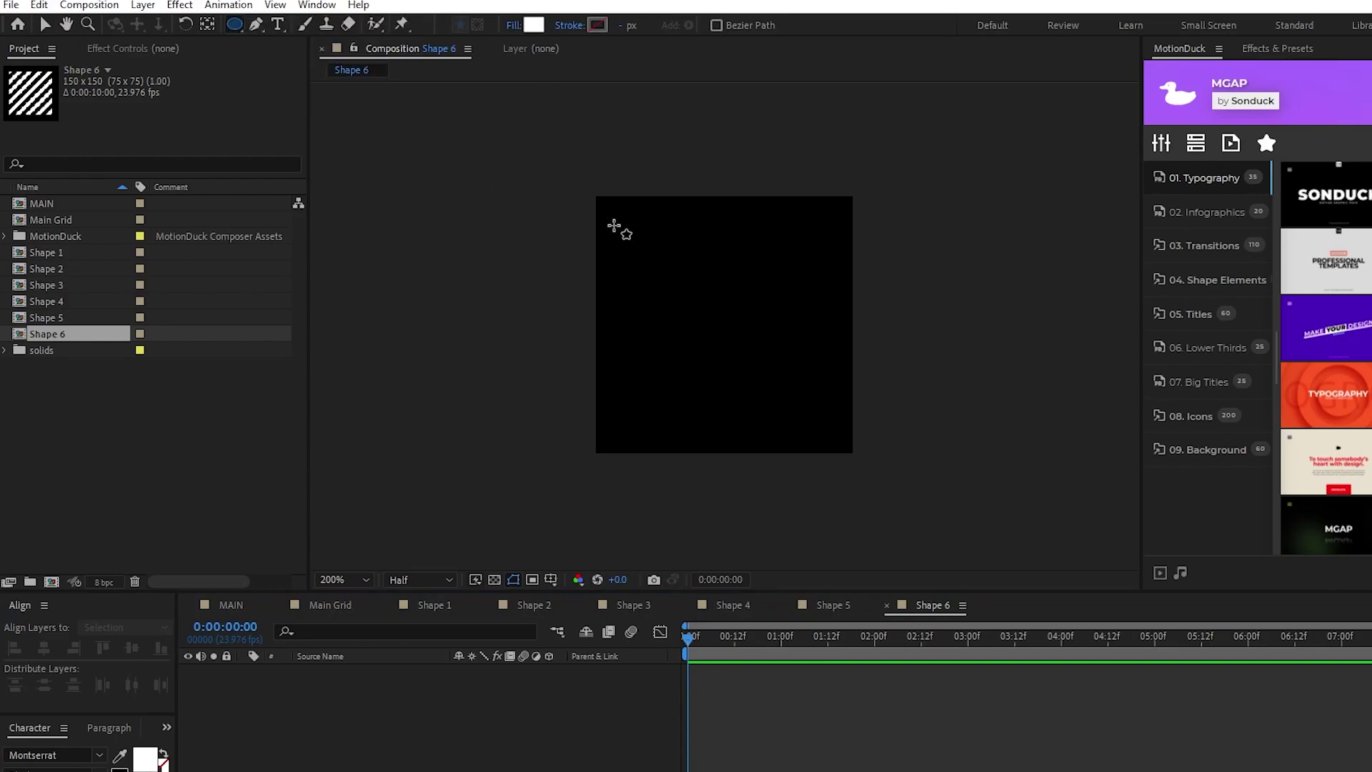
left_click_drag(614, 213, 646, 243)
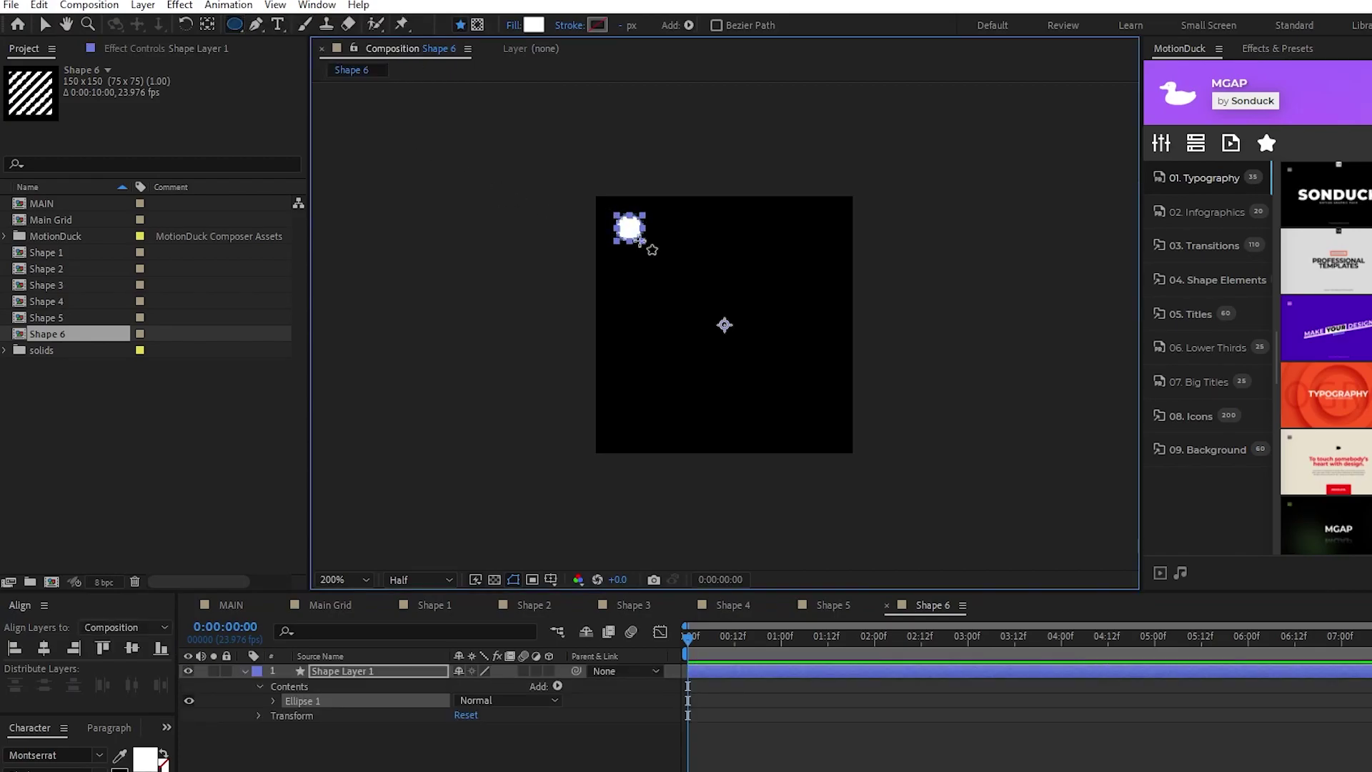
left_click(207, 24)
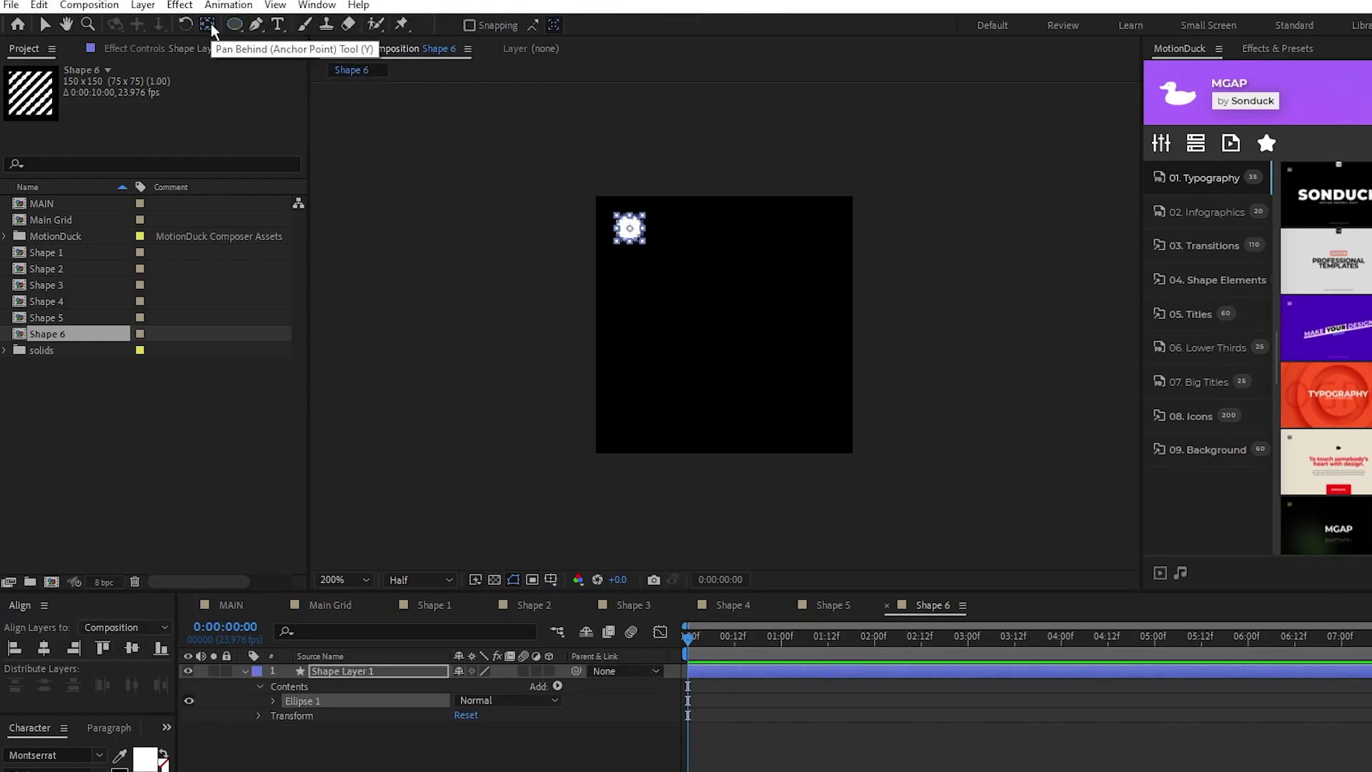
key("v")
left_click(367, 671)
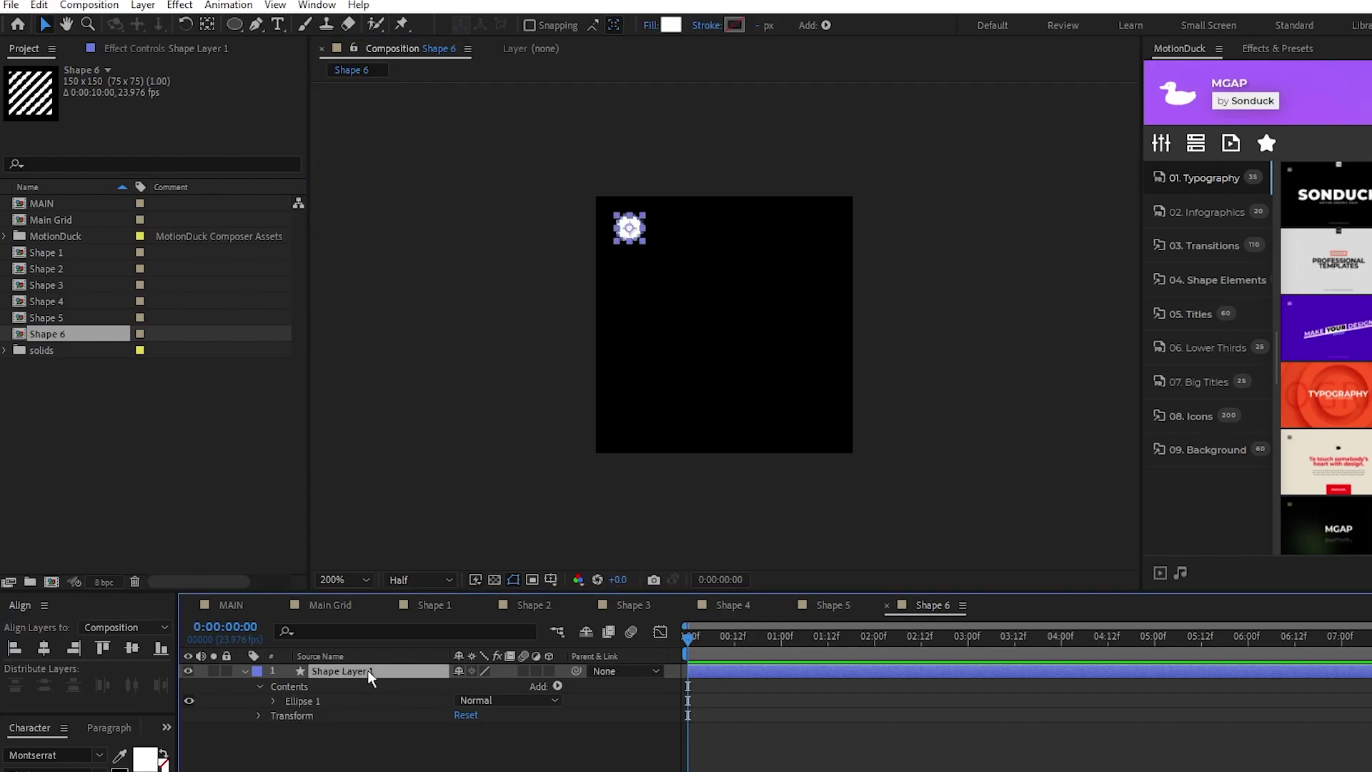
- Add a Repeater to the circle with 5 copies spaced 27 px apart horizontally
left_click(557, 685)
left_click(648, 428)
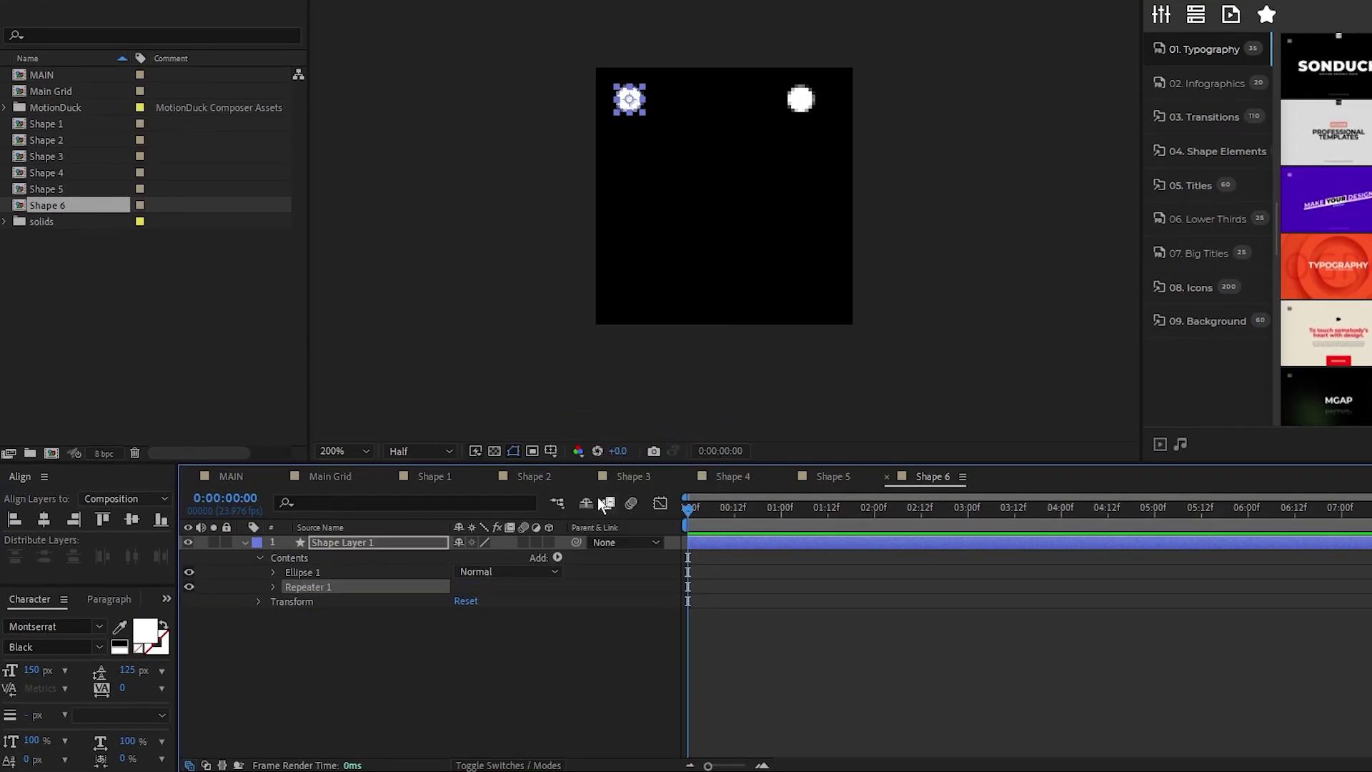
left_click(273, 587)
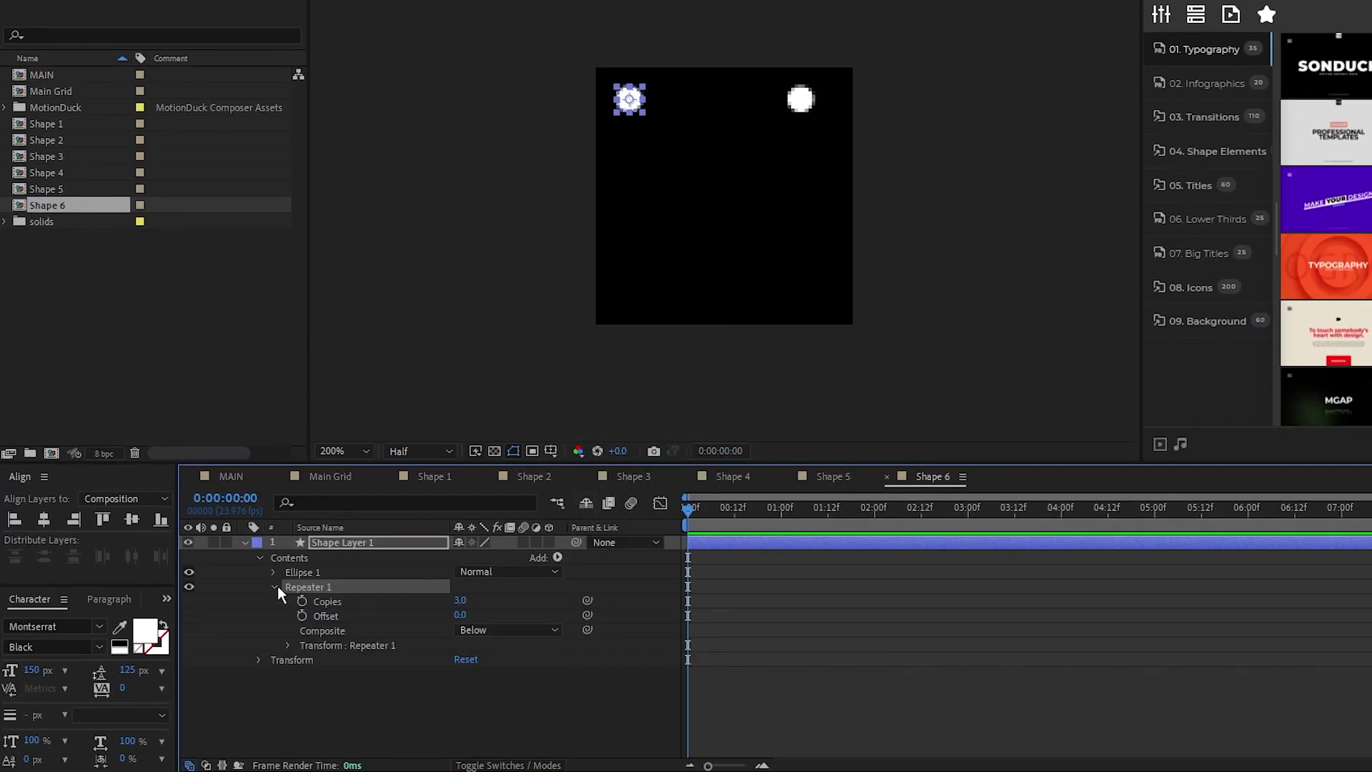
left_click(459, 600)
type("5")
key("Return")
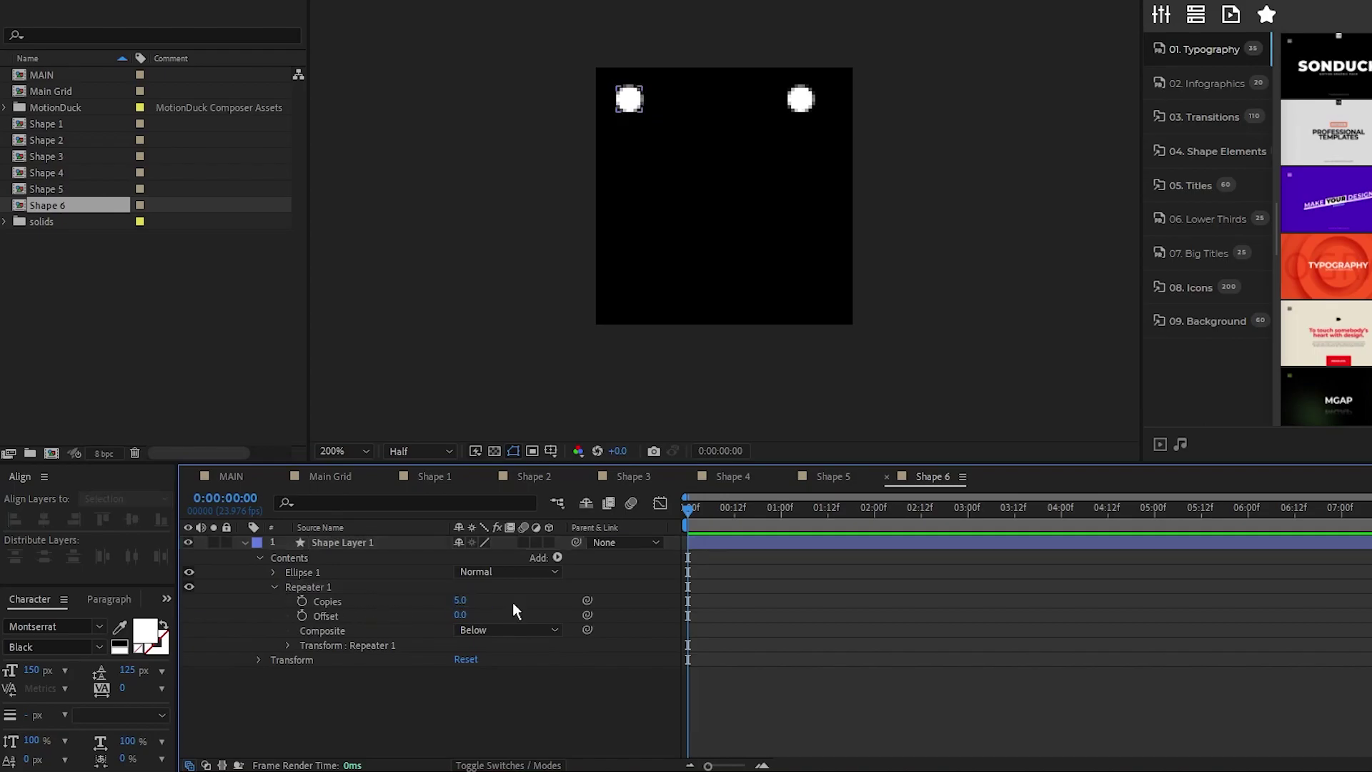
left_click(287, 644)
left_click_drag(457, 673, 409, 676)
left_click(581, 300)
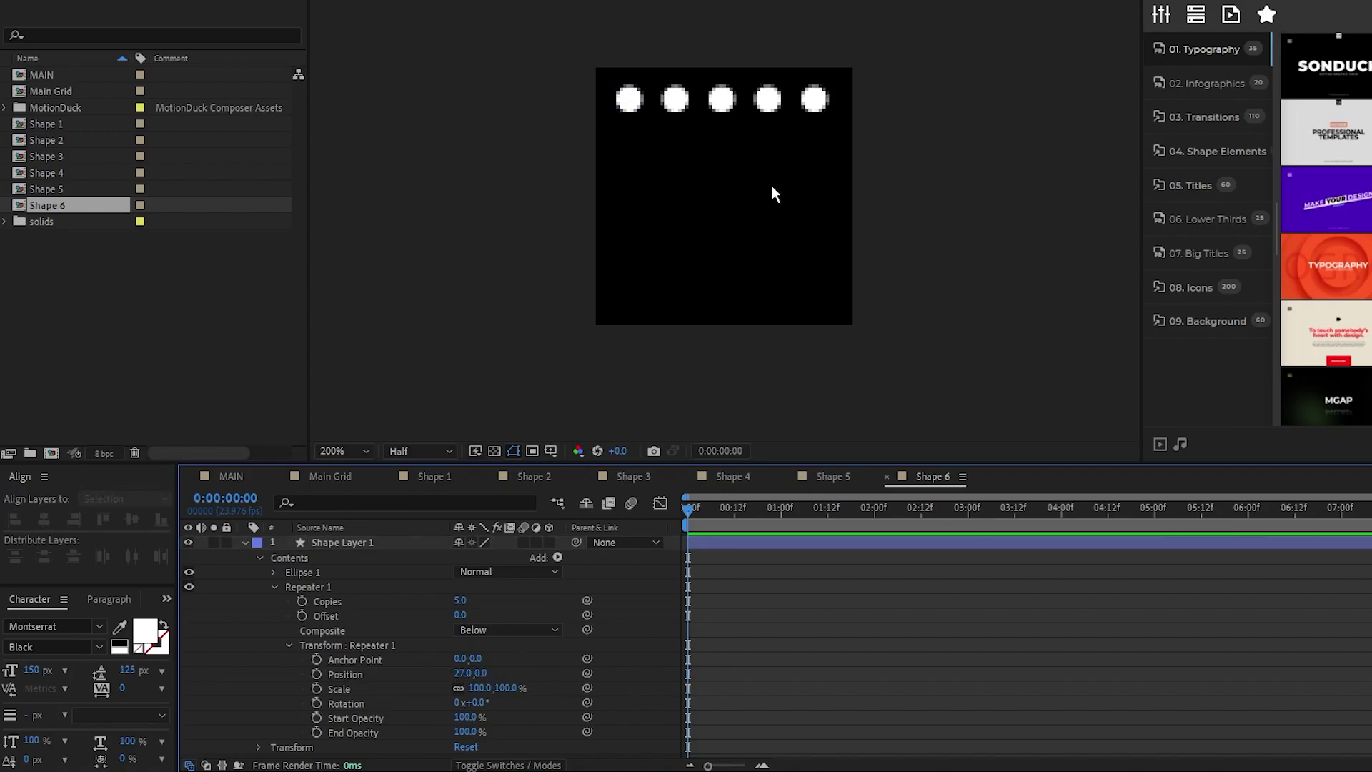
- Add a second Repeater to the circles with 5 copies
left_click(558, 558)
left_click(643, 424)
left_click(272, 736)
scroll(271, 729, "down", 3)
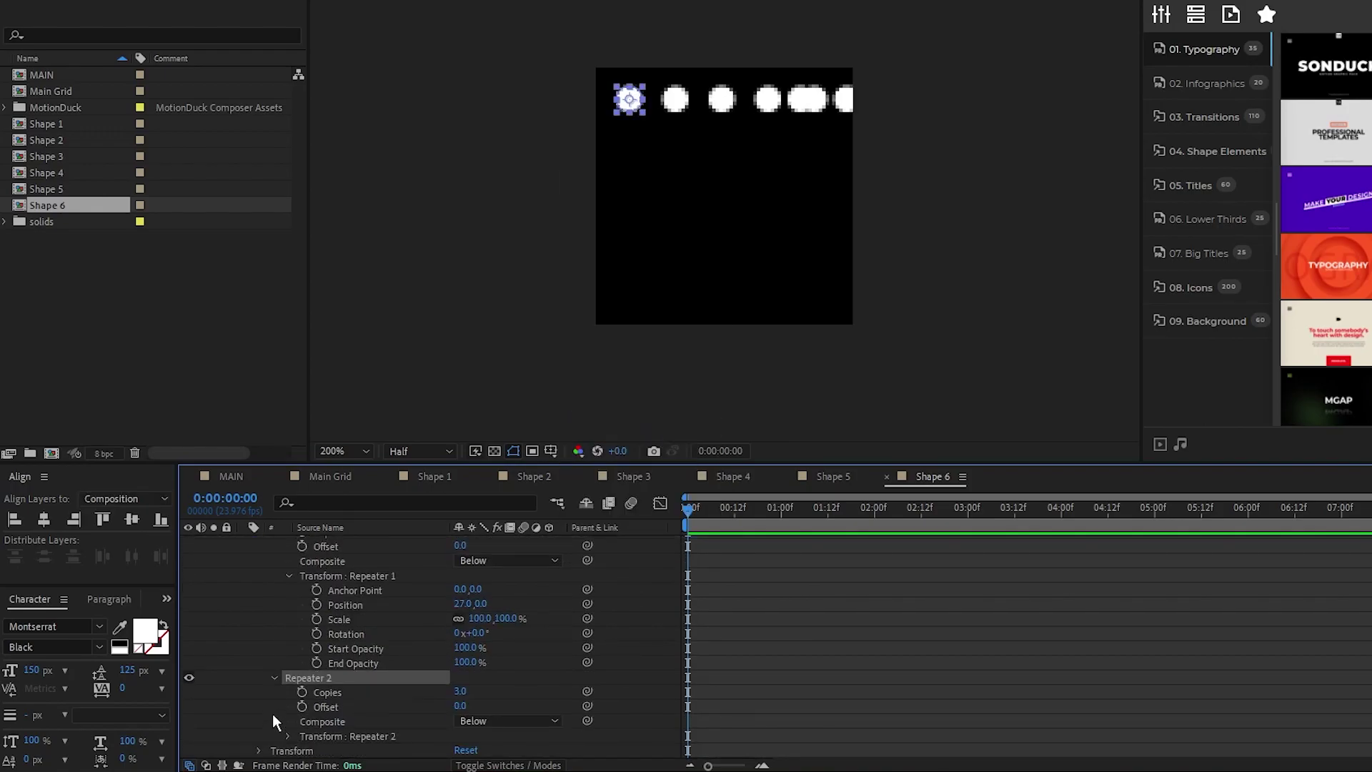
left_click(465, 692)
type("5")
key("Return")
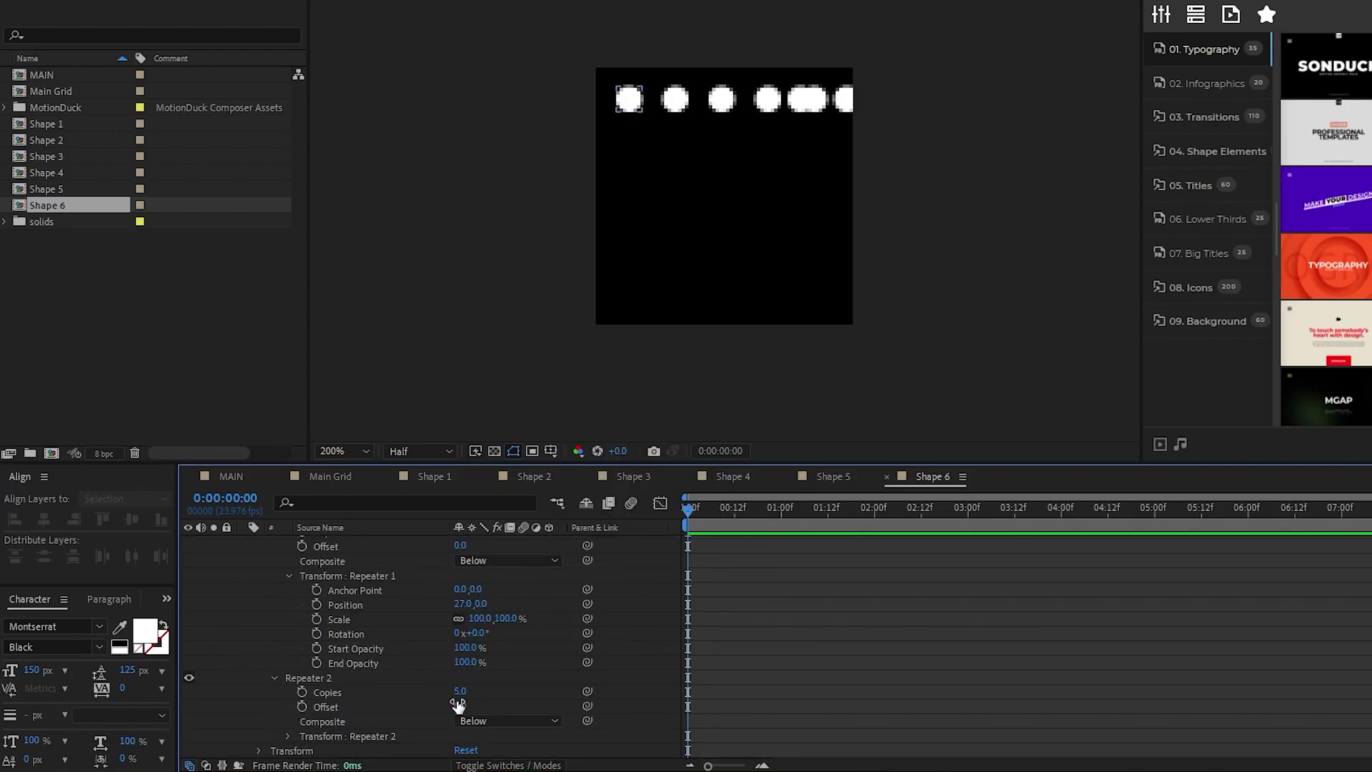
- Offset the second Repeater to 0,27 for a centred 5×5 grid, then duplicate Shape 6 as Shape 7
left_click(289, 736)
scroll(297, 725, "down", 4)
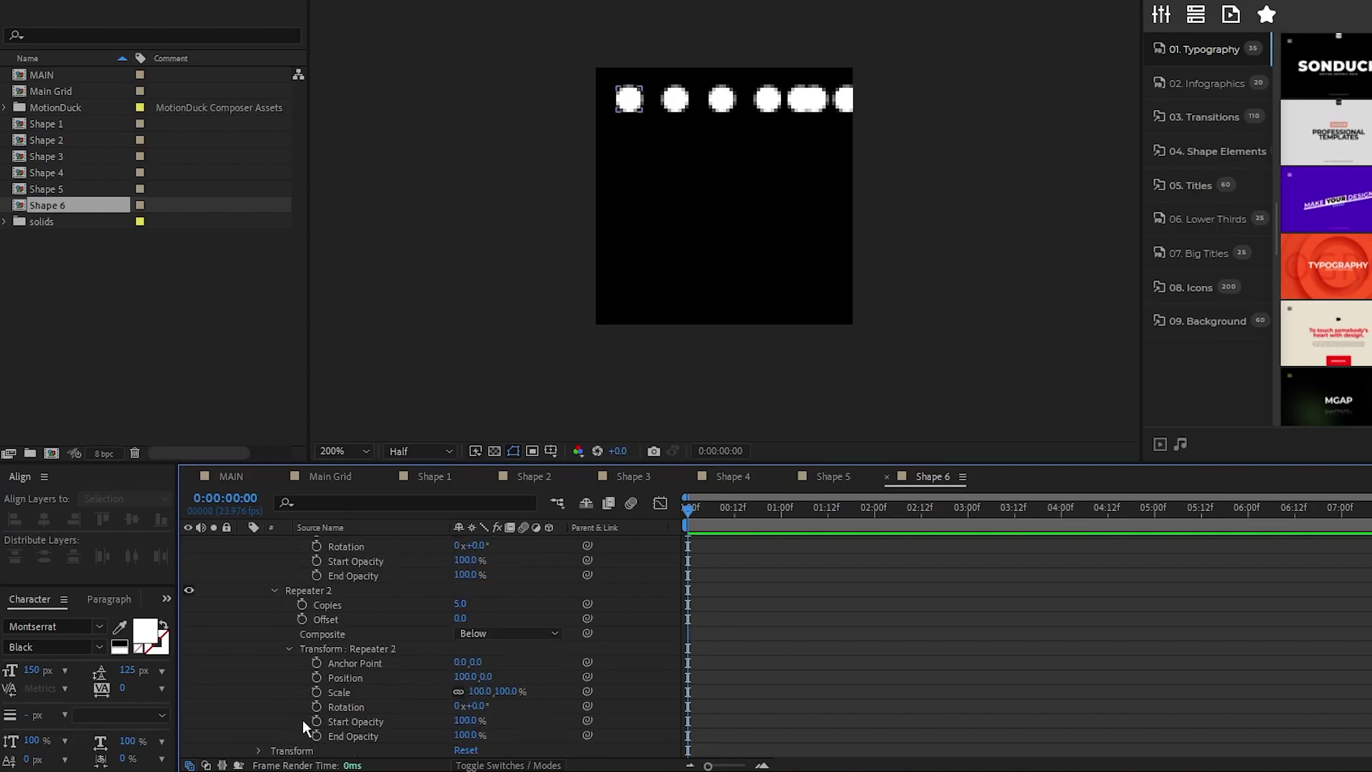
left_click(464, 677)
type("0")
left_click(439, 676)
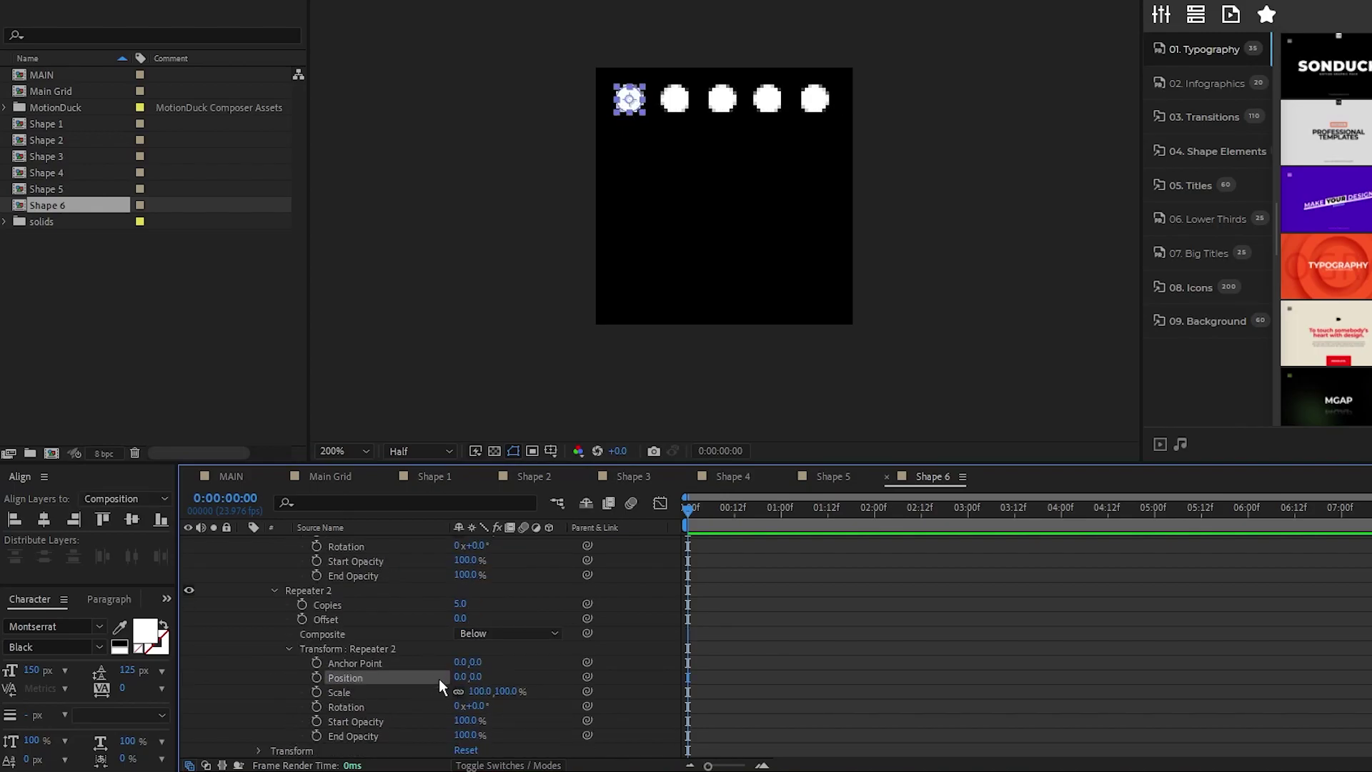
left_click_drag(475, 678, 491, 682)
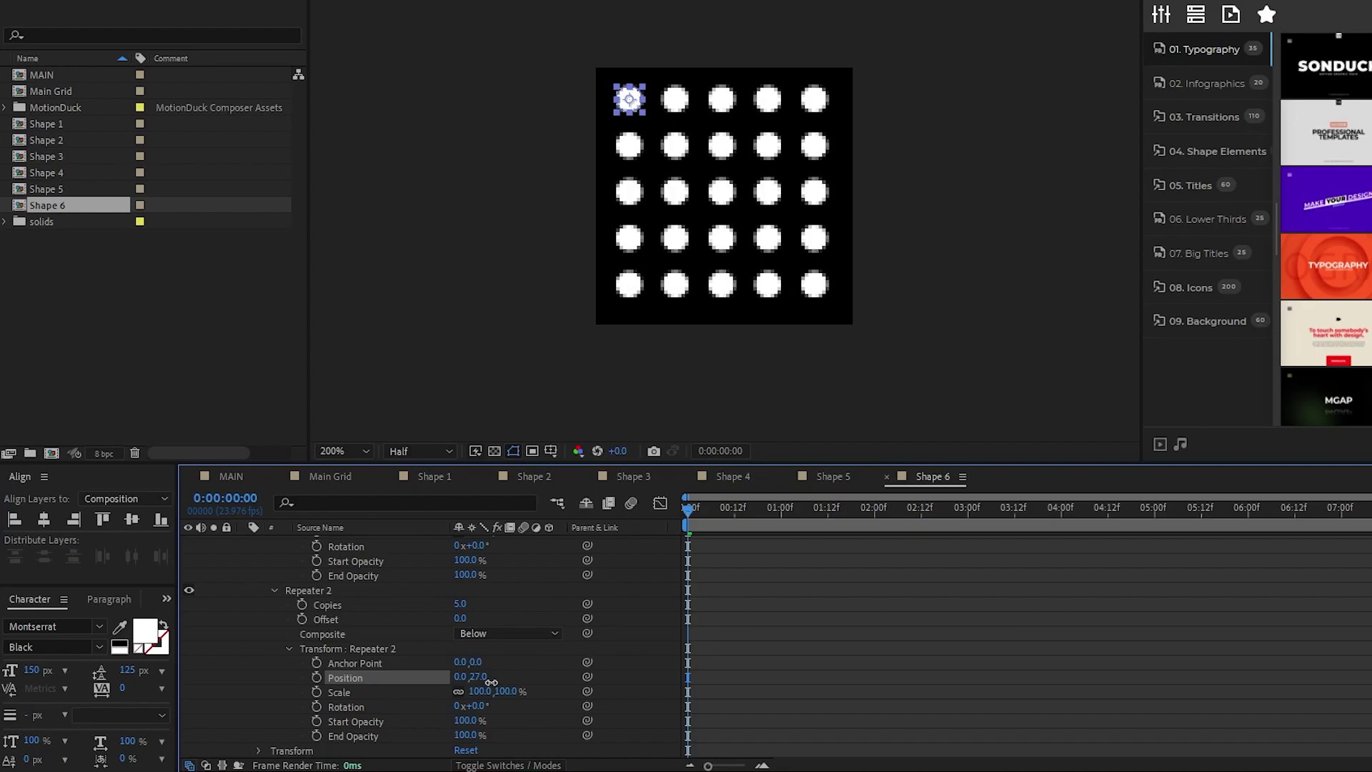
left_click(518, 668)
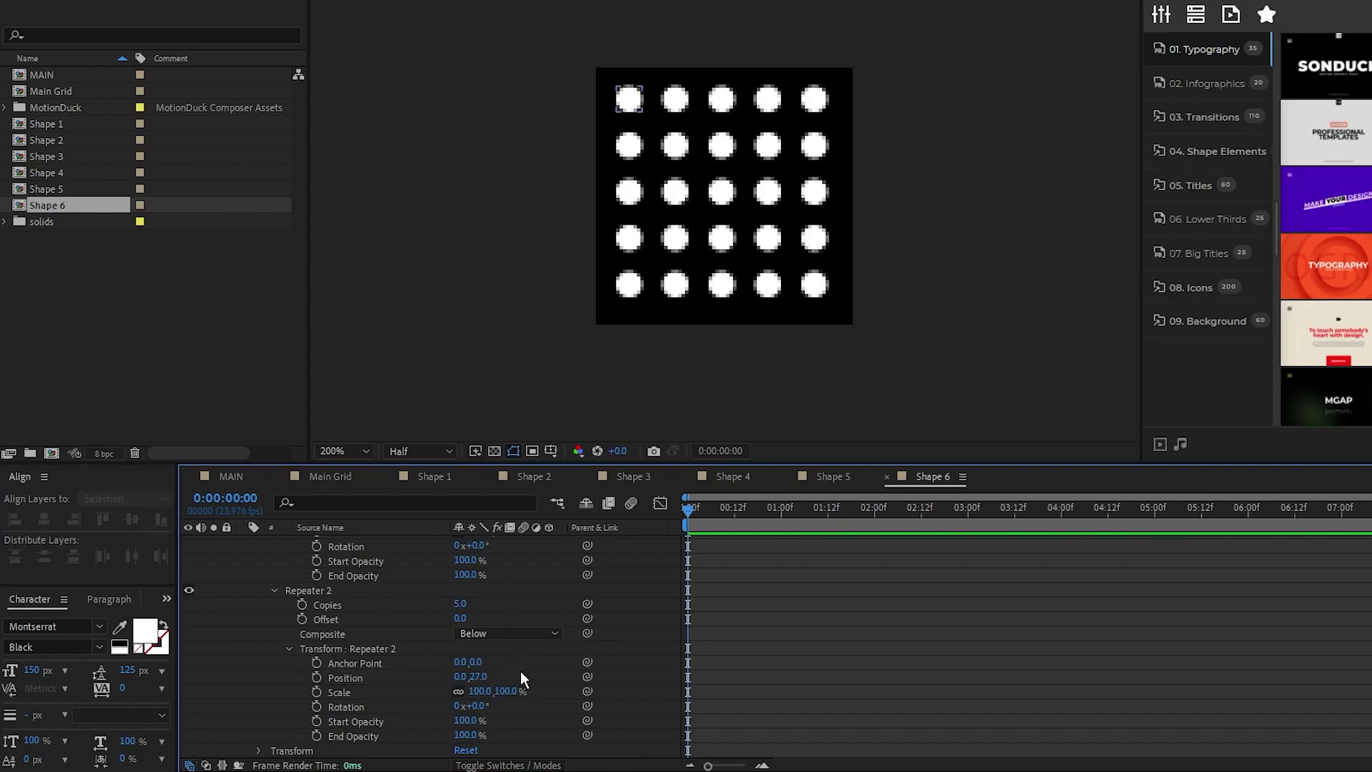
left_click_drag(634, 106, 637, 111)
left_click(914, 72)
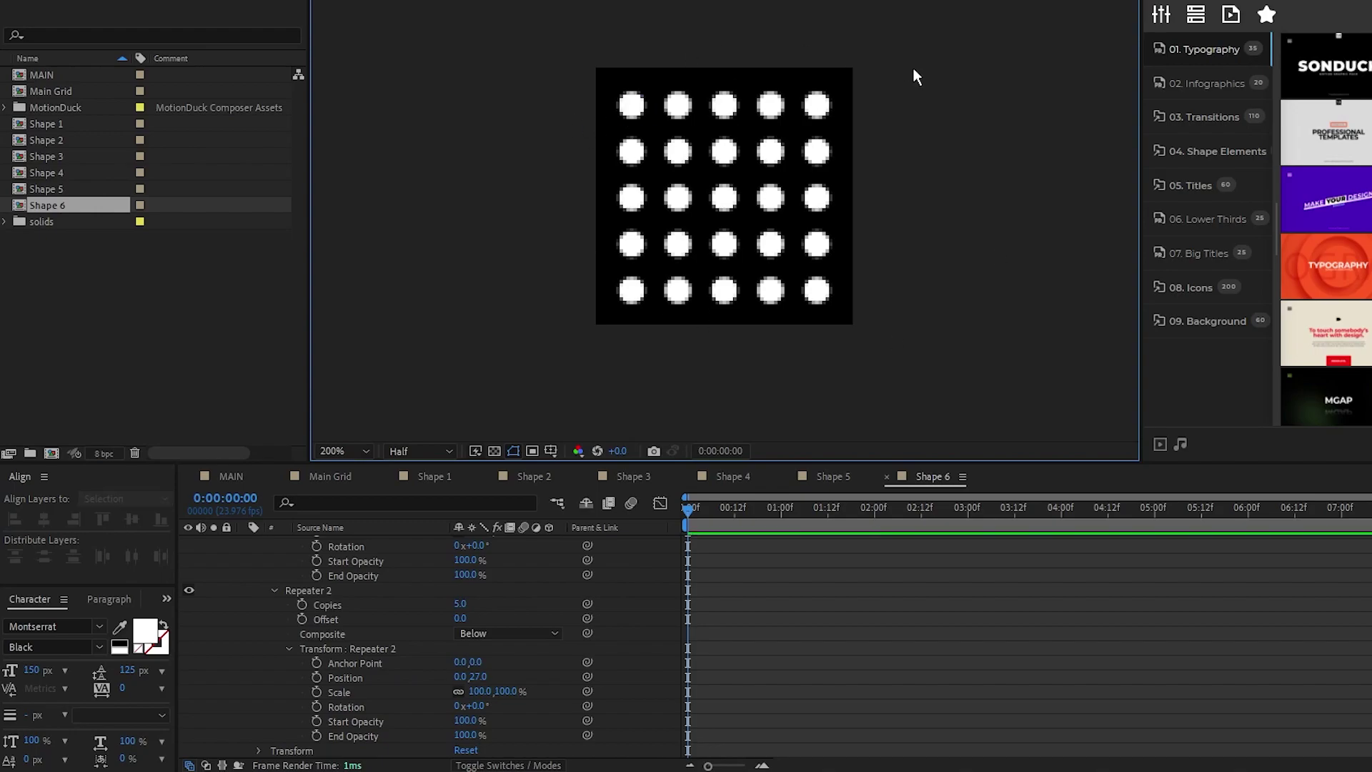
left_click(61, 203)
key("ctrl+d")
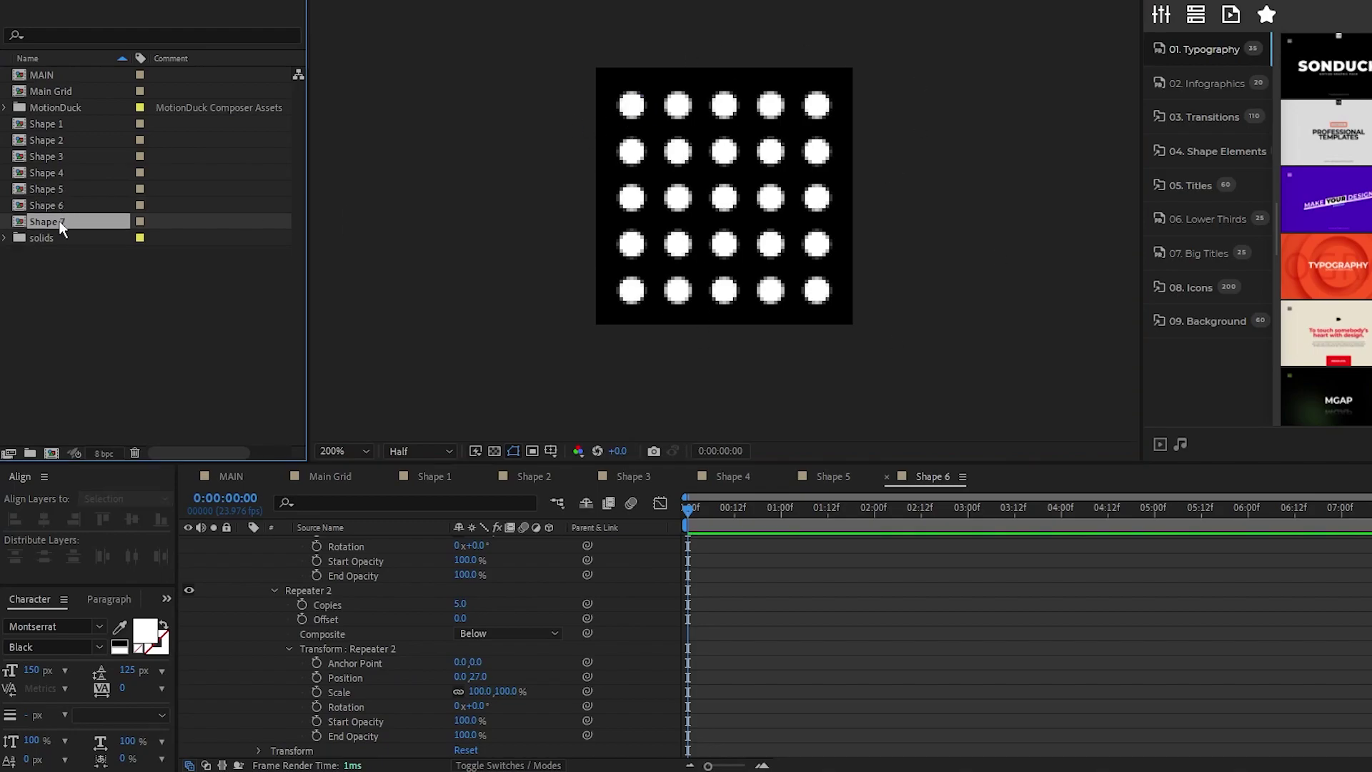
- Replace the dot grid in Shape 7 with a text layer reading 'X'
double_click(58, 221)
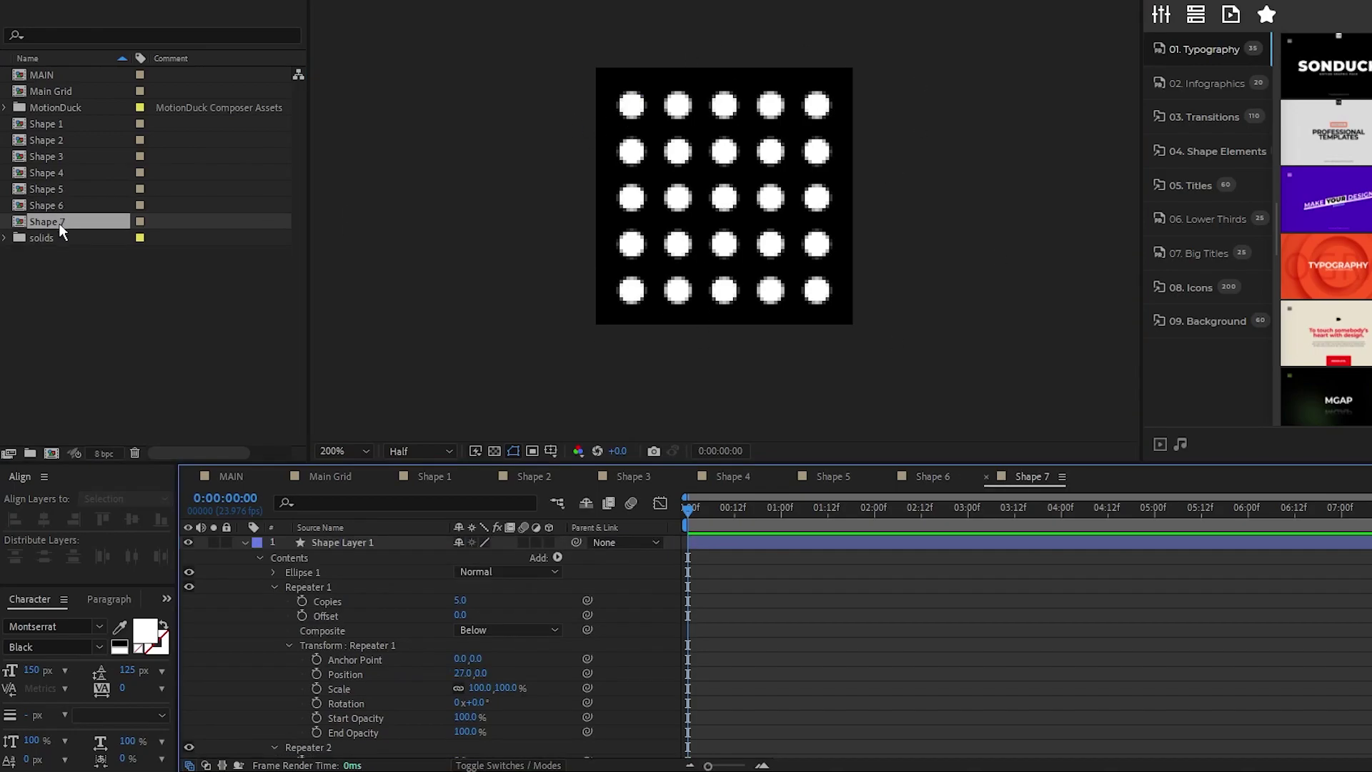
left_click(345, 542)
key("Delete")
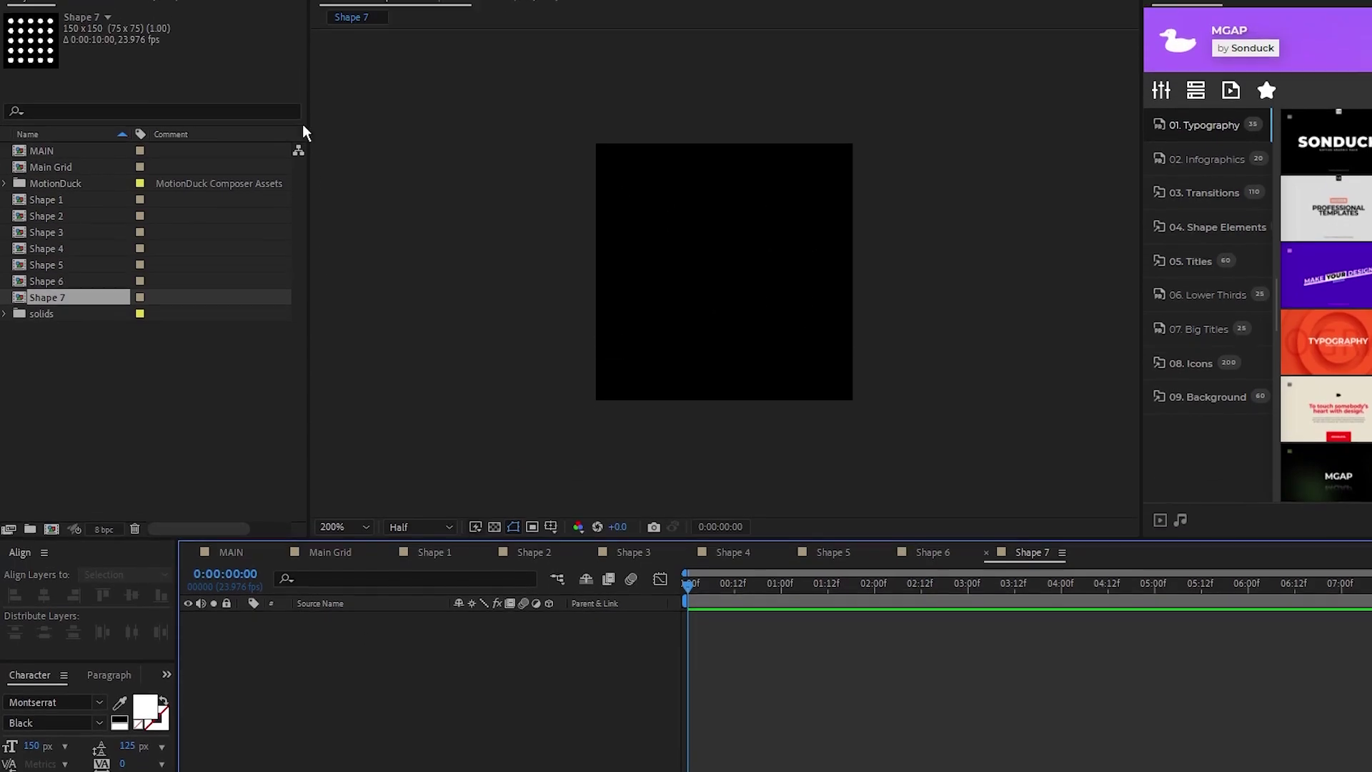
left_click(277, 28)
left_click(681, 361)
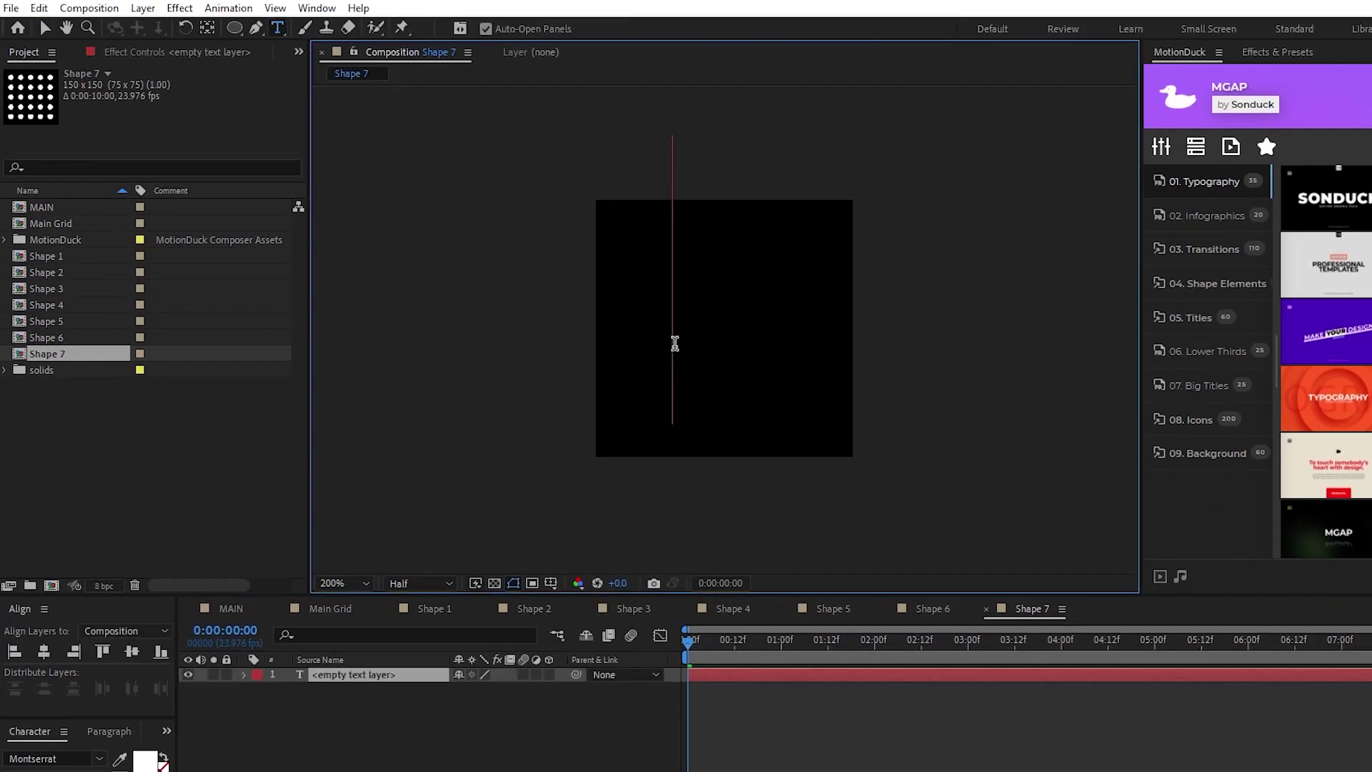
type("X")
left_click(207, 27)
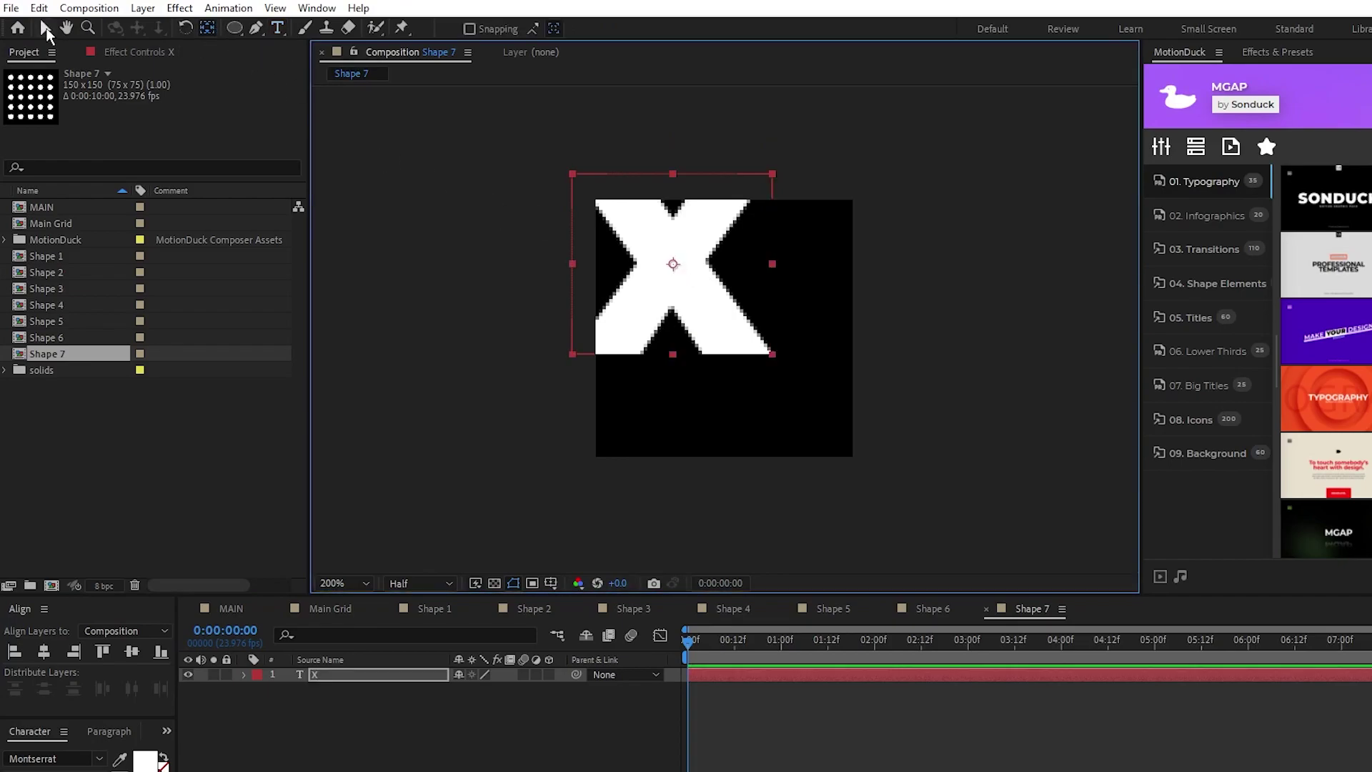
- Centre the X horizontally and vertically and enlarge it to 165 px
left_click(45, 651)
left_click(131, 538)
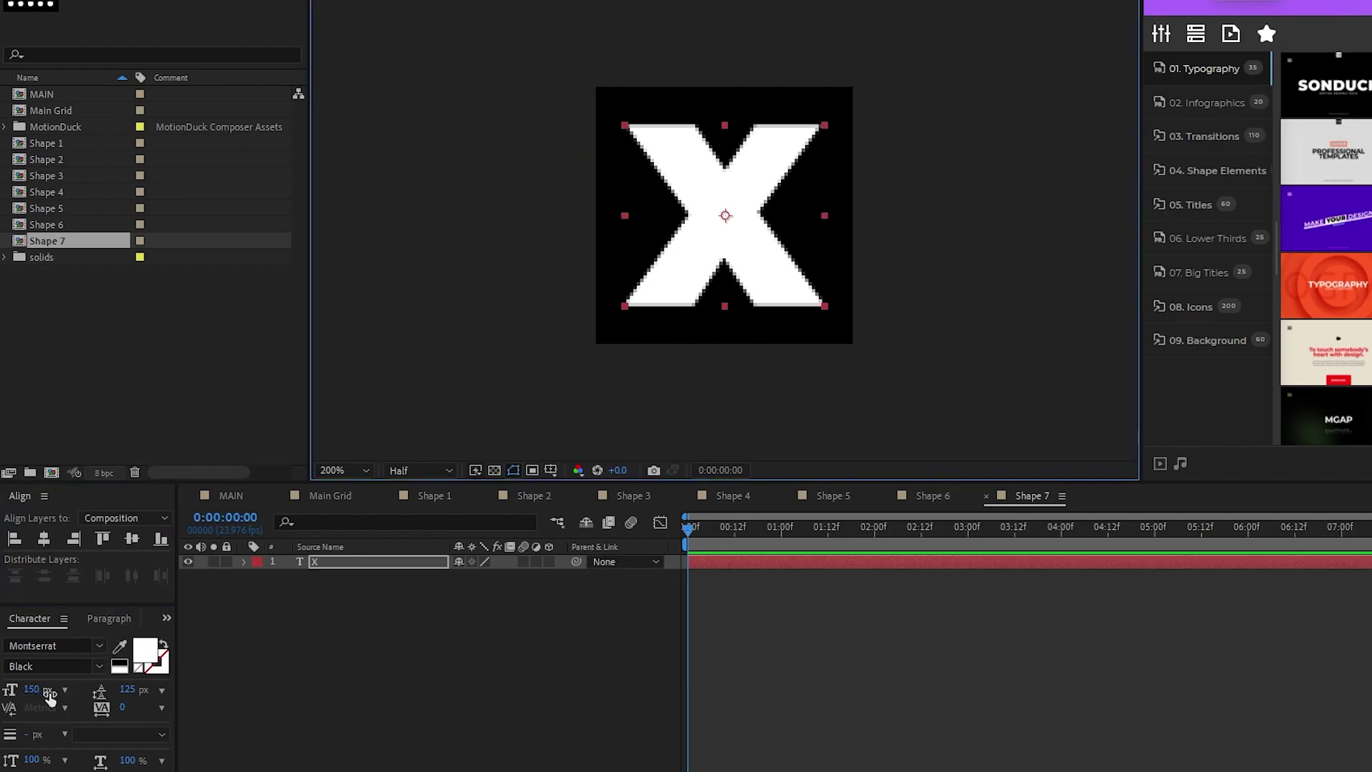
left_click_drag(50, 697, 129, 690)
left_click(346, 625)
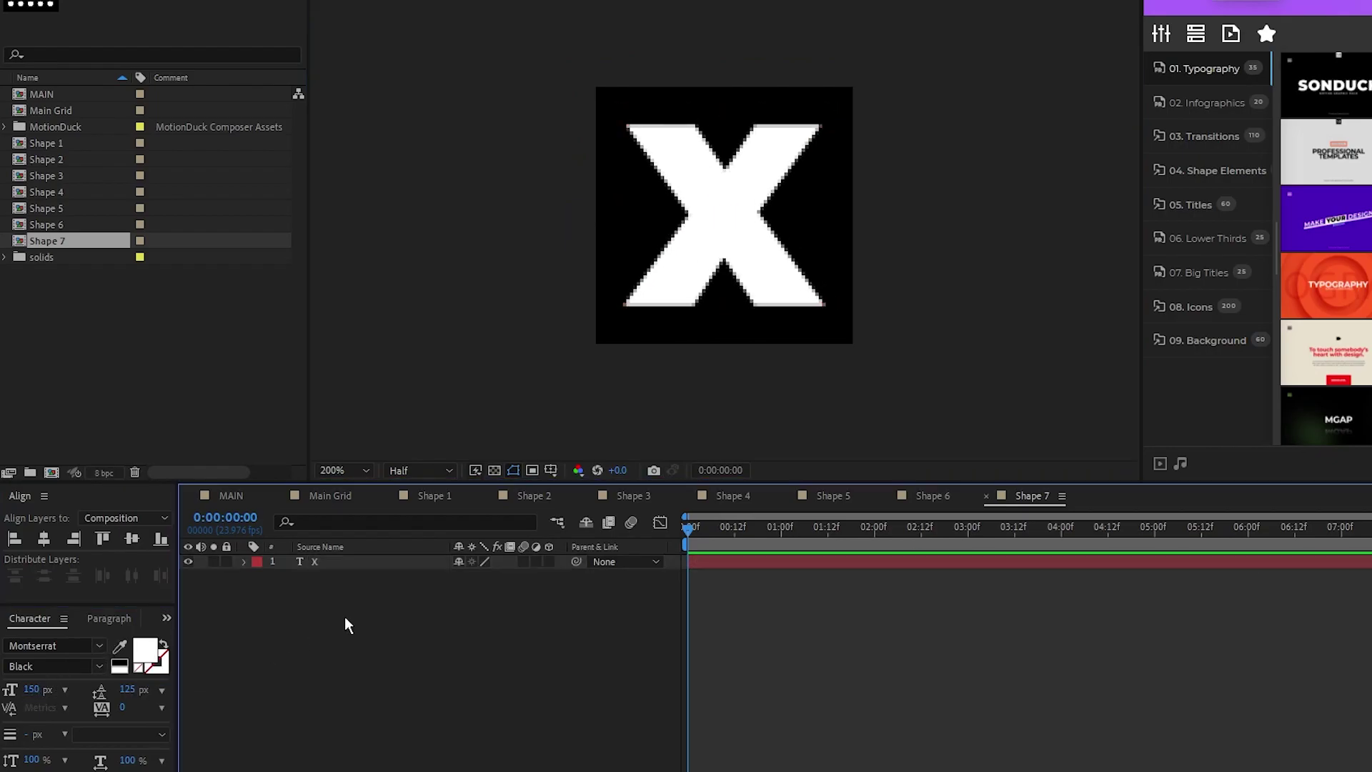
- Bring up the Main Grid composition from the composition tabs
left_click(933, 496)
left_click(833, 496)
left_click(733, 496)
left_click(633, 496)
left_click(534, 496)
left_click(433, 496)
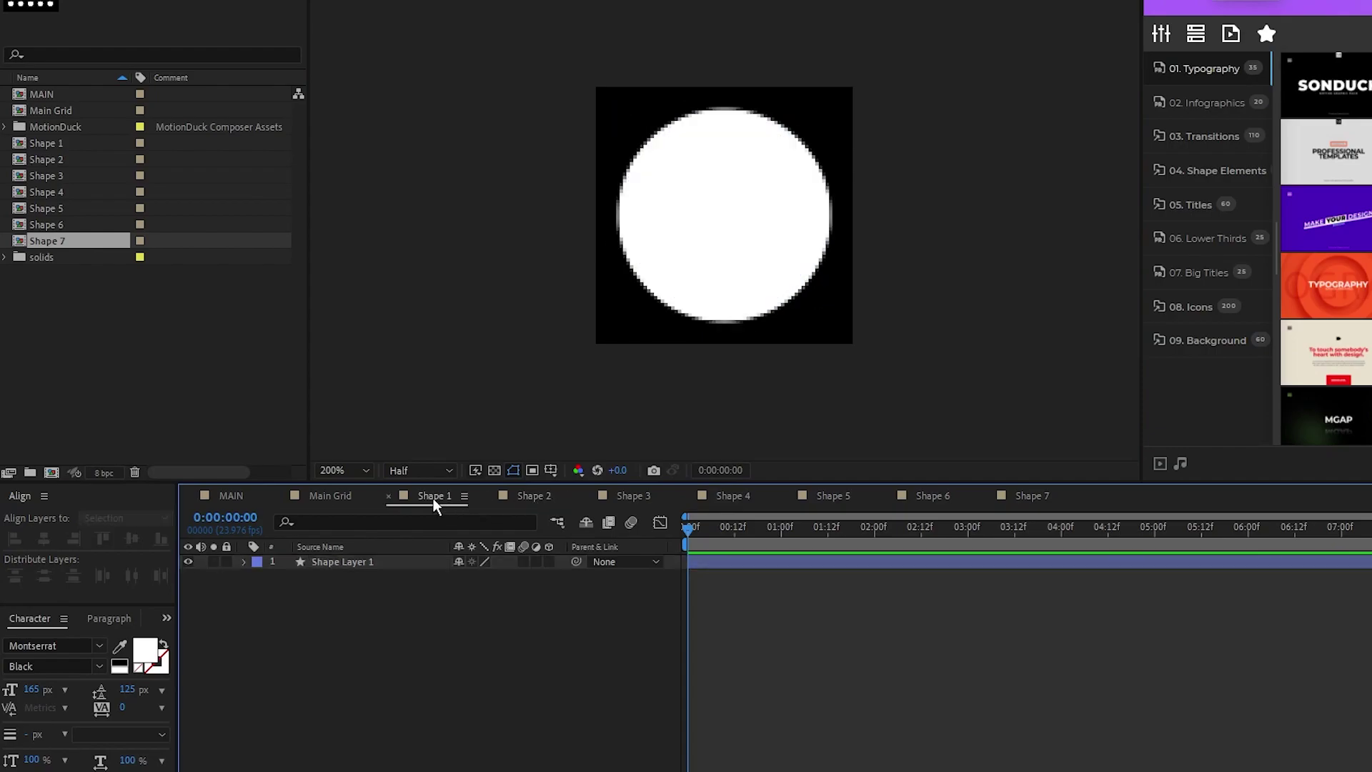
left_click(333, 496)
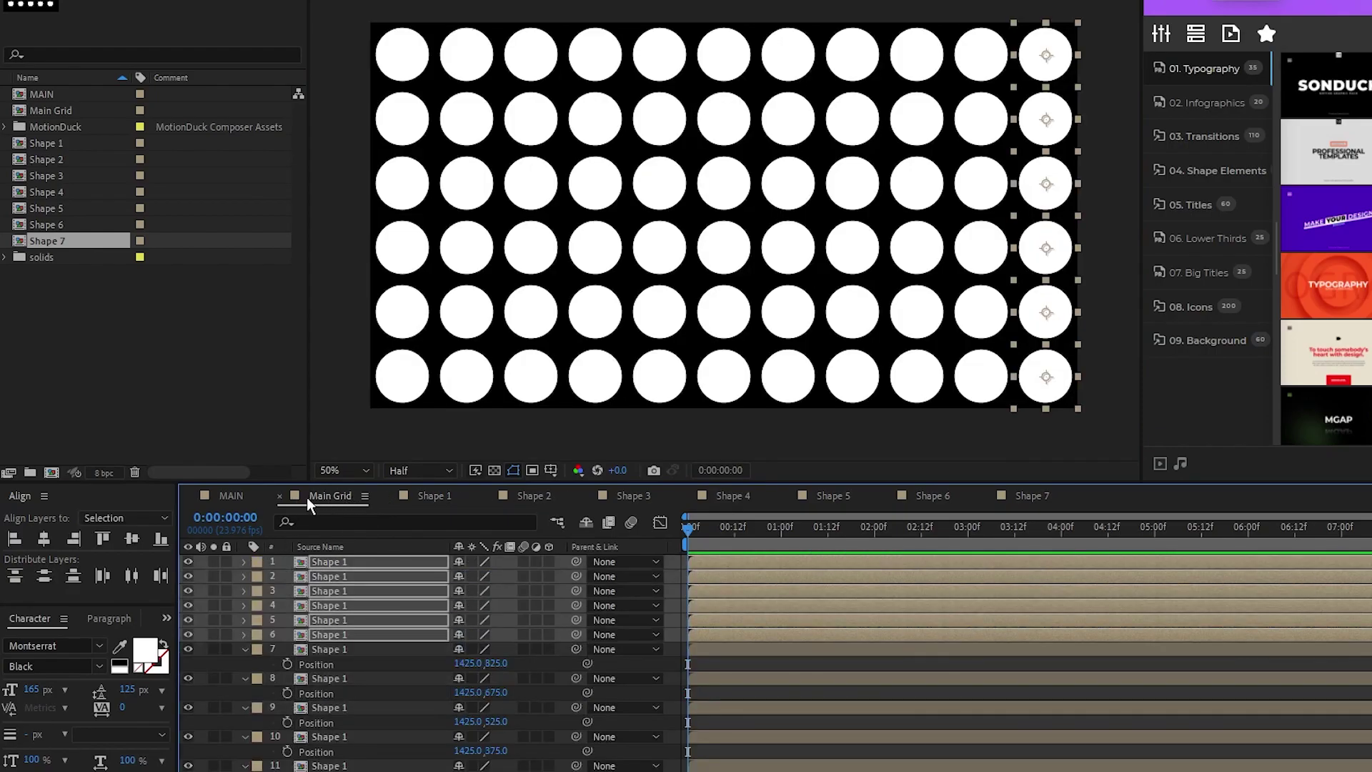
left_click(145, 331)
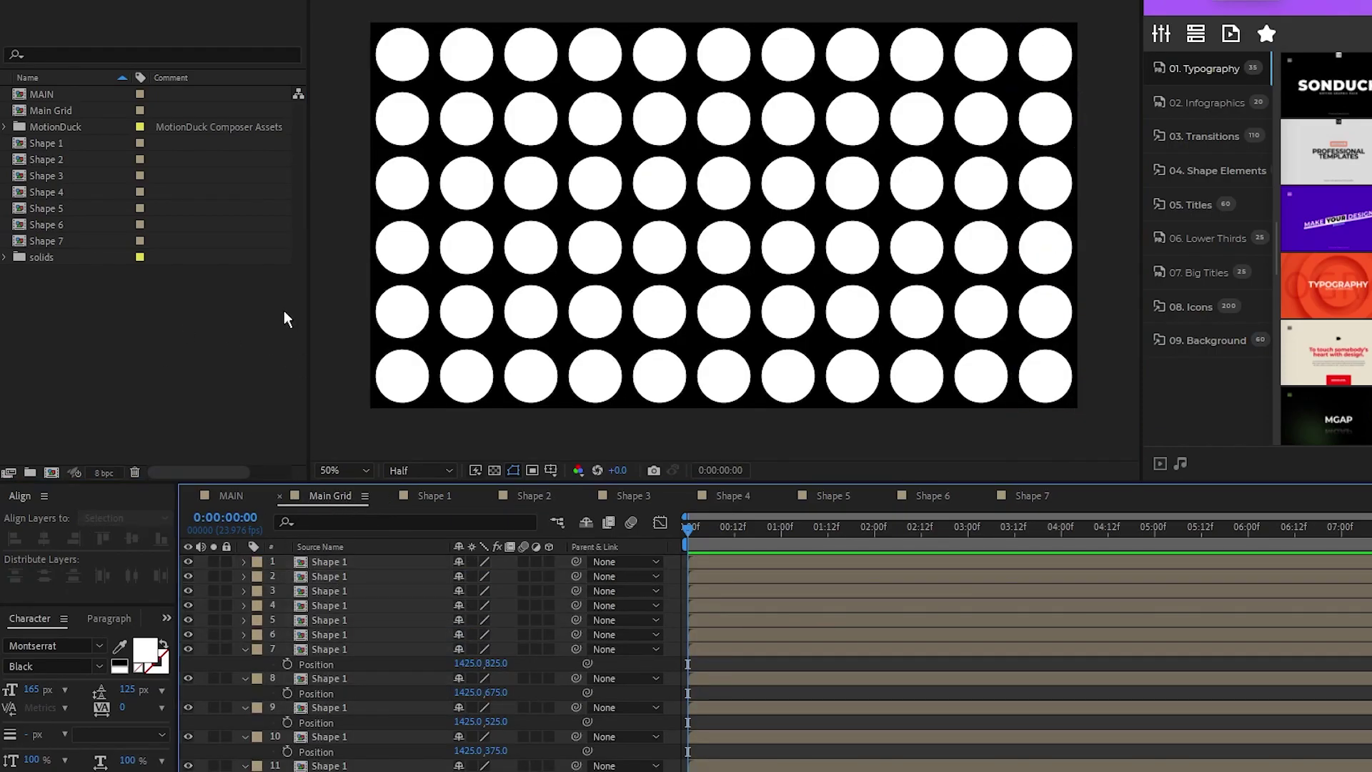
- Drop the Shape 2 ring and other shape comps onto circles in the grid's left and centre
left_click(466, 68)
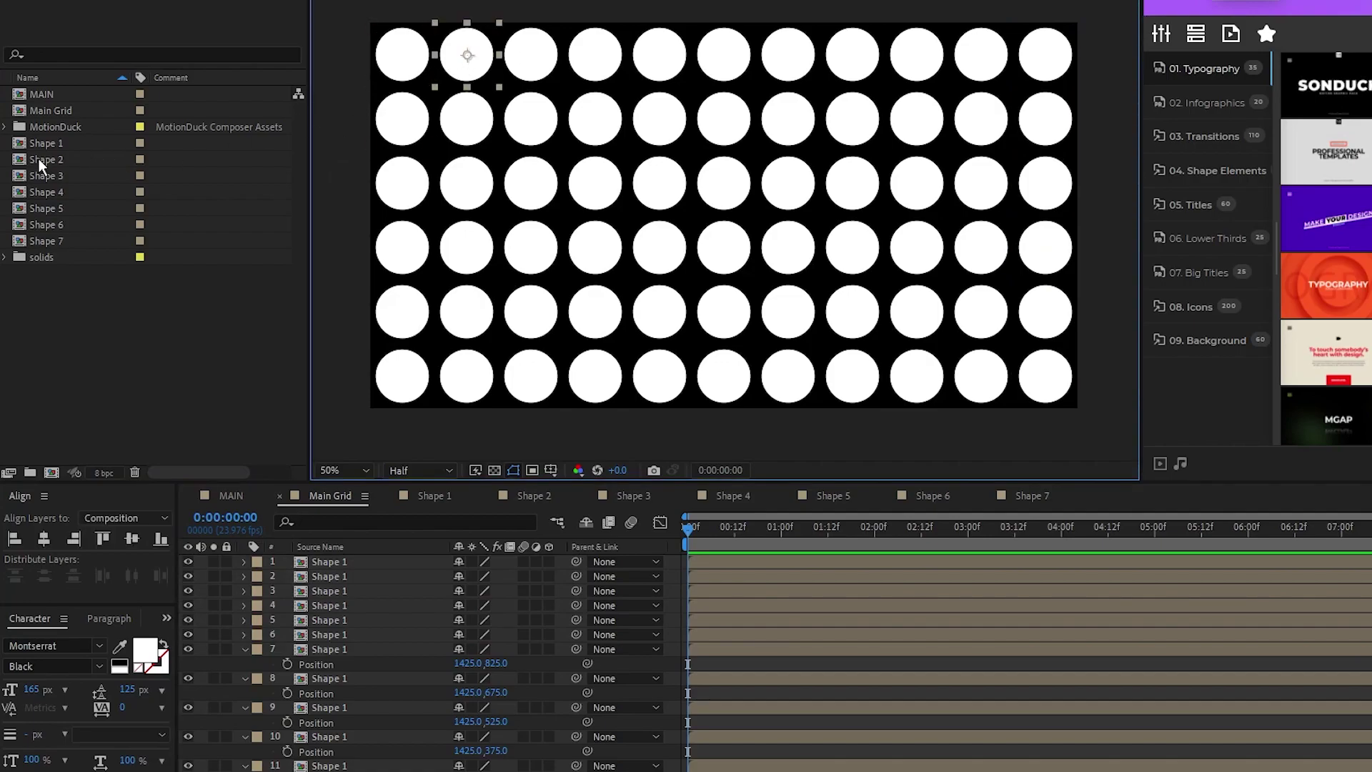
left_click_drag(38, 159, 623, 163)
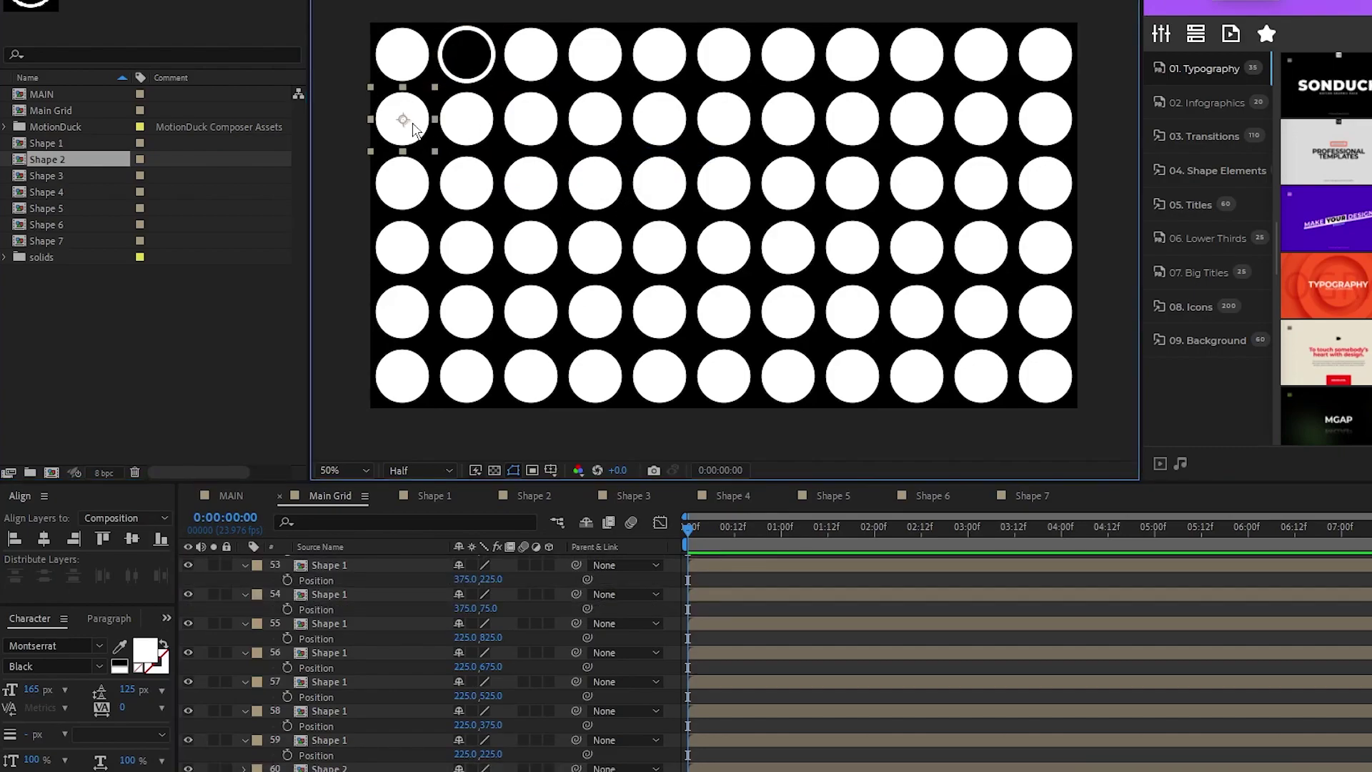
left_click_drag(43, 175, 466, 118)
left_click_drag(45, 208, 595, 118)
left_click_drag(45, 241, 531, 247)
left_click_drag(46, 175, 402, 246)
left_click_drag(46, 159, 466, 311)
left_click_drag(45, 192, 531, 311)
left_click_drag(46, 208, 596, 375)
left_click_drag(46, 240, 466, 375)
left_click_drag(43, 160, 660, 182)
left_click_drag(43, 175, 660, 54)
- Drop more shape comps onto the remaining circles, mostly on the grid's right side
left_click_drag(43, 208, 724, 183)
left_click_drag(43, 240, 788, 246)
left_click_drag(42, 159, 788, 376)
left_click_drag(46, 241, 852, 53)
left_click_drag(45, 208, 917, 246)
left_click_drag(46, 192, 853, 311)
left_click_drag(46, 241, 917, 375)
left_click(981, 53)
left_click_drag(46, 241, 981, 53)
left_click_drag(46, 159, 981, 182)
left_click_drag(46, 241, 1045, 246)
left_click_drag(45, 192, 981, 310)
left_click_drag(45, 224, 531, 53)
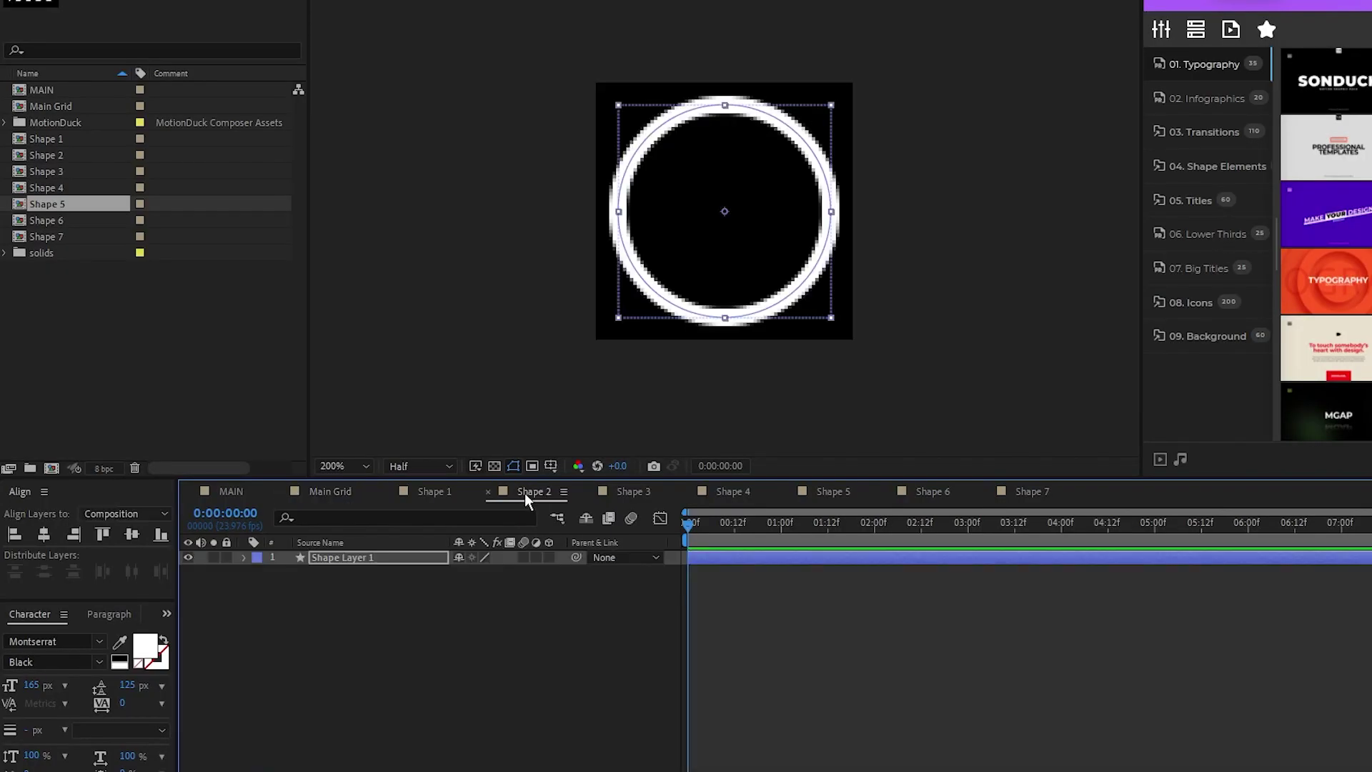
- Keyframe the ring's Stroke Width, thinning it to 5 at frame 10
left_click(241, 557)
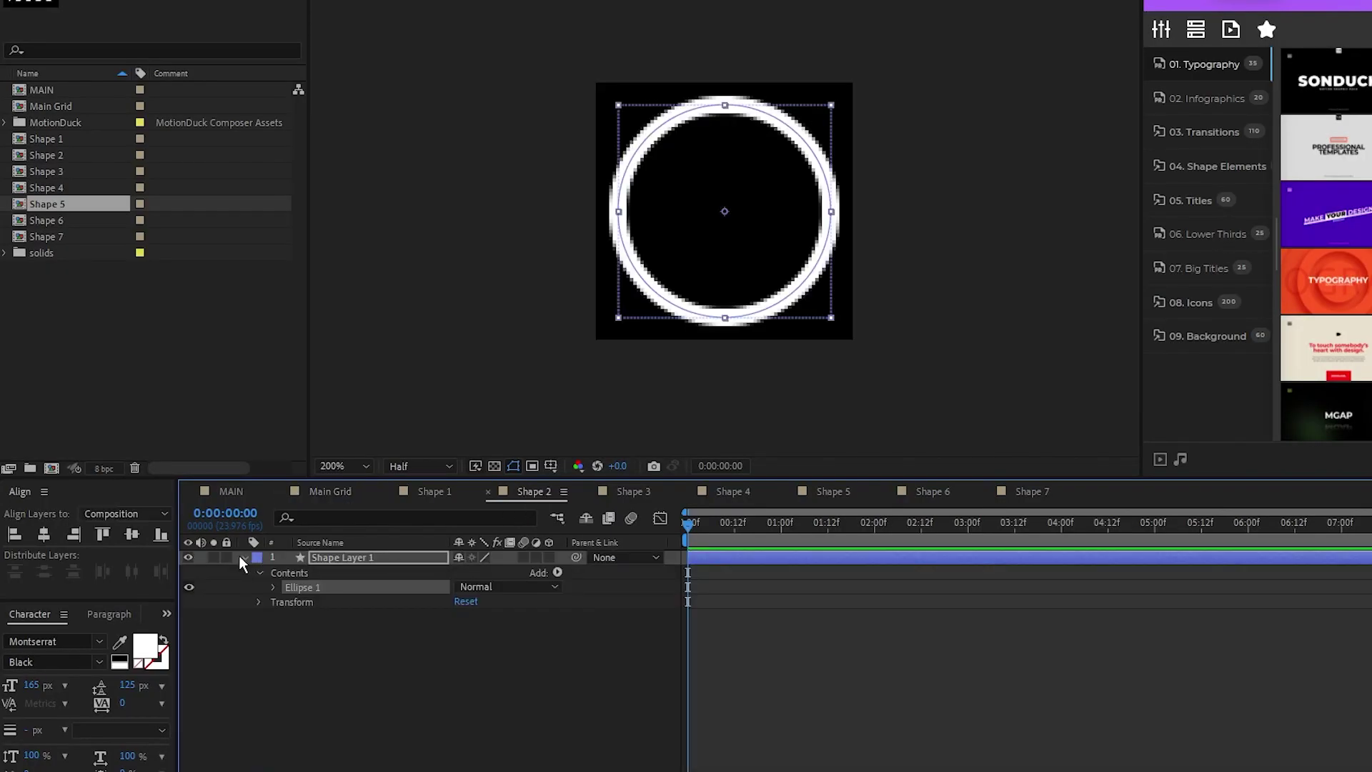
left_click(271, 588)
left_click(288, 616)
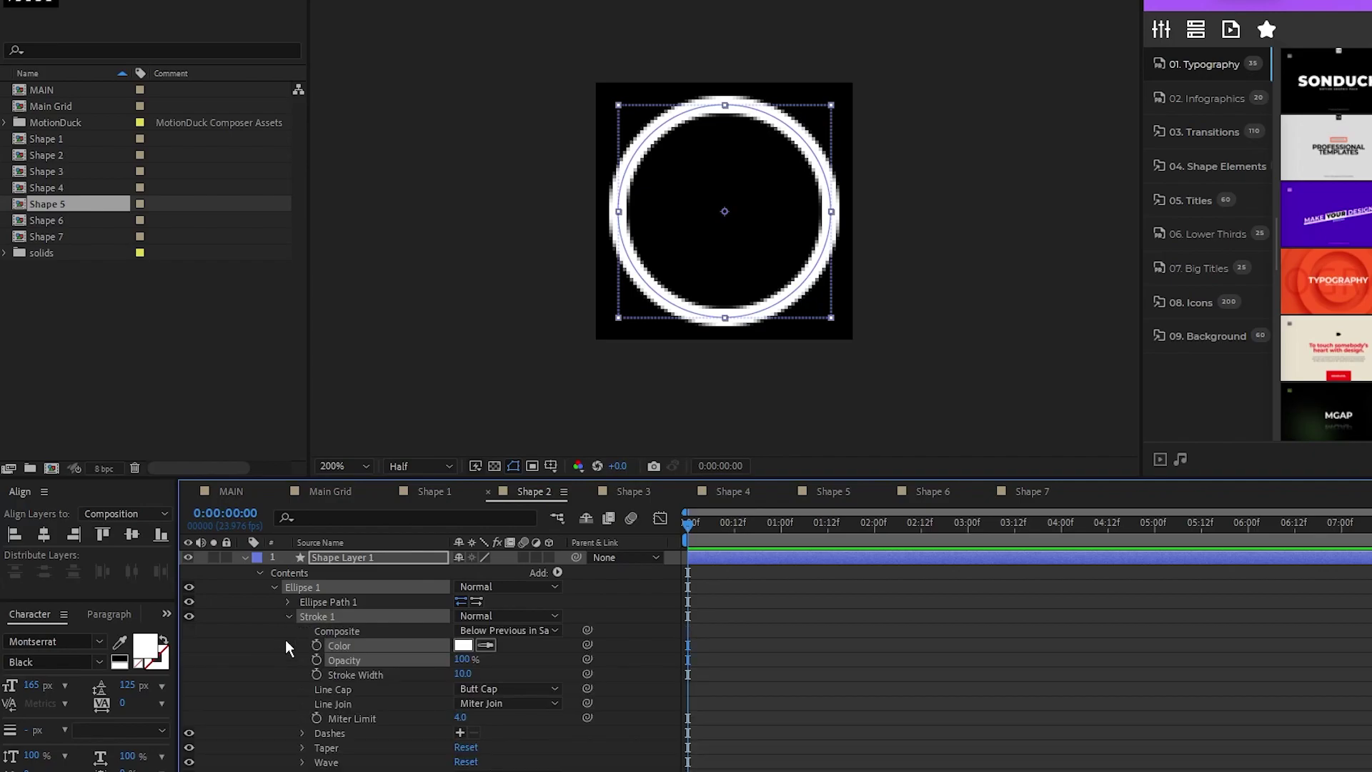
left_click(315, 674)
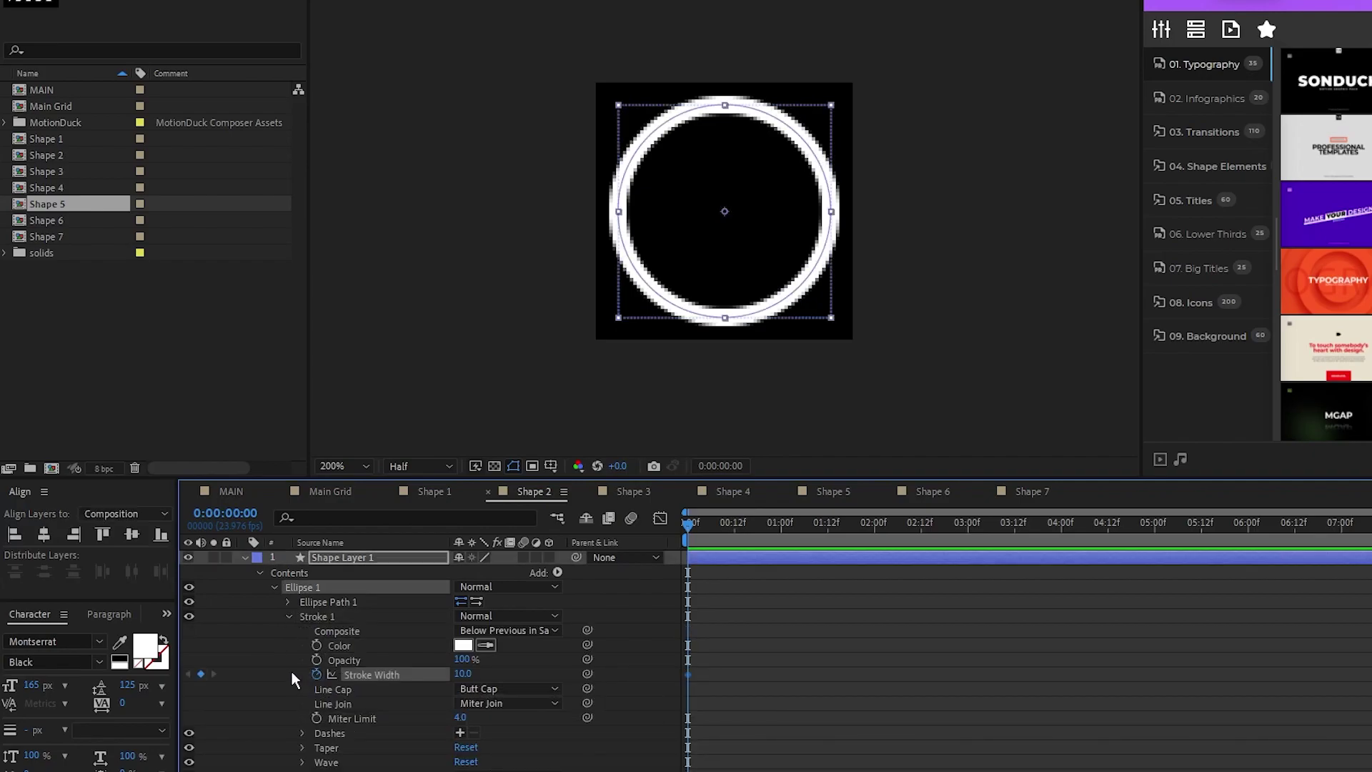
key("shift+Page_Down")
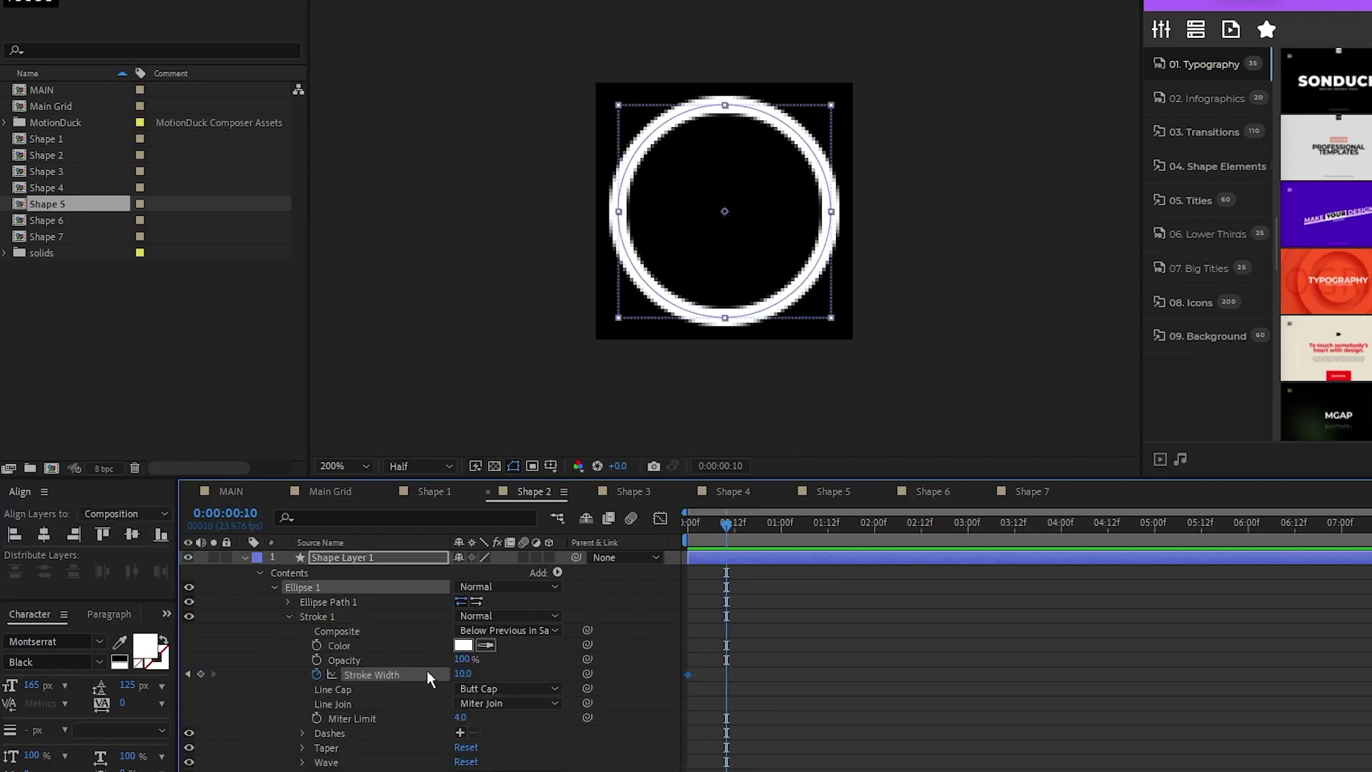
left_click_drag(471, 677, 492, 676)
key("equal")
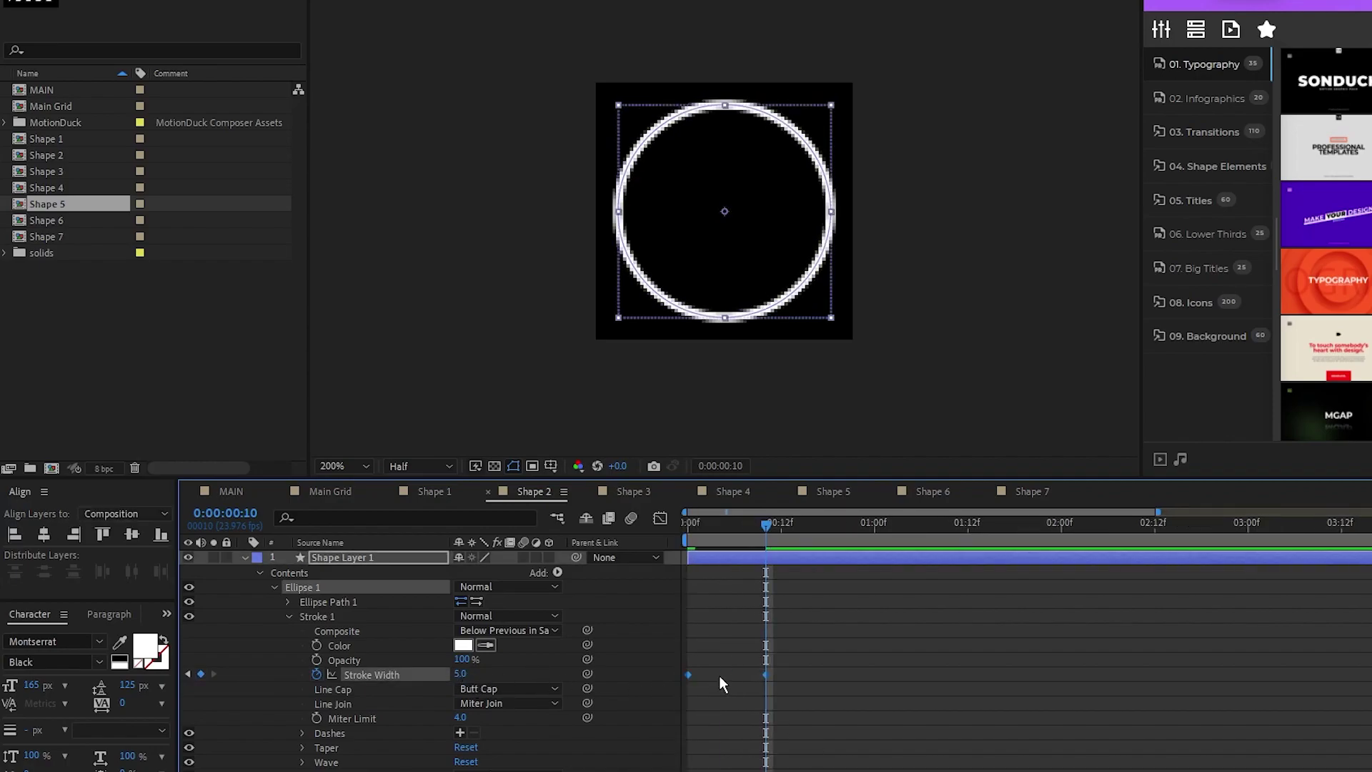
left_click(719, 677)
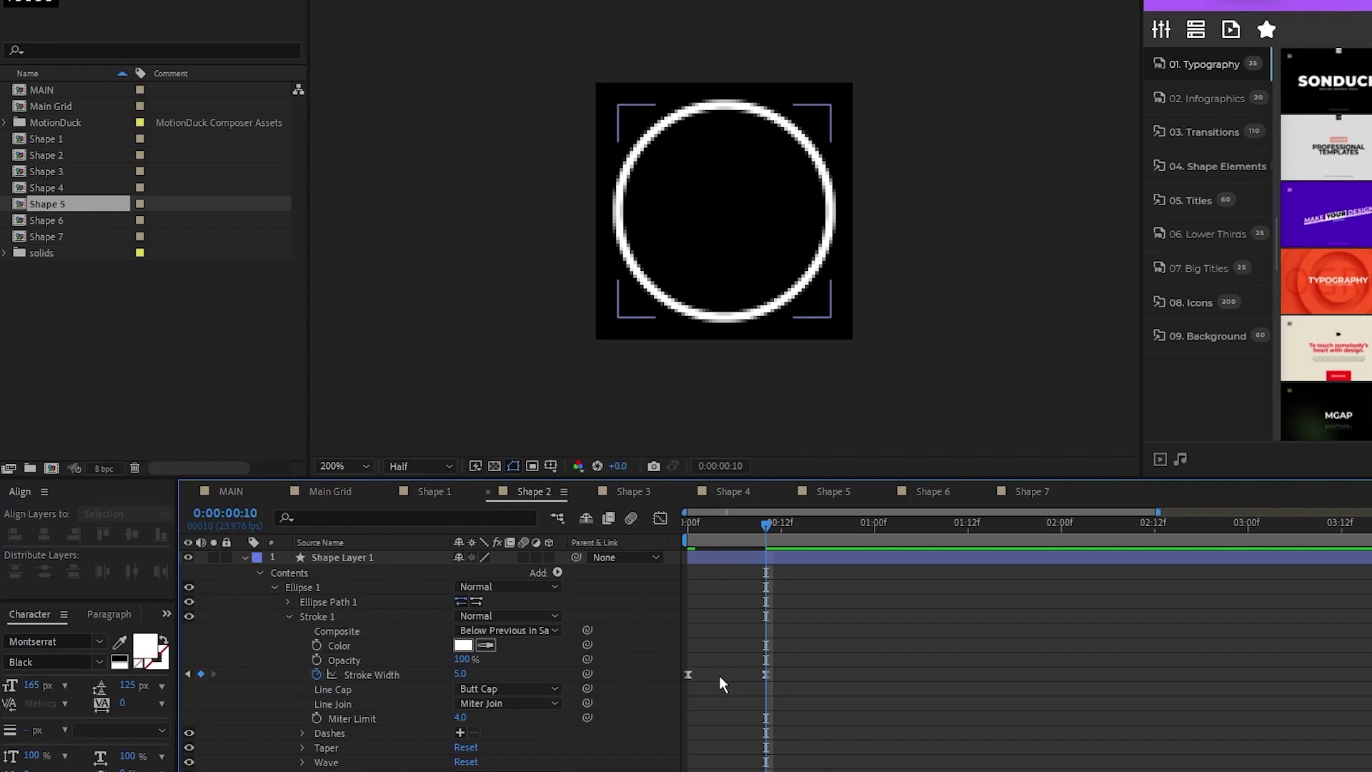
- Add a loopOut("pingpong") expression to Stroke Width and preview the loop
left_click(318, 673, "alt")
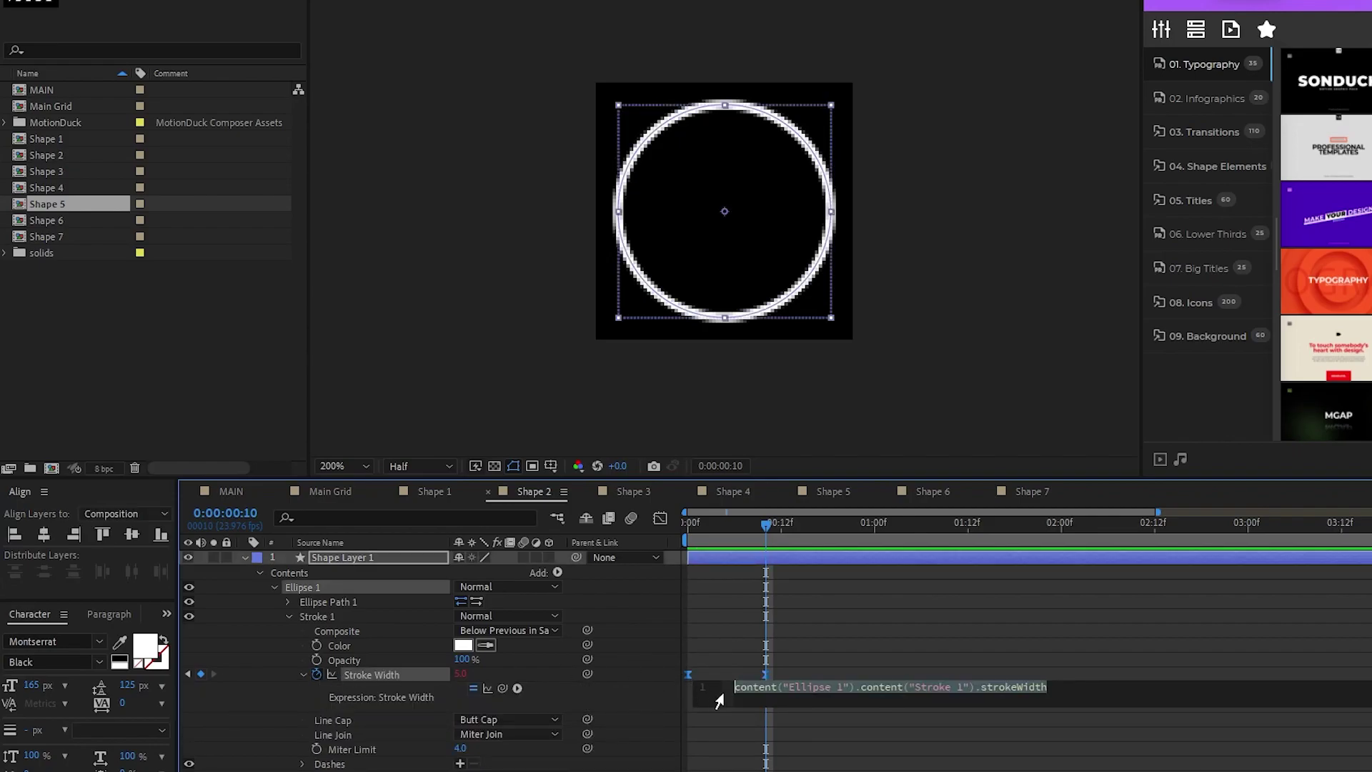
type("loopOut(")
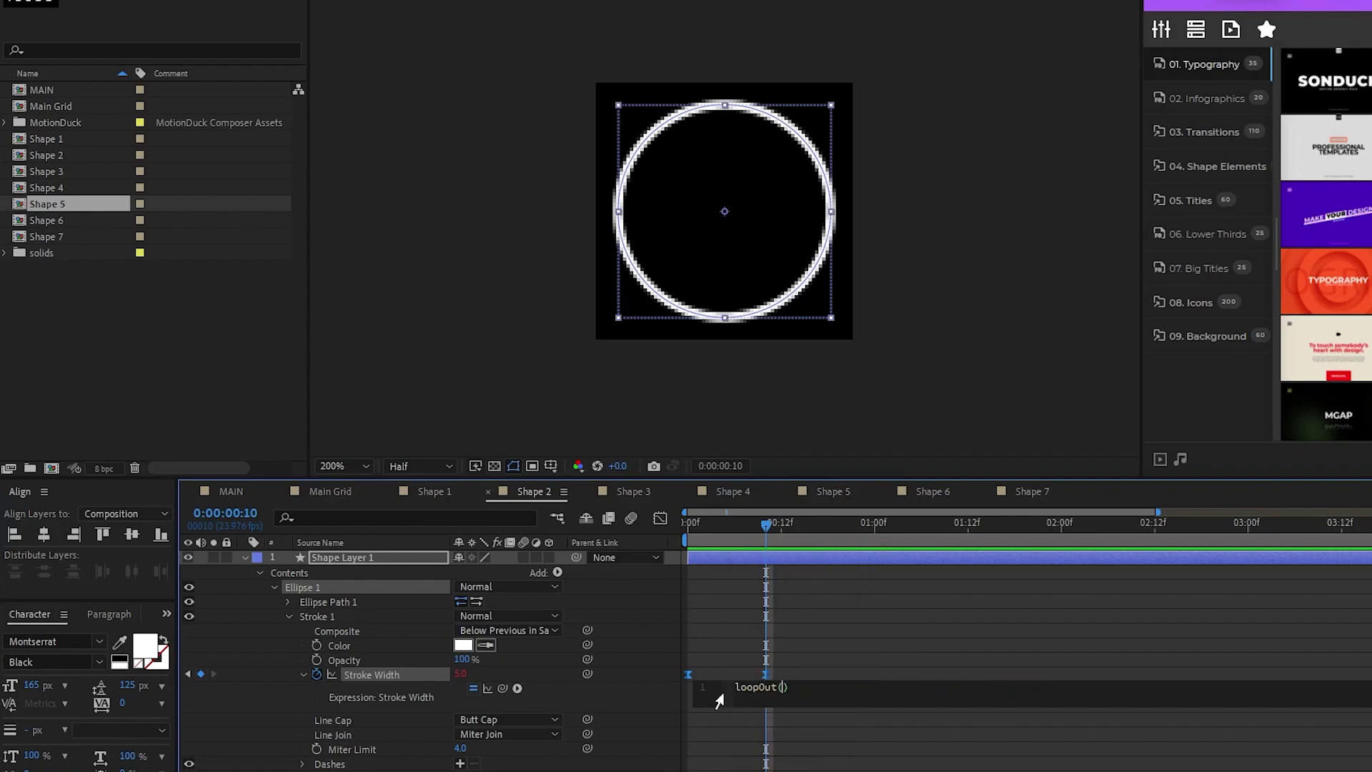
type("\"")
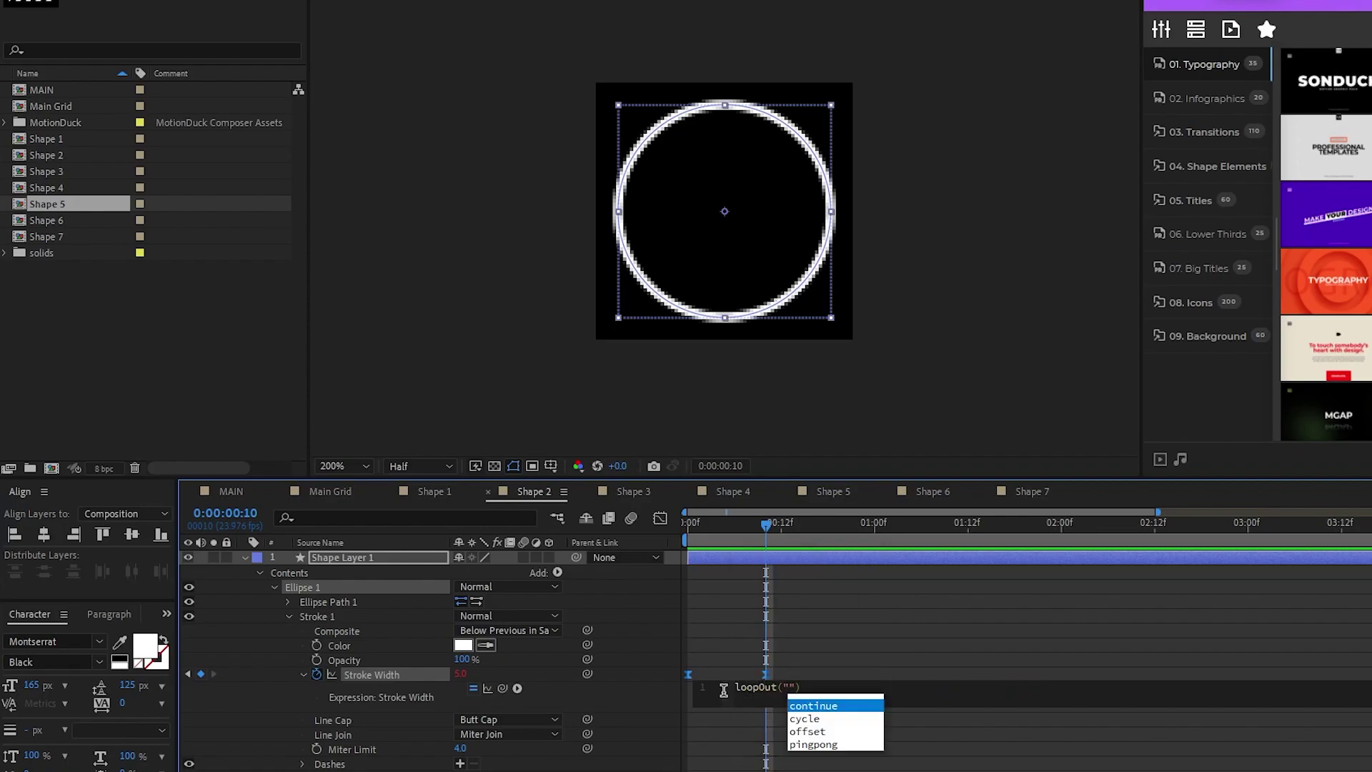
type("pingpong")
key("Return")
left_click_drag(688, 529, 671, 563)
- Duplicate the Shape 3 square layer and give the copy a solid white fill
left_click(244, 558)
left_click(472, 623)
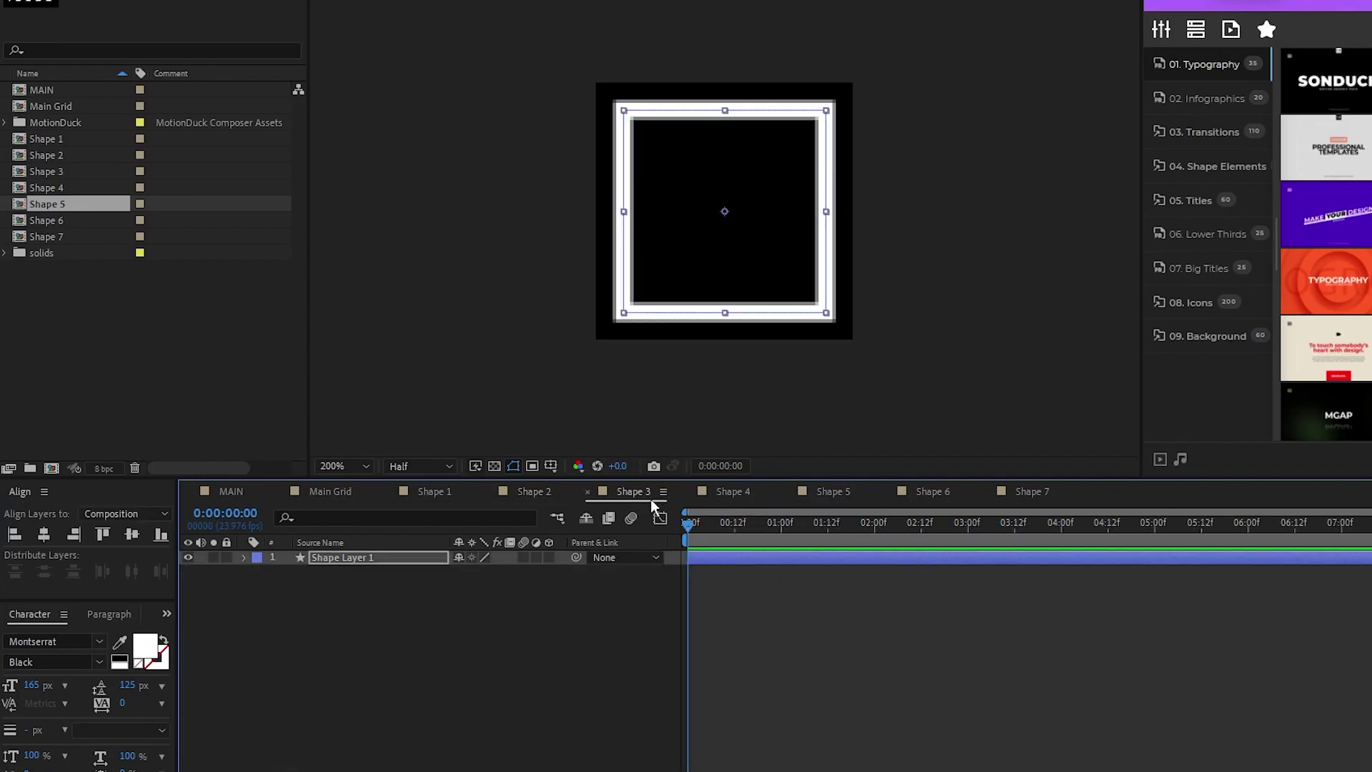
key("ctrl+d")
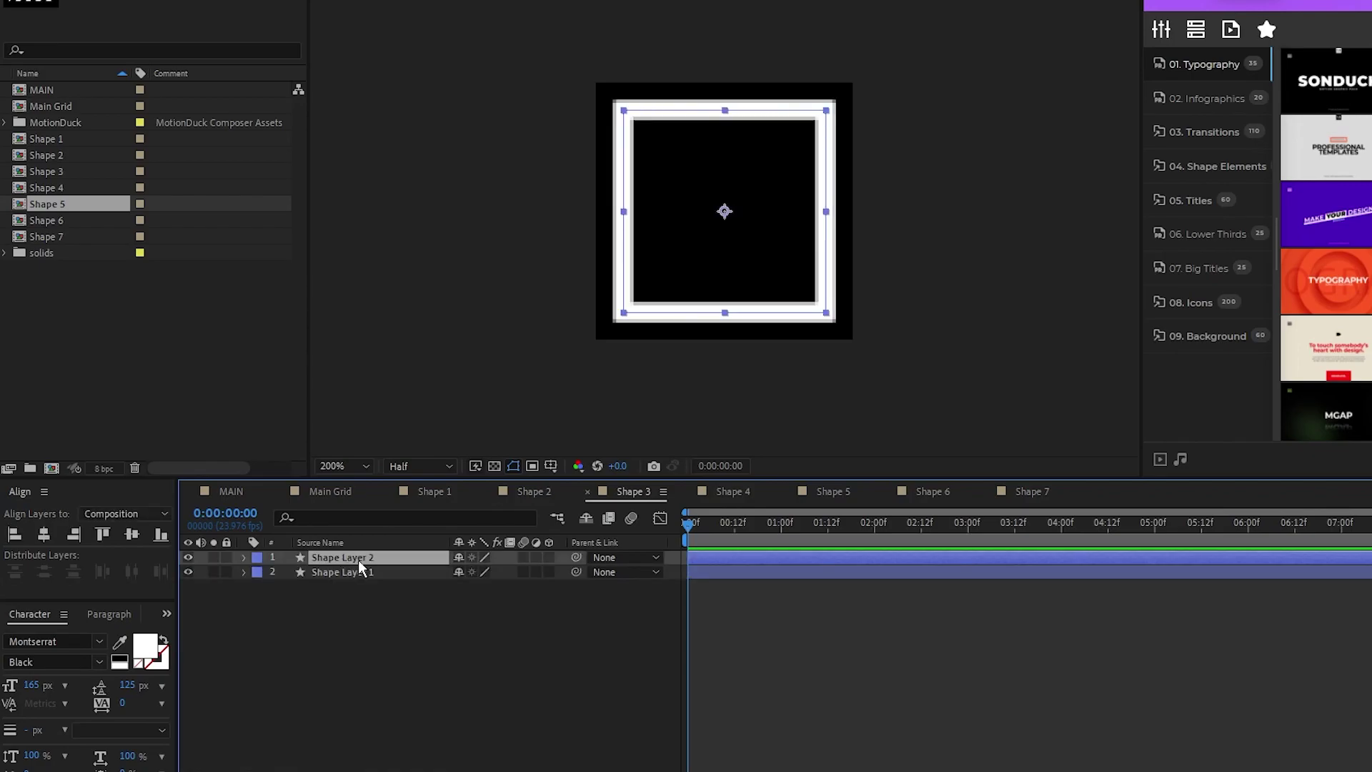
left_click(649, 28)
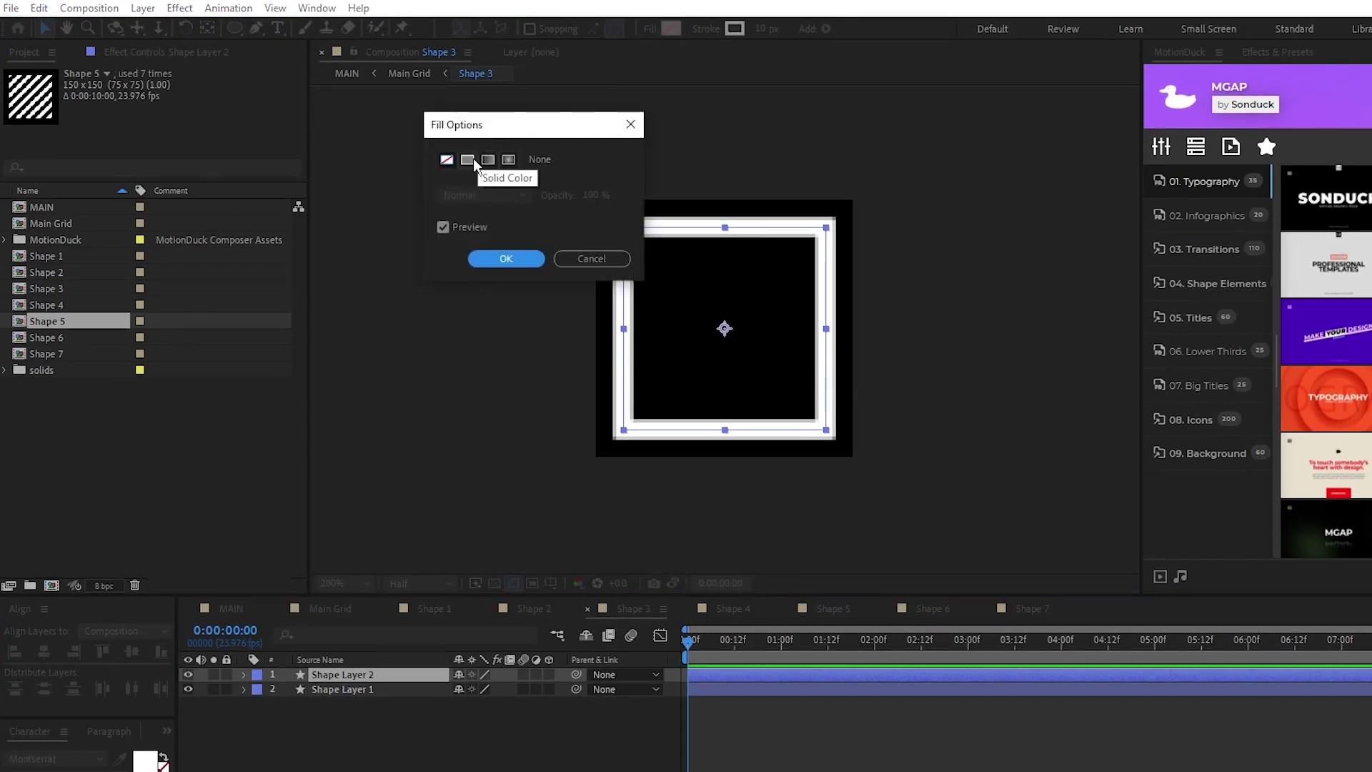
left_click(473, 159)
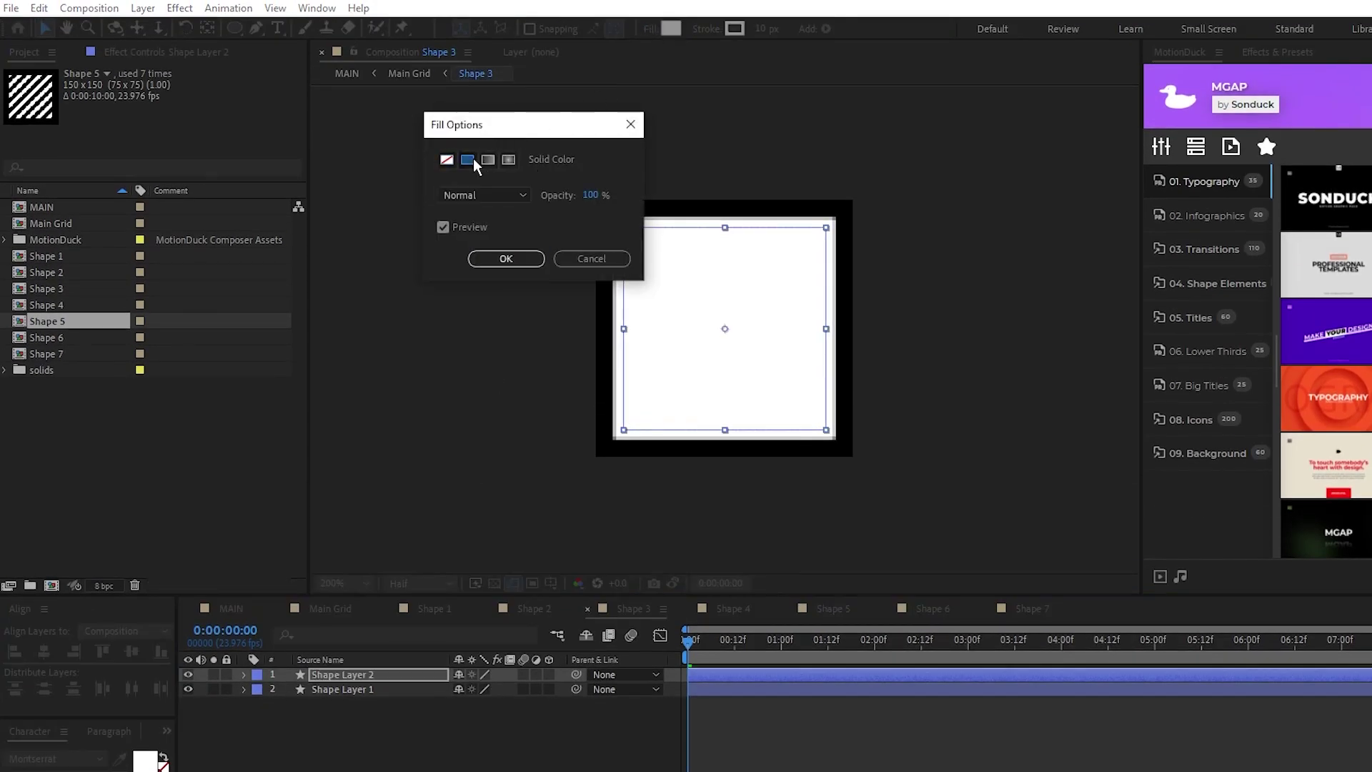
left_click(501, 257)
- Keyframe the duplicate's Opacity, fading from 100% to 0% over a few frames
key("t")
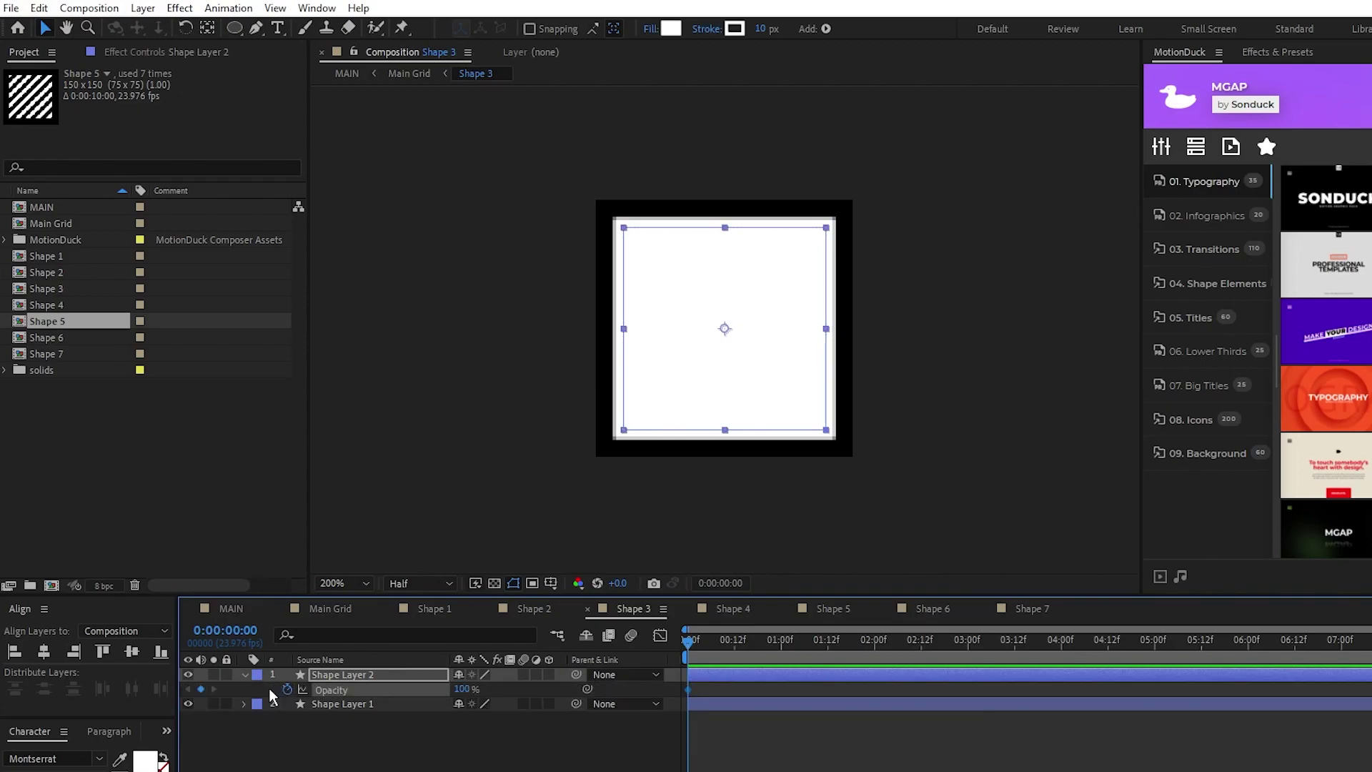
key("Page_Down")
key("Page_Down")
key("Page_Down")
key("Page_Down")
key("Page_Down")
key("=")
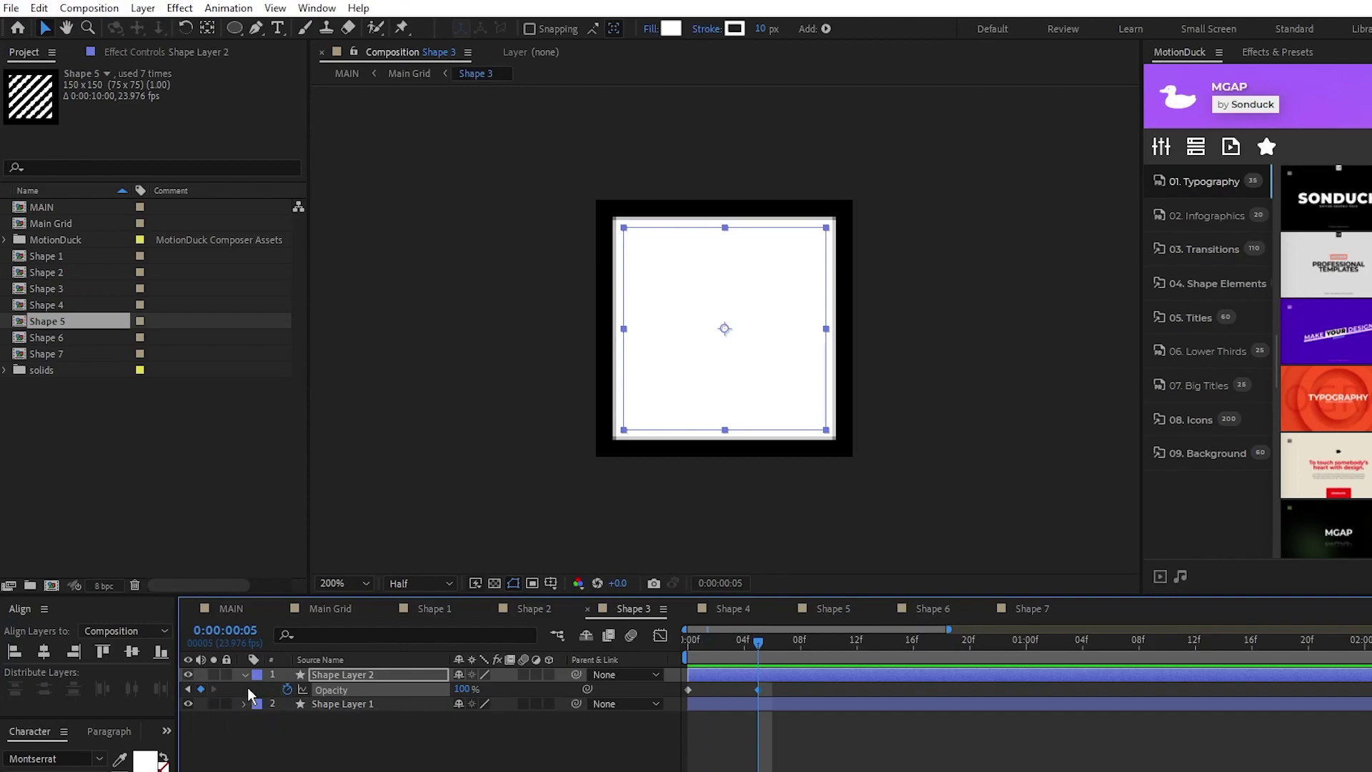
key("Page_Down")
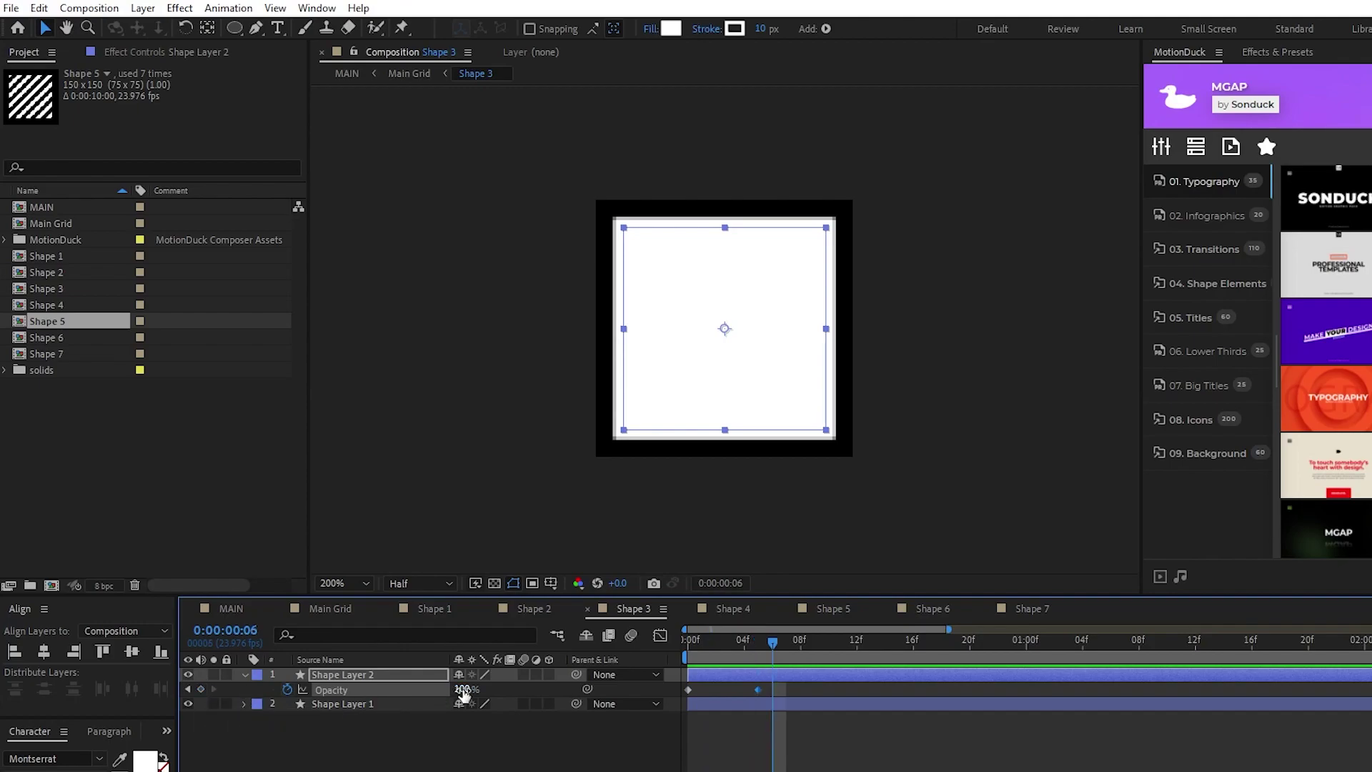
left_click_drag(463, 693, 429, 693)
key("Page_Down")
key("Page_Down")
key("Page_Down")
key("Page_Down")
key("Page_Down")
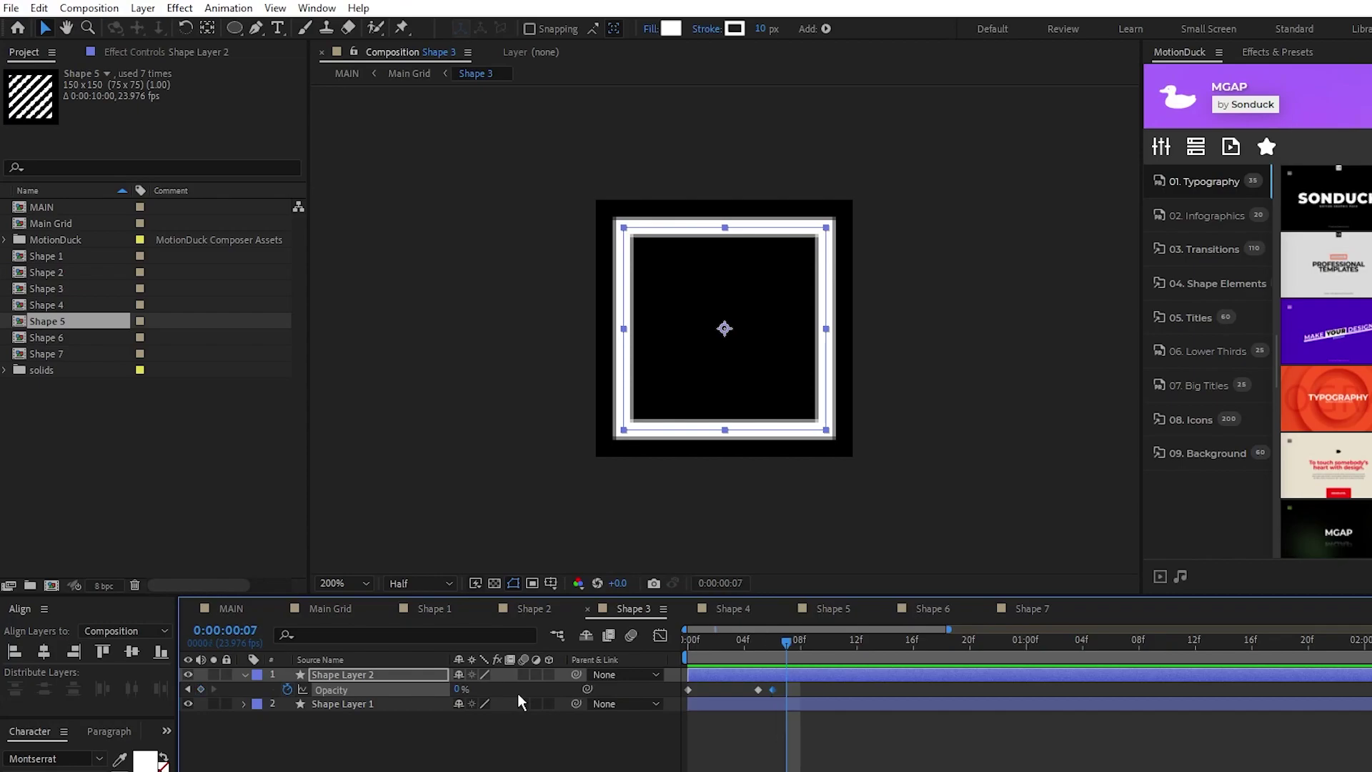
left_click(201, 690)
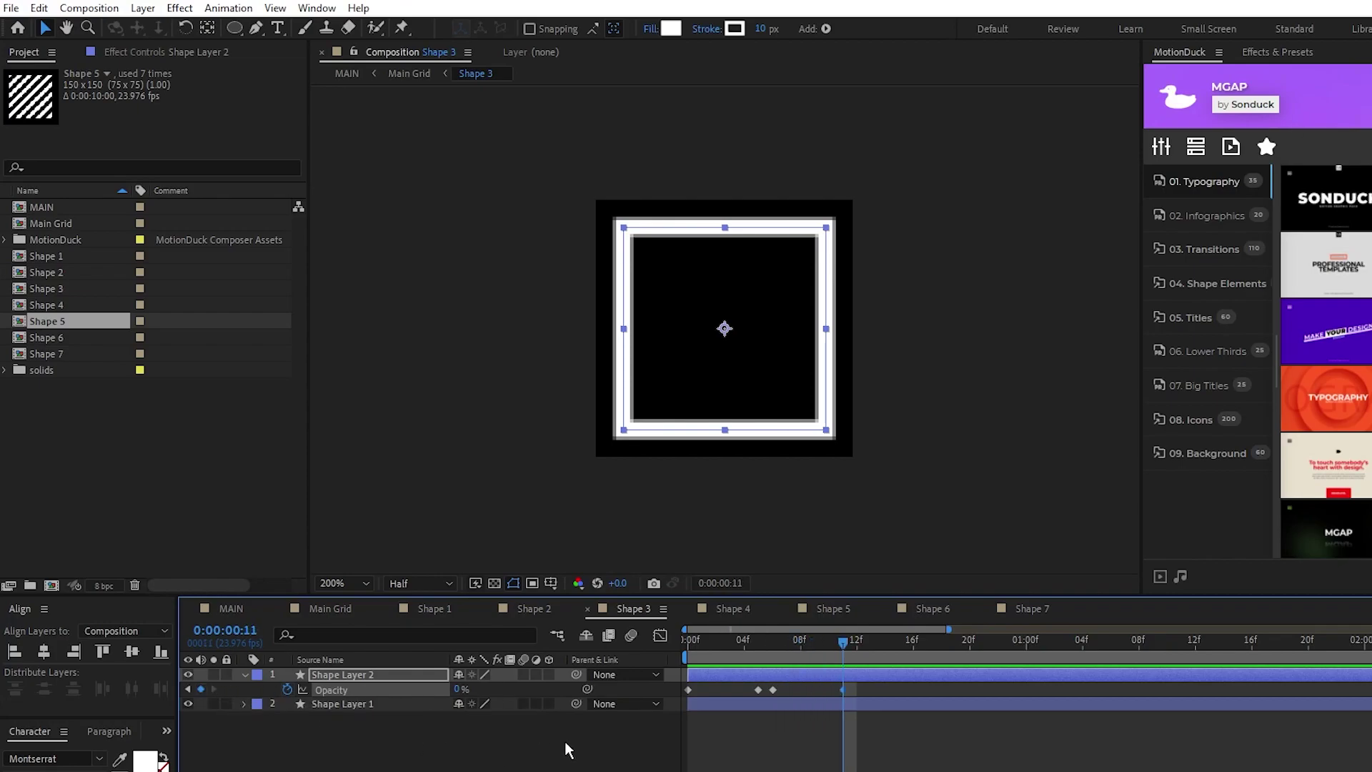
- Add a loopOut("pingpong") expression to Opacity and preview the blinking square
left_click(288, 689, "alt")
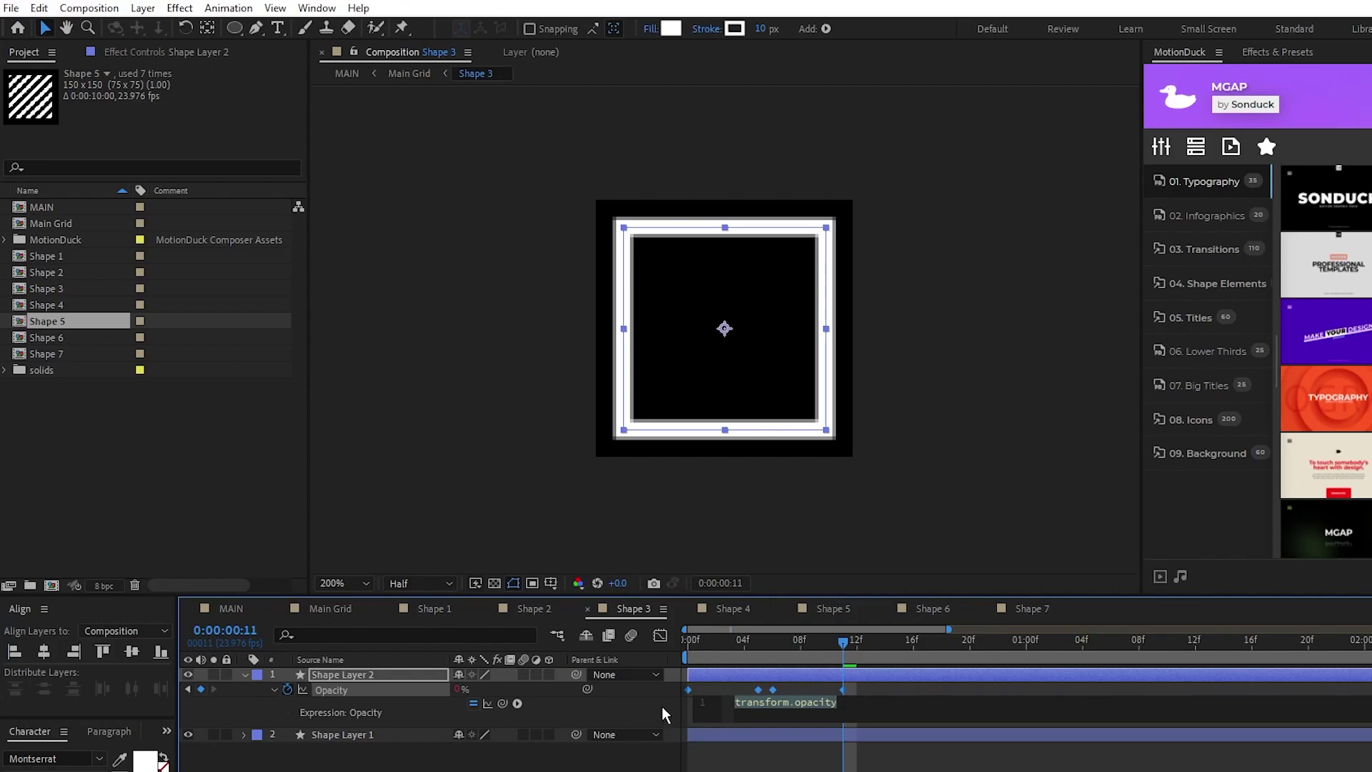
type("loopOut(\"\")p")
key("Return")
left_click(662, 704)
left_click(690, 645)
mouse_move(690, 644)
left_mouse_down()
mouse_move(1369, 736)
mouse_move(1186, 715)
left_mouse_up()
- In the Shape 7 comp, set a 0° Rotation keyframe on the X layer
left_click(245, 675)
left_click(1029, 608)
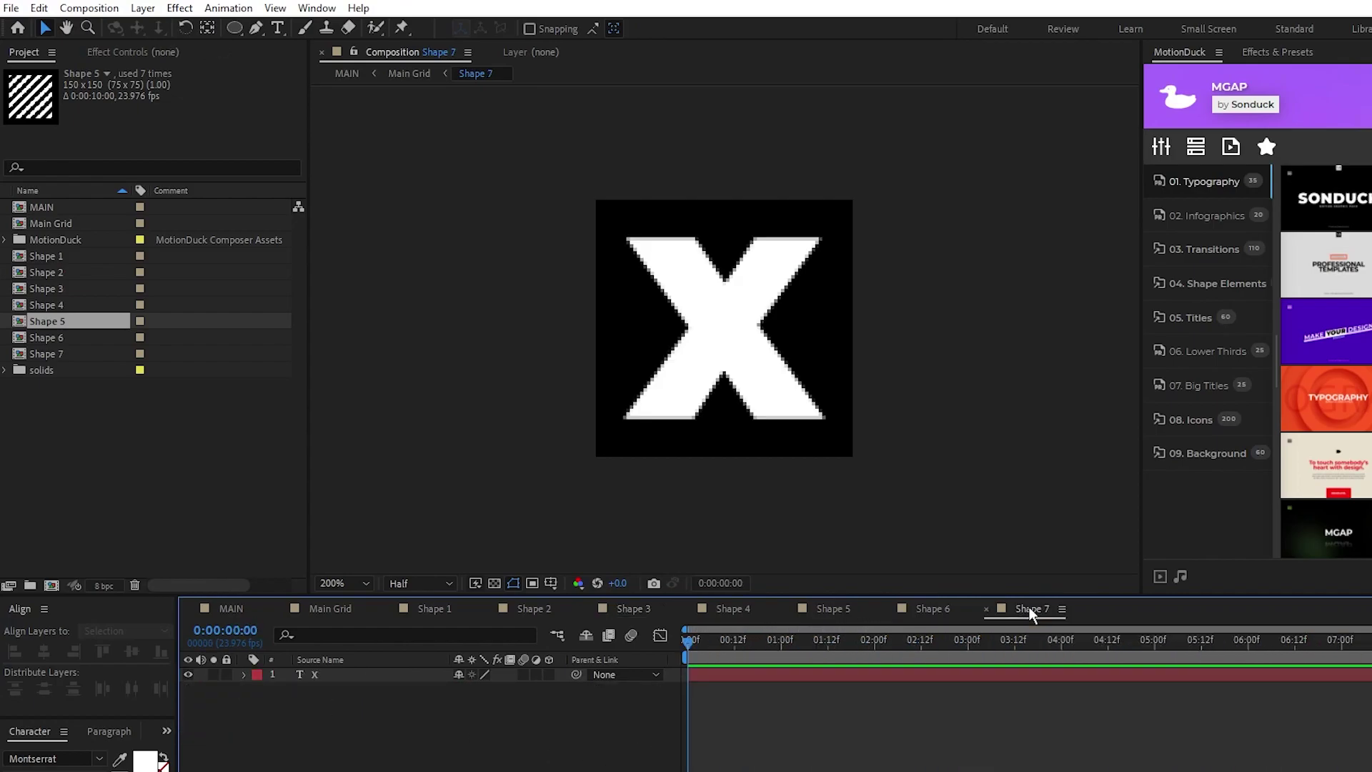
left_click(344, 674)
key("r")
left_click(288, 689)
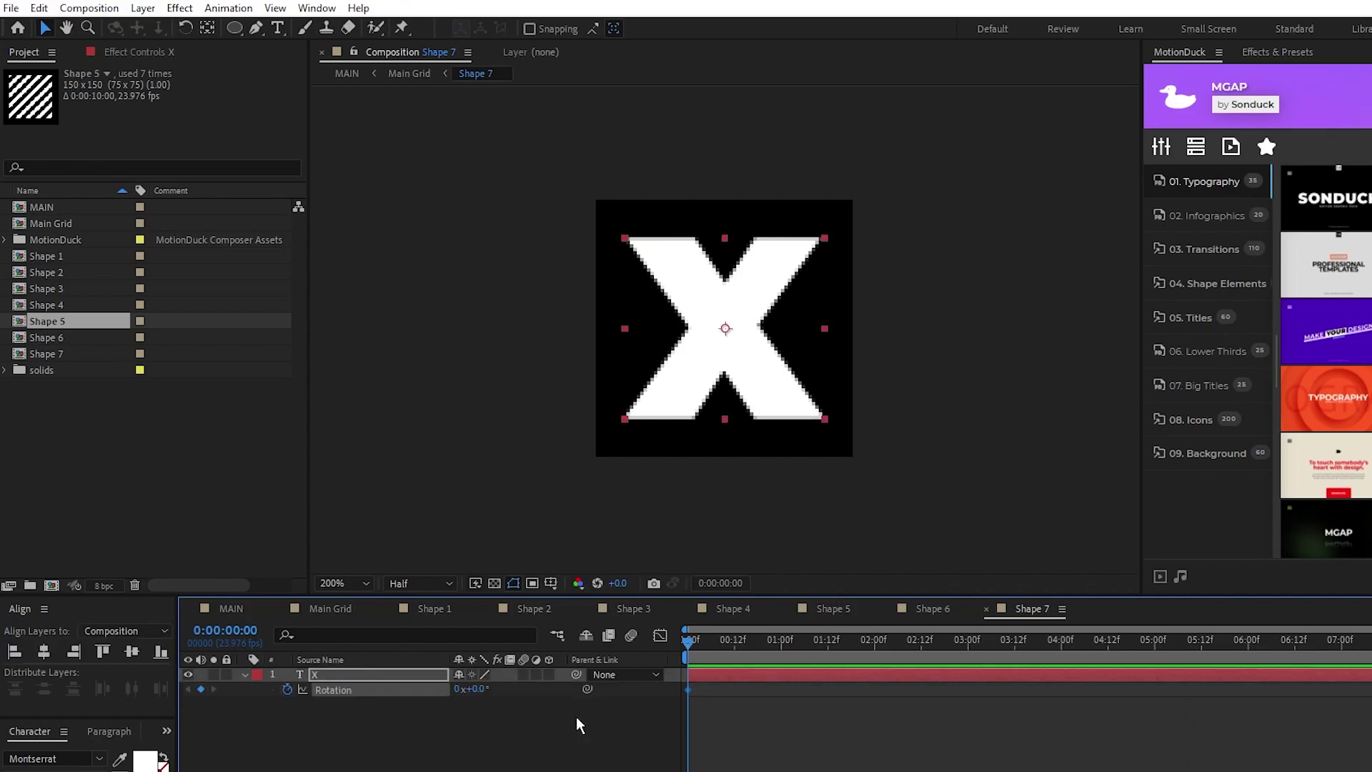
- Add 90° Rotation keyframes on the X at frames 6 and 11
key("Page_Down")
key("Page_Down")
key("Page_Down")
key("Page_Down")
key("Page_Down")
key("=")
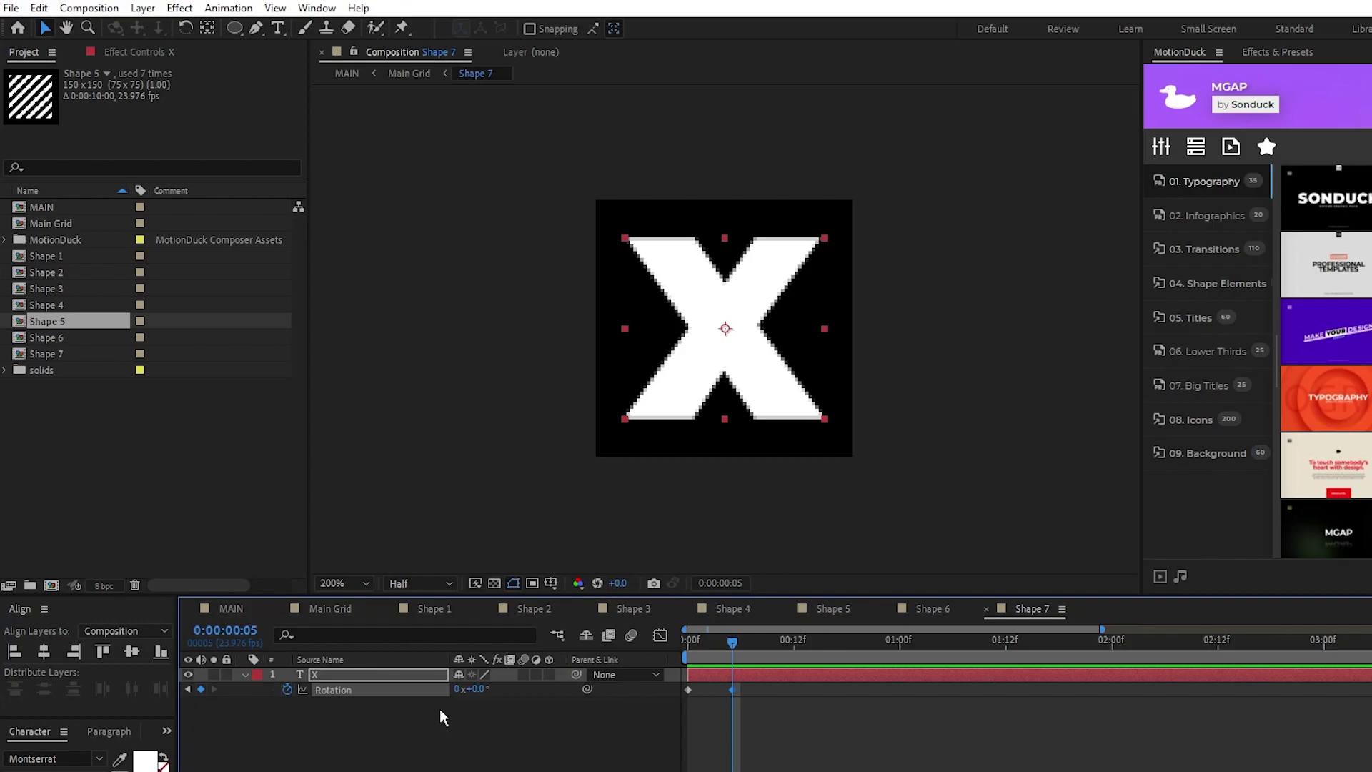
key("Page_Down")
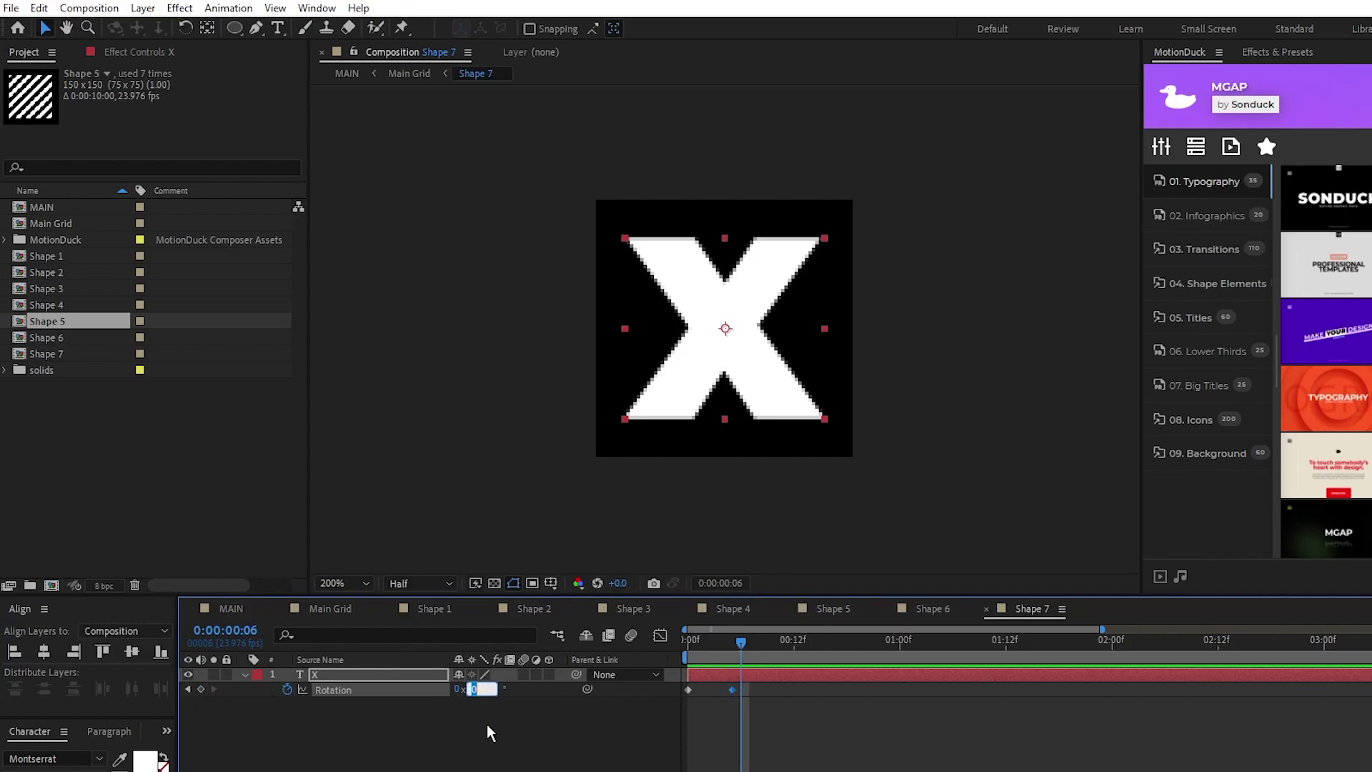
type("90")
key("Return")
key("Page_Down")
key("Page_Down")
key("Page_Down")
key("Page_Down")
key("Page_Down")
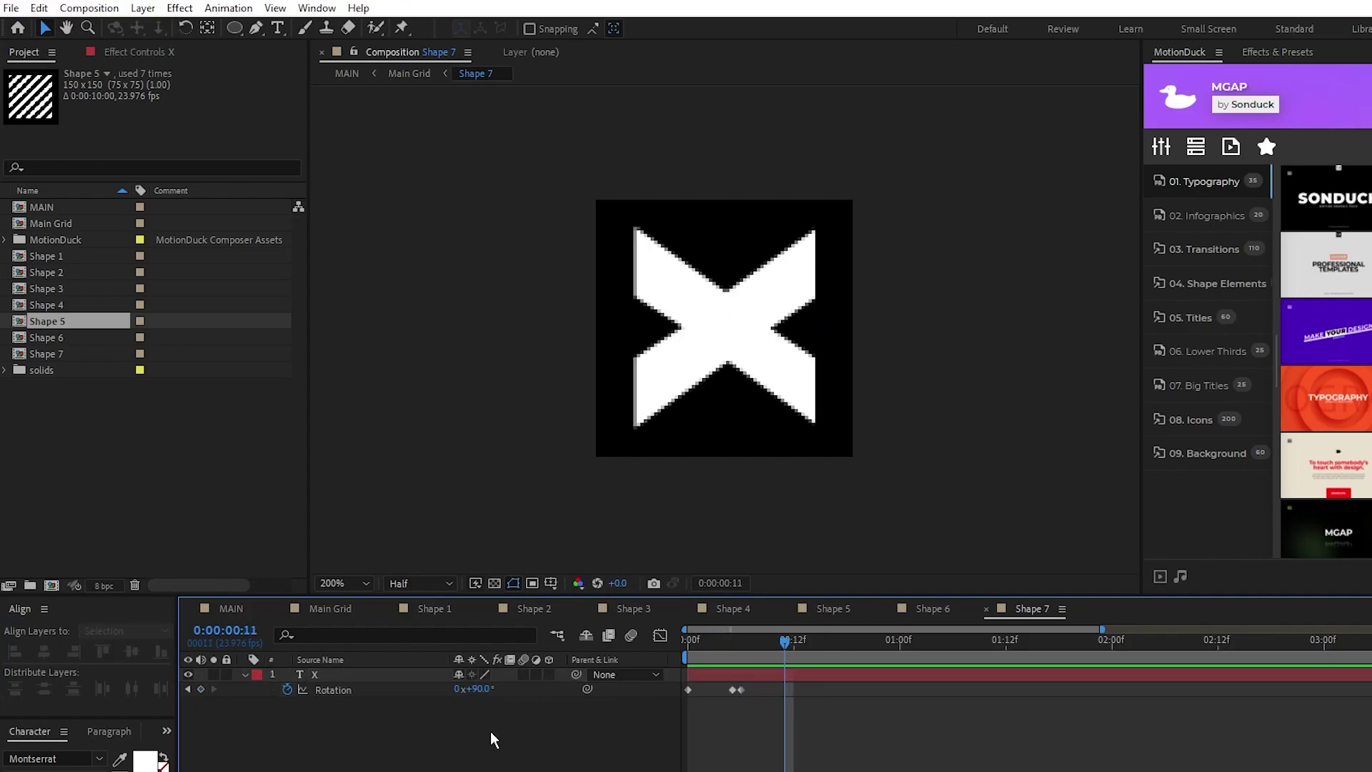
left_click(202, 691)
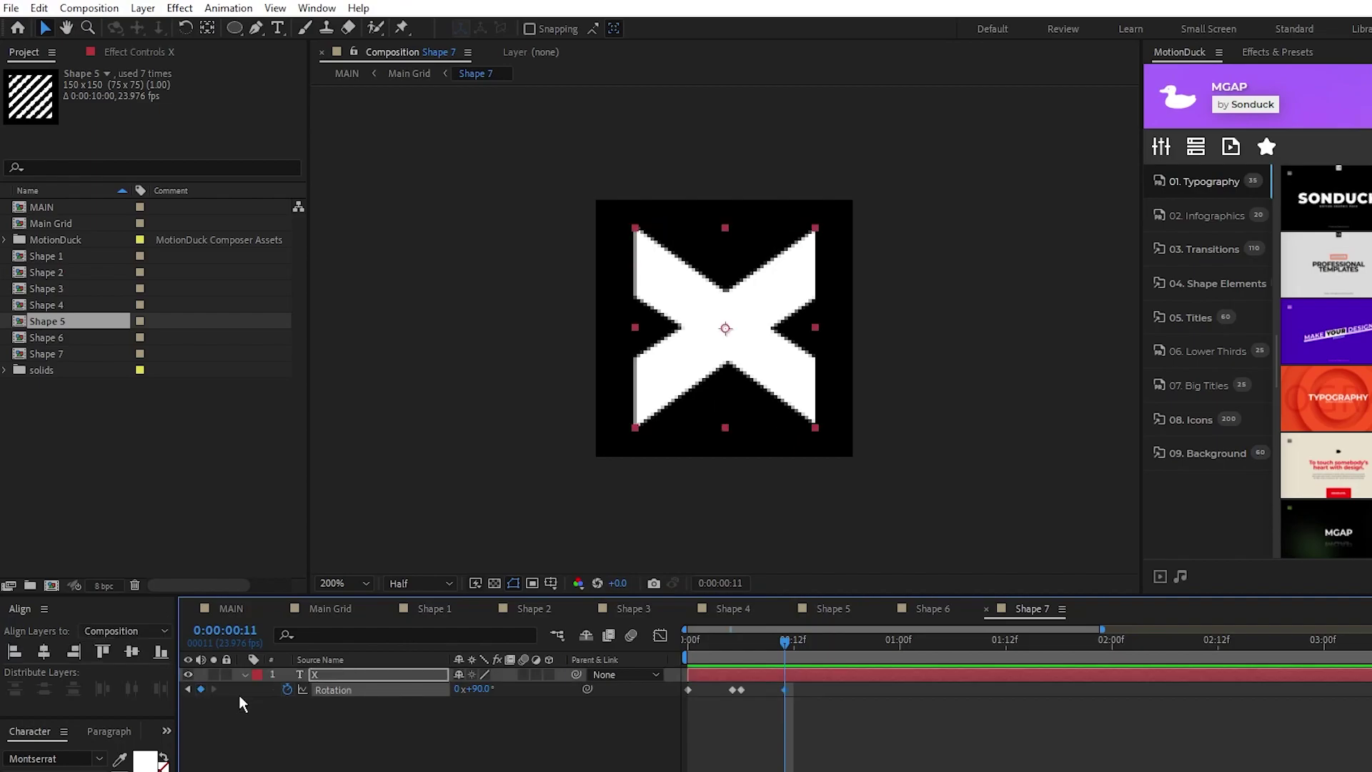
- Add a loopOut("pingpong") expression to Rotation and preview the flipping X
left_click(288, 689, "alt")
type("loopOut()\"pingpong\"")
left_click(659, 744)
left_click_drag(697, 644, 680, 688)
- Apply Motion Tile from Effect > Stylize to the Main Grid layer
left_click(245, 674)
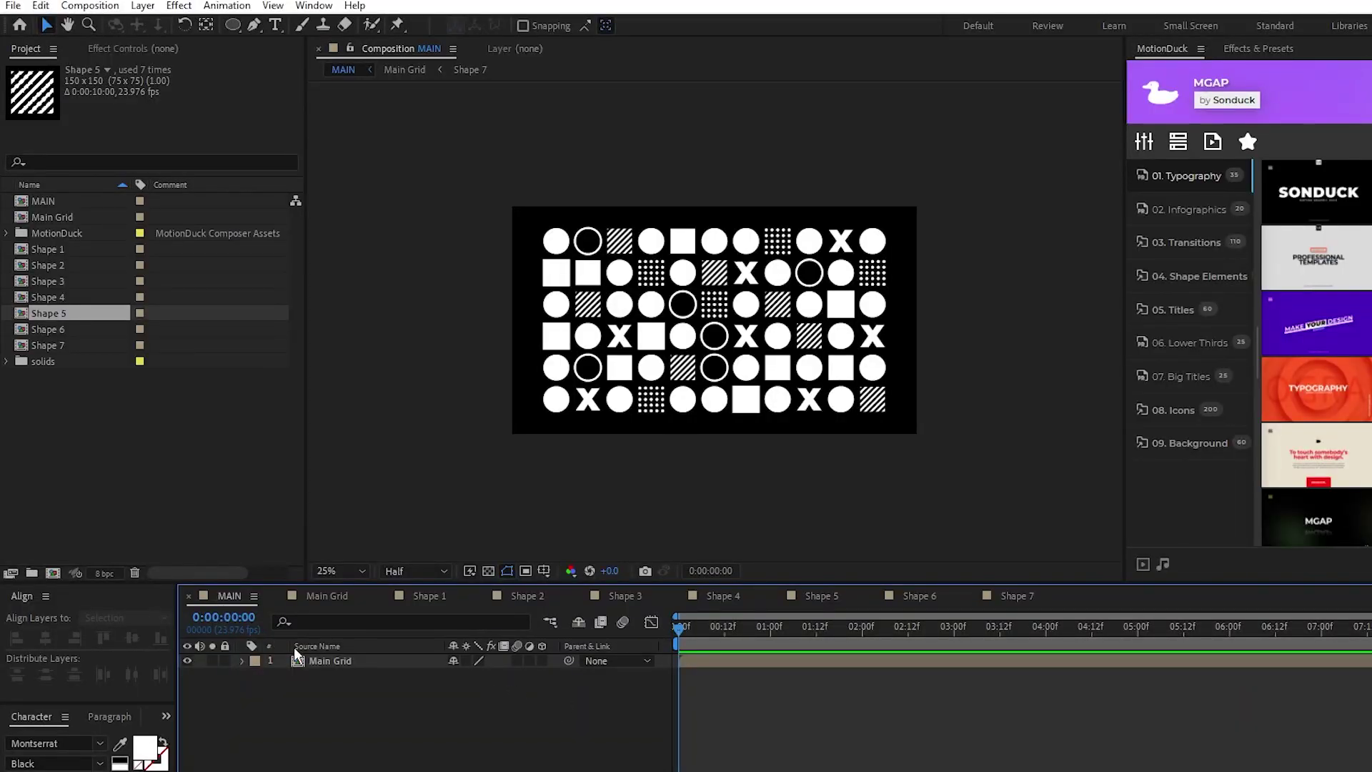
left_click(327, 661)
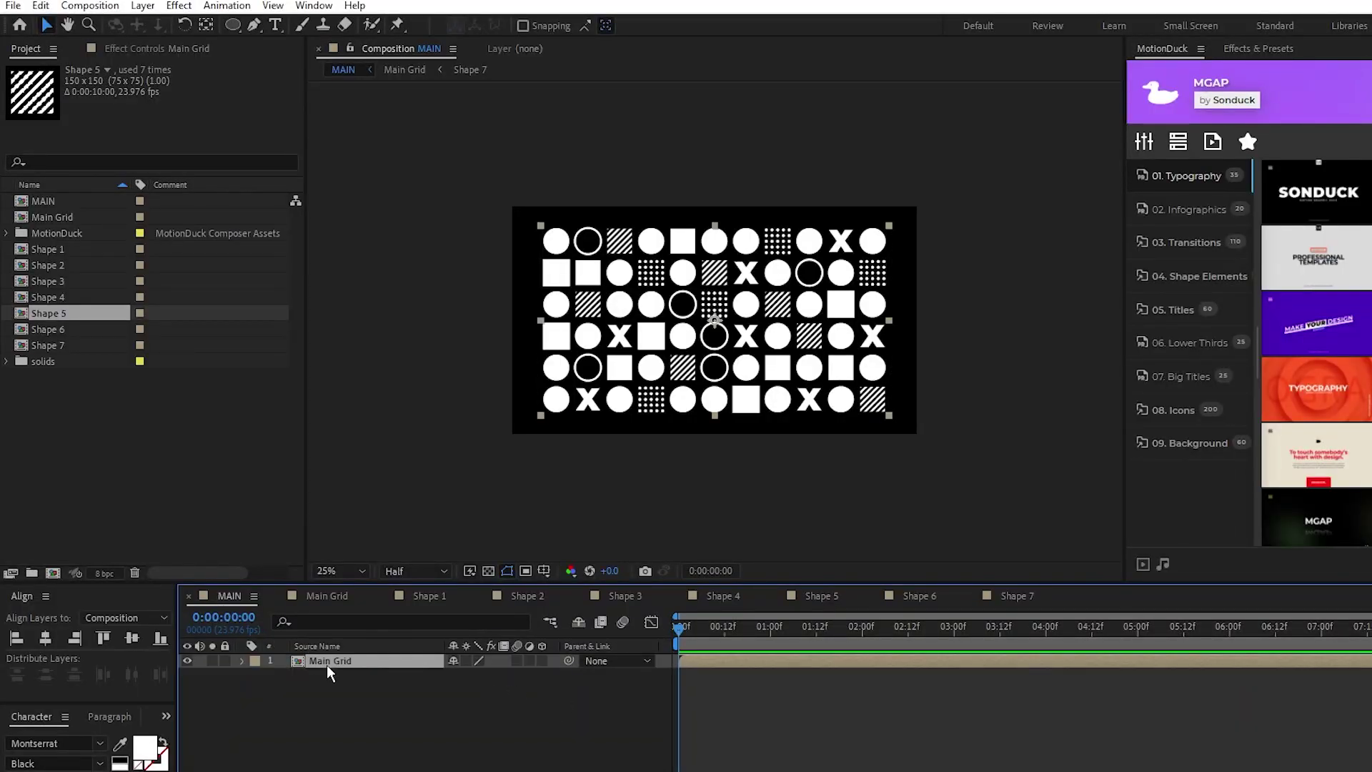
left_click(179, 5)
mouse_move(313, 425)
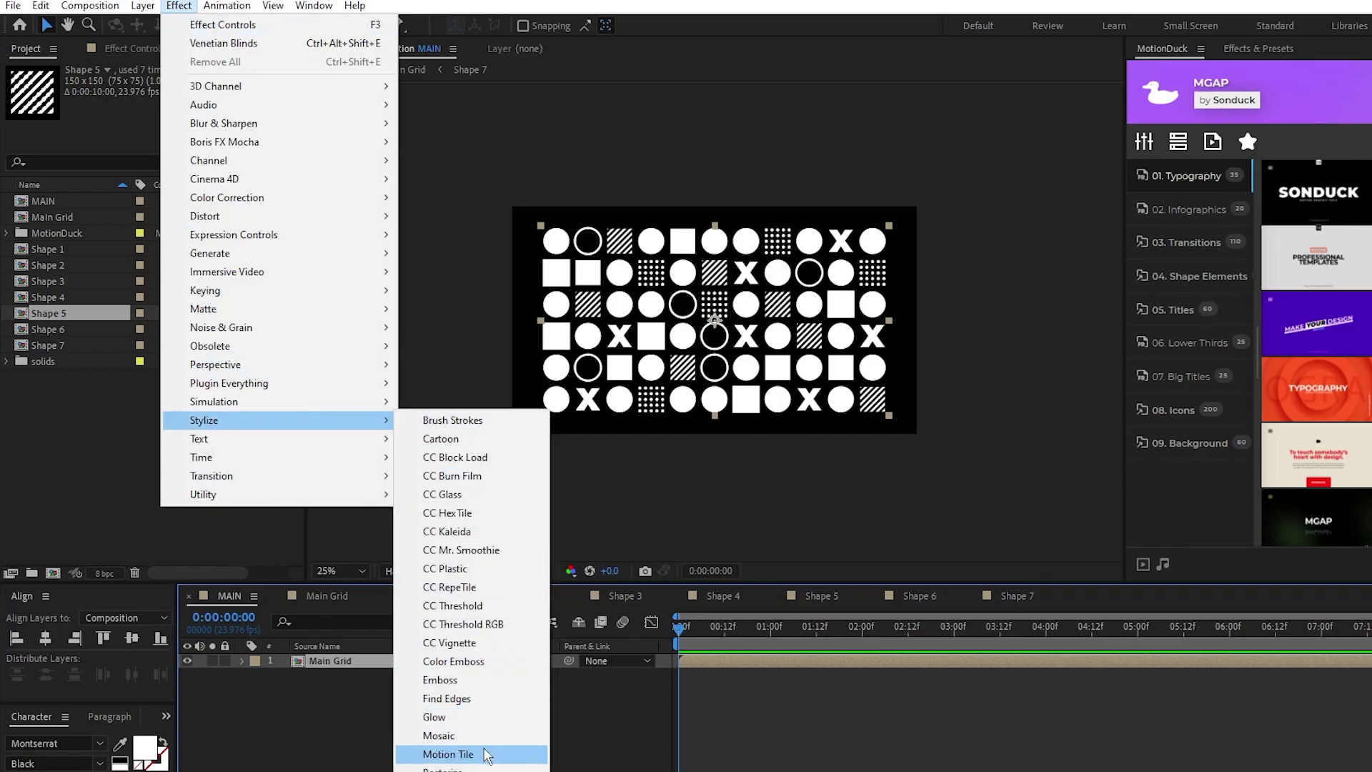
left_click(450, 754)
- Set Motion Tile Output Width and Height to 400 and add a Tile Center expression
left_click(177, 141)
type("400")
left_click(179, 155)
type("400")
key("Return")
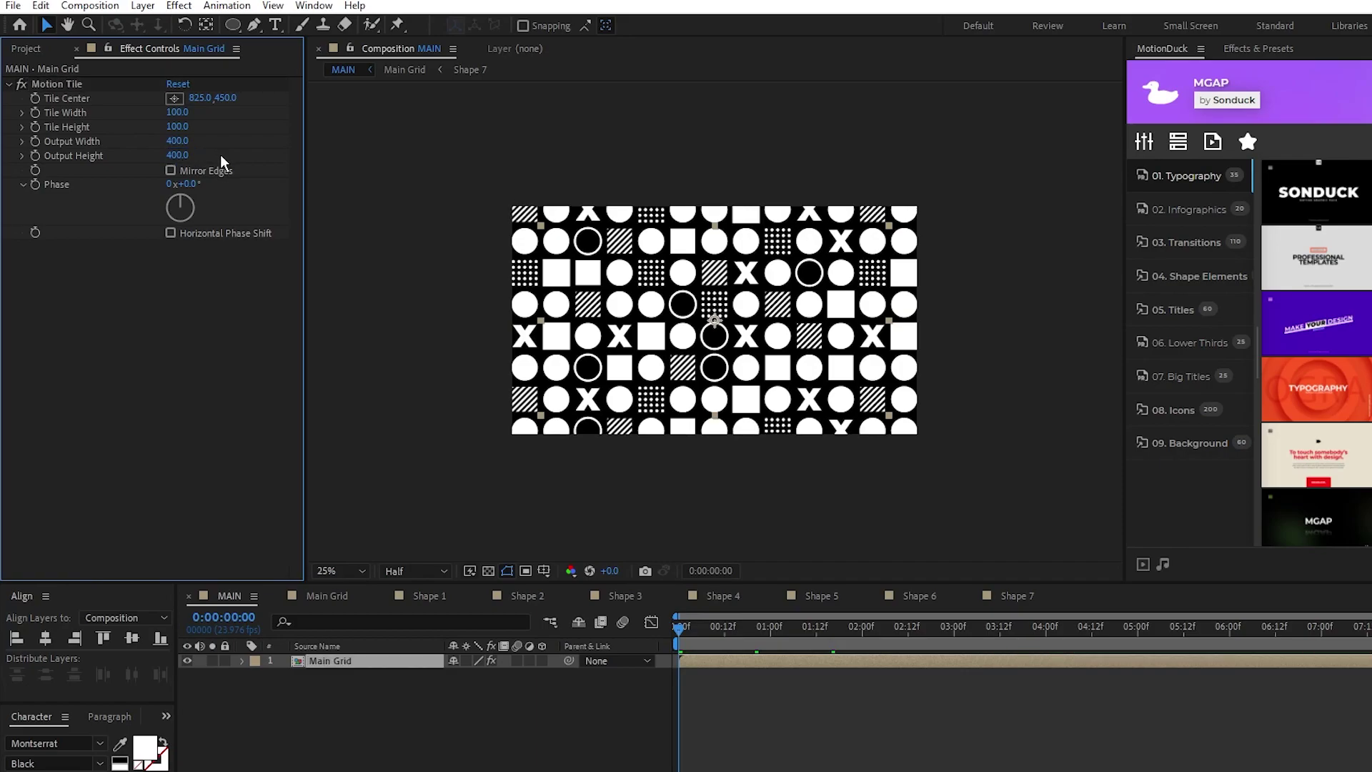
left_click(37, 97, "alt")
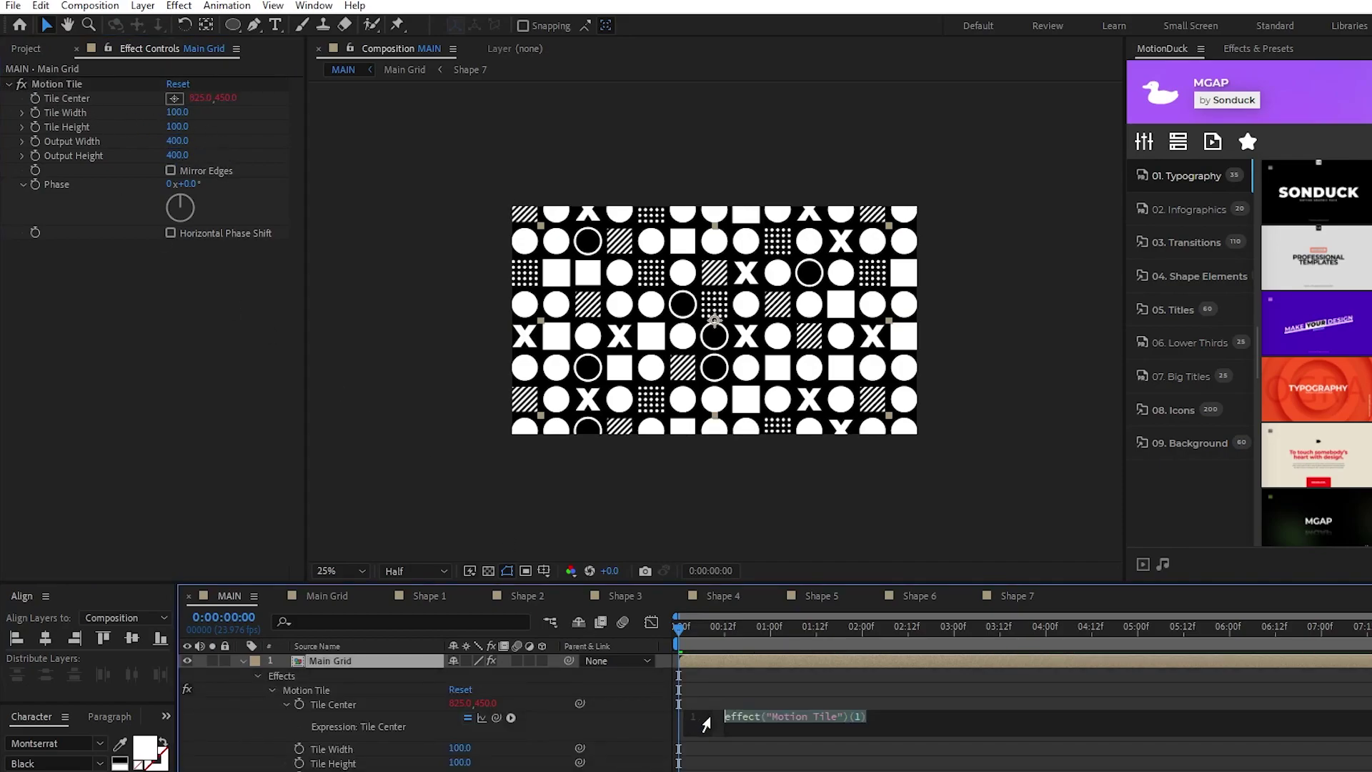
- Set the Tile Center expression to [time*-100,value[1]] and scrub to preview the scrolling
key("BackSpace")
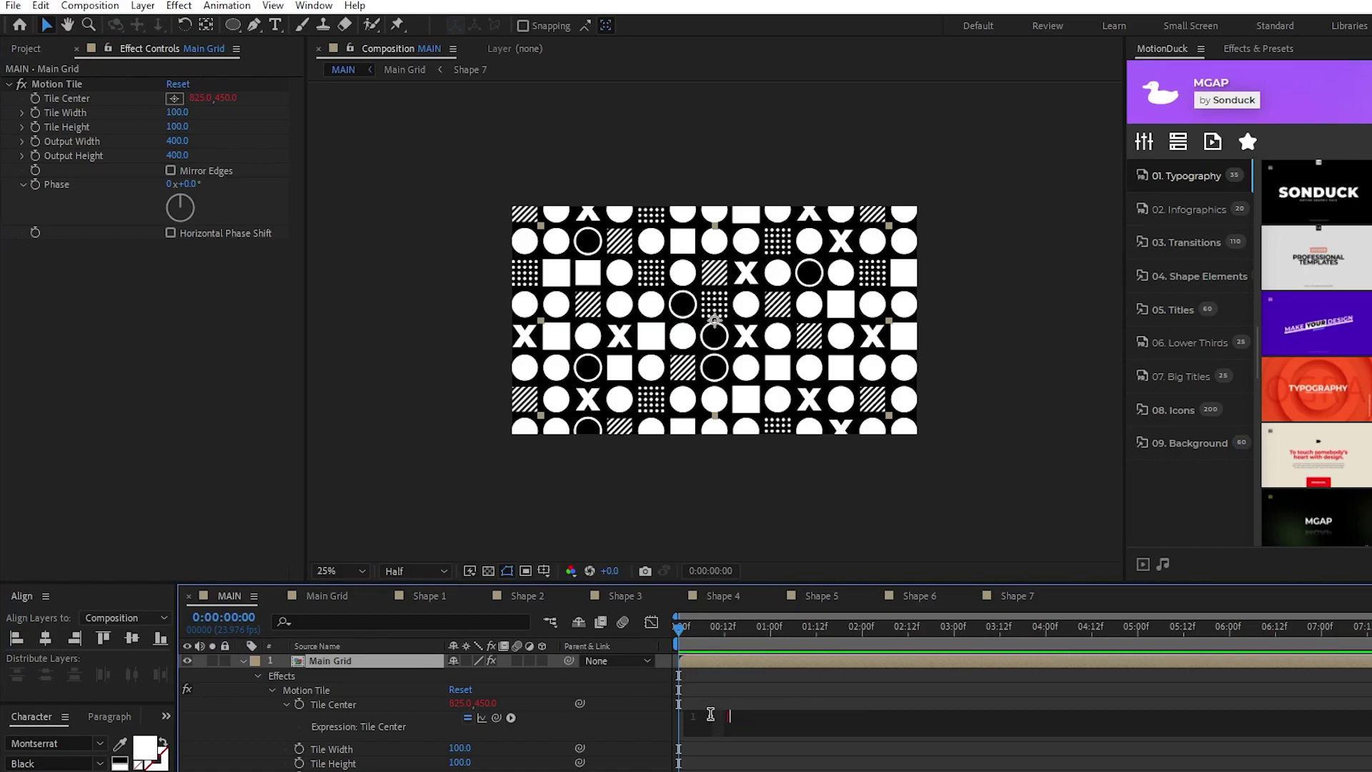
type("[time*-100,value[1")
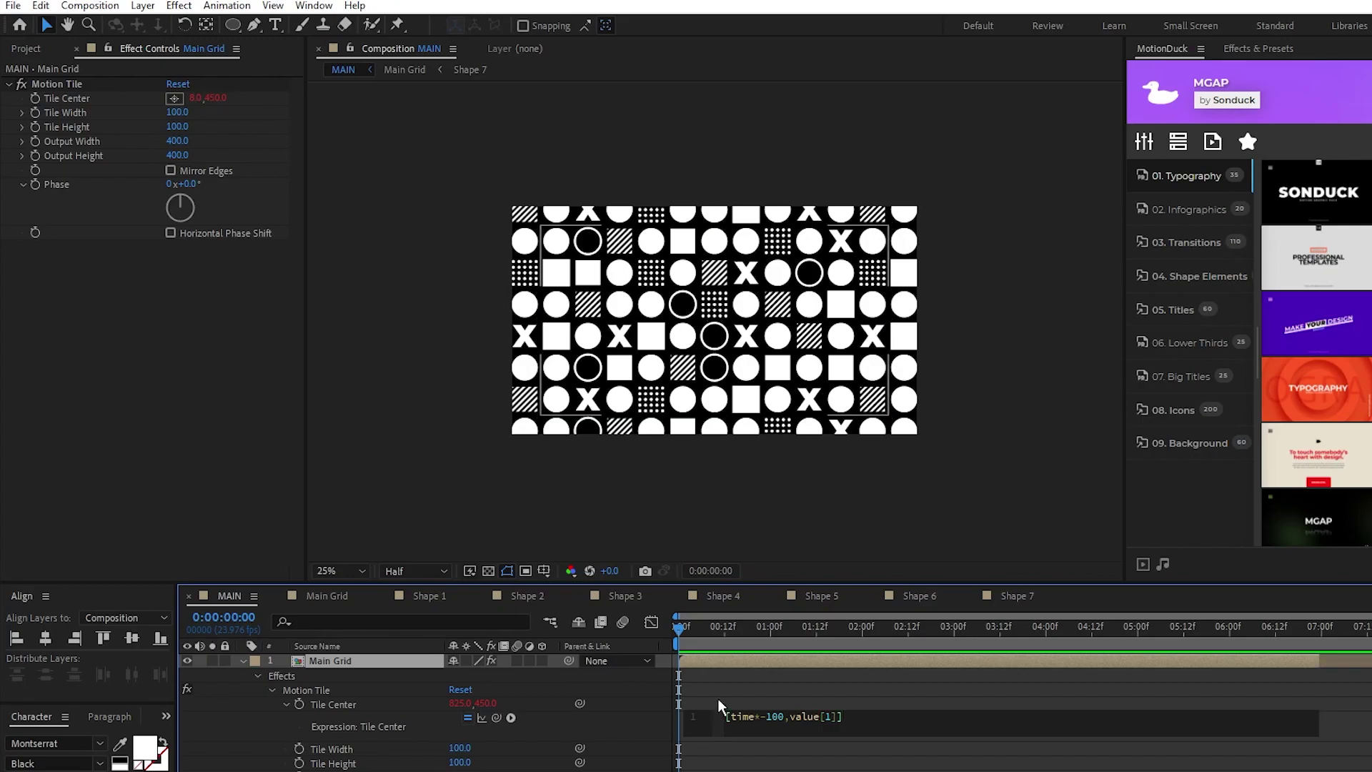
left_click(717, 698)
left_click_drag(679, 627, 666, 688)
- Create a new adjustment layer above Main Grid at the start of the timeline
left_click(241, 660)
left_click(142, 5)
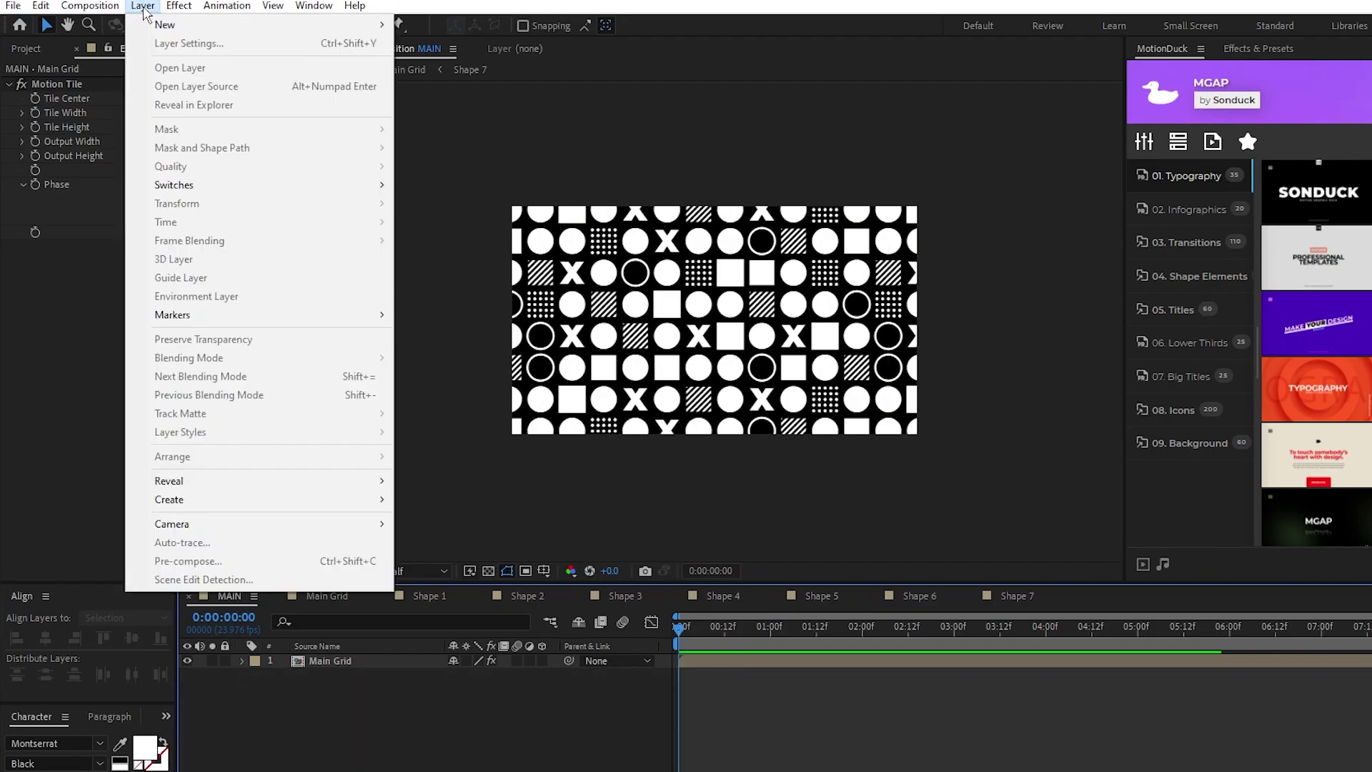
mouse_move(207, 23)
left_click(458, 133)
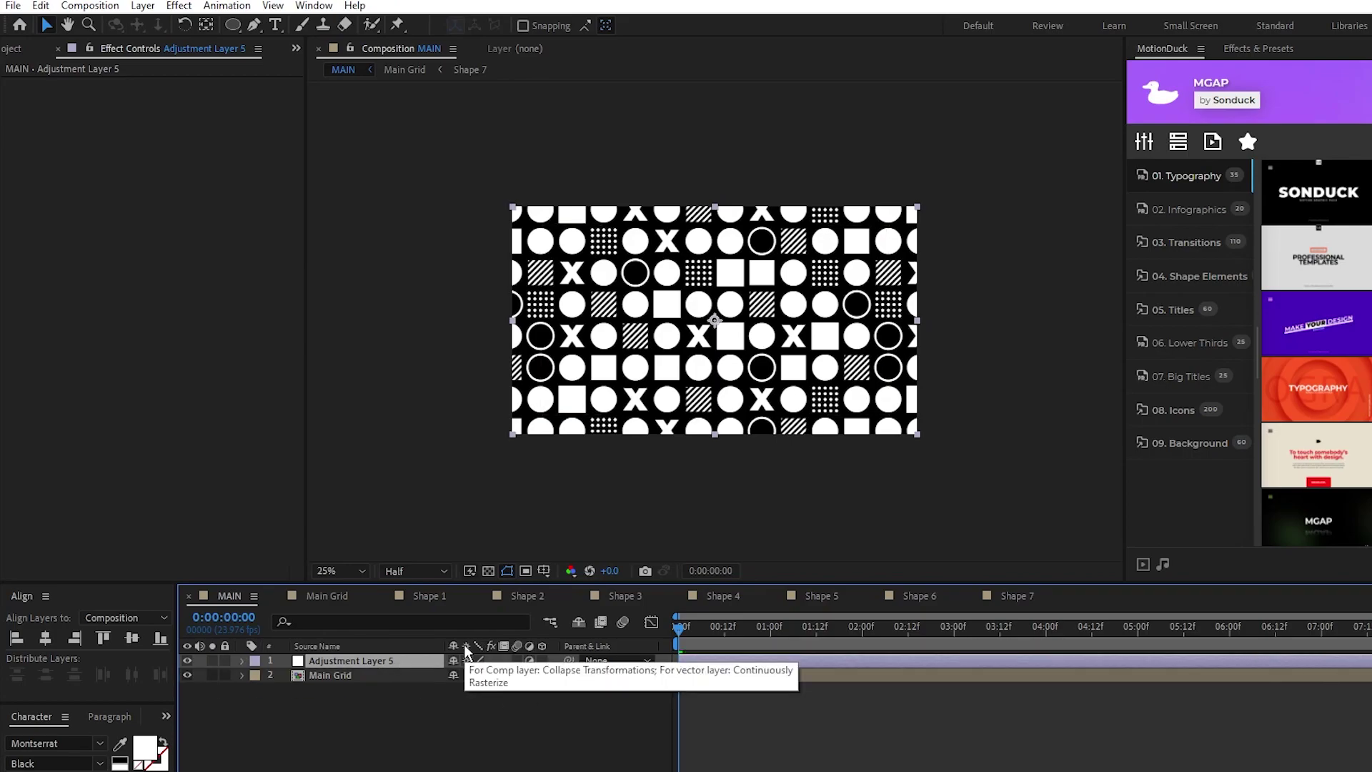
- Apply Effect > Channel > Invert to the adjustment layer and scale it to 977%
left_click(184, 7)
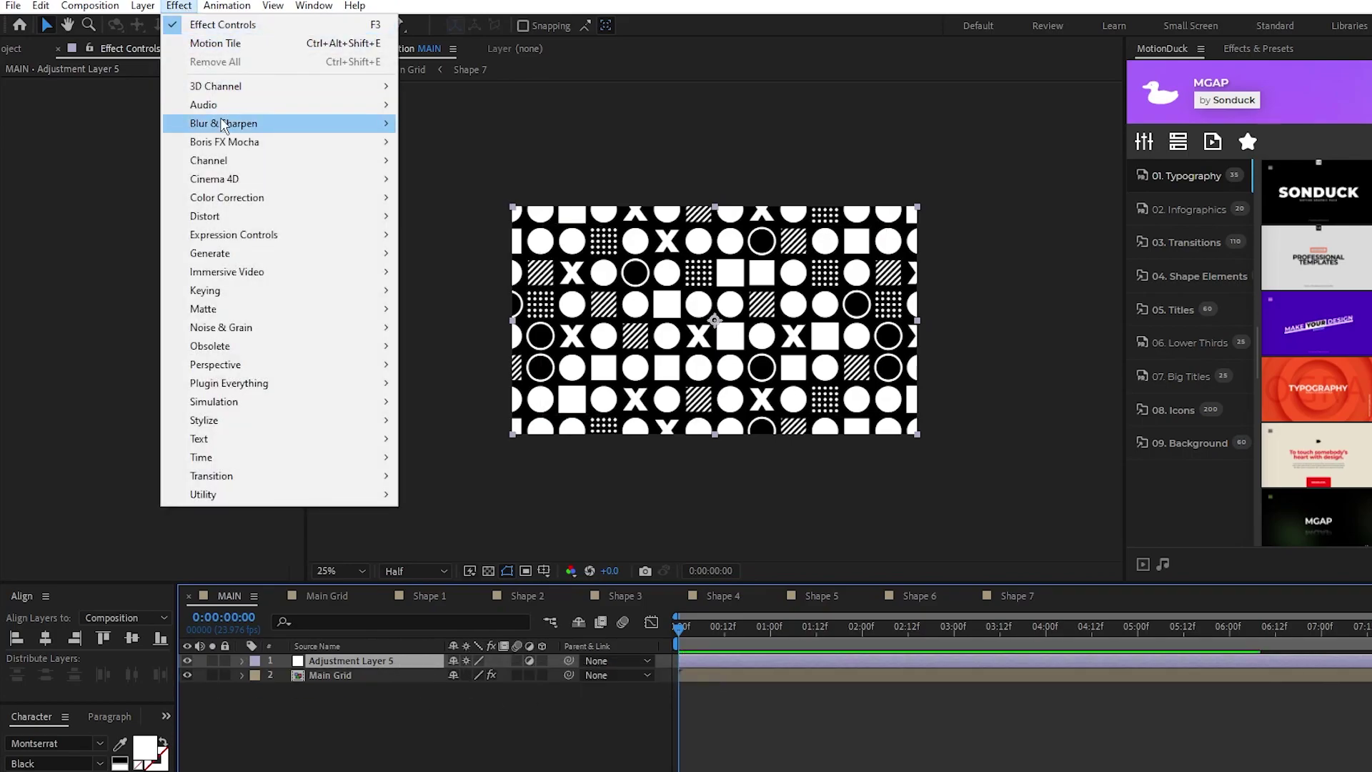
mouse_move(214, 160)
left_click(522, 273)
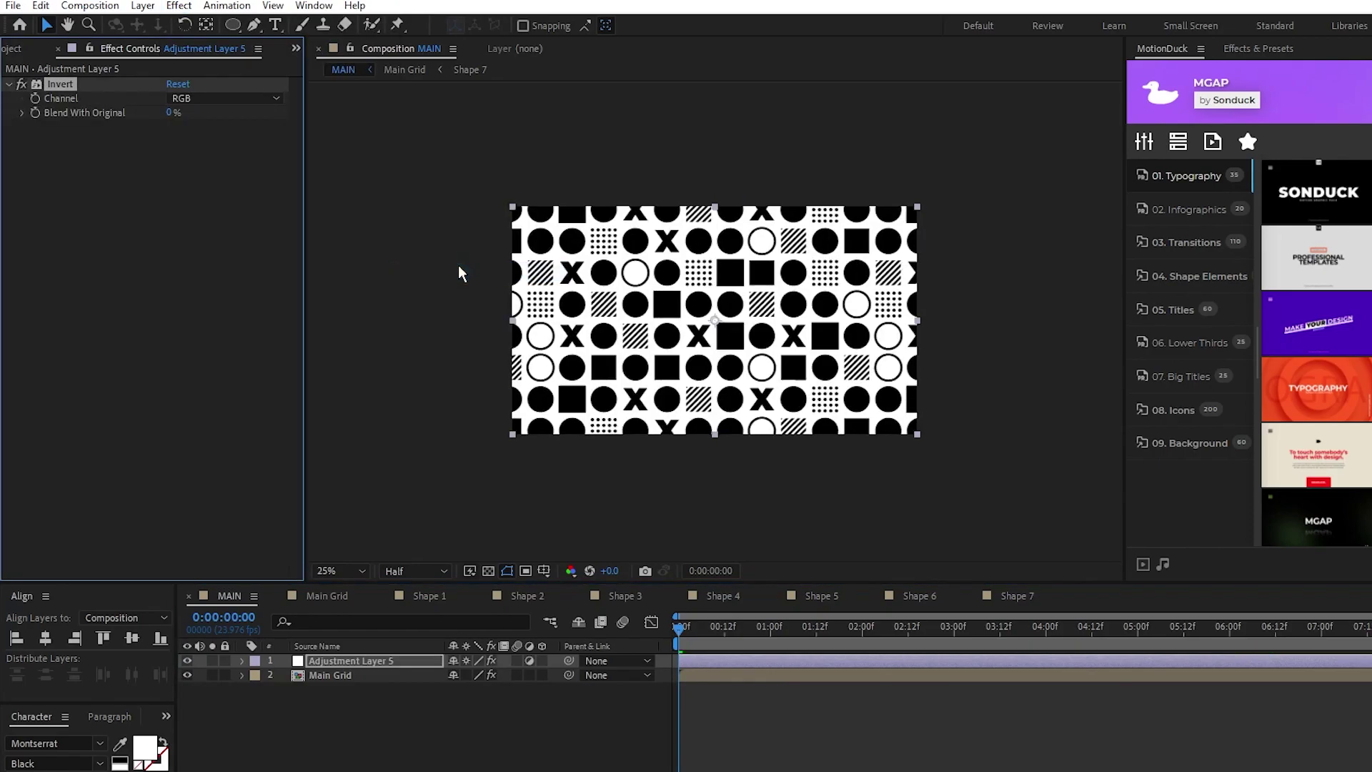
left_click(418, 658)
key("s")
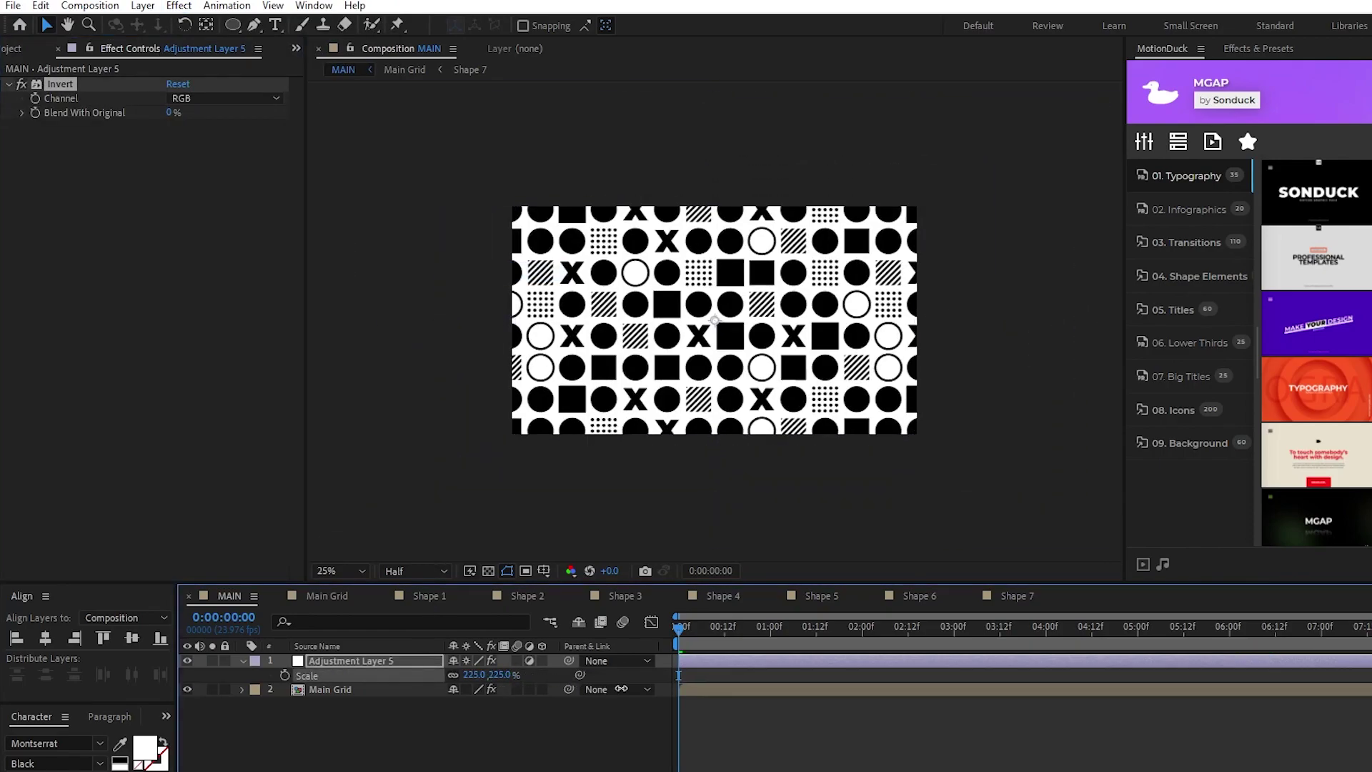
left_click(614, 722)
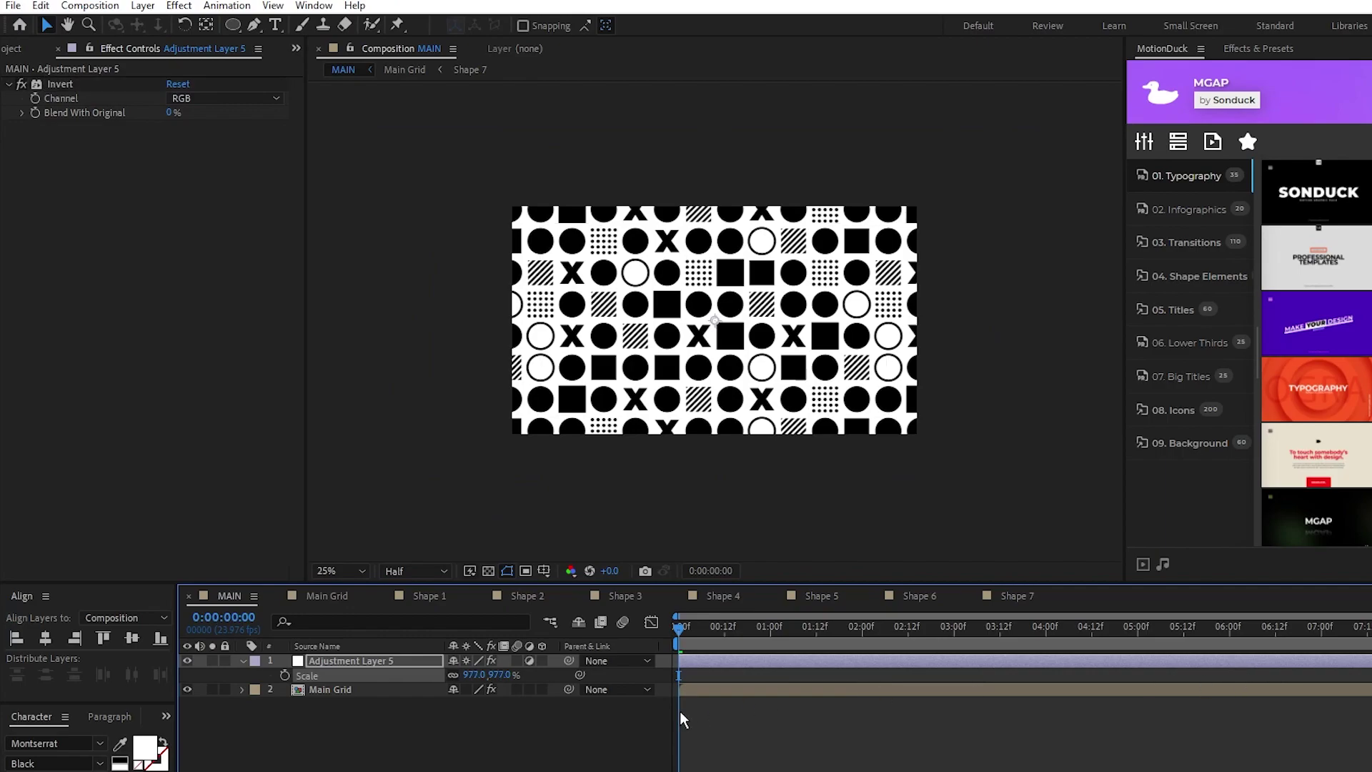
left_click(350, 658)
key("s")
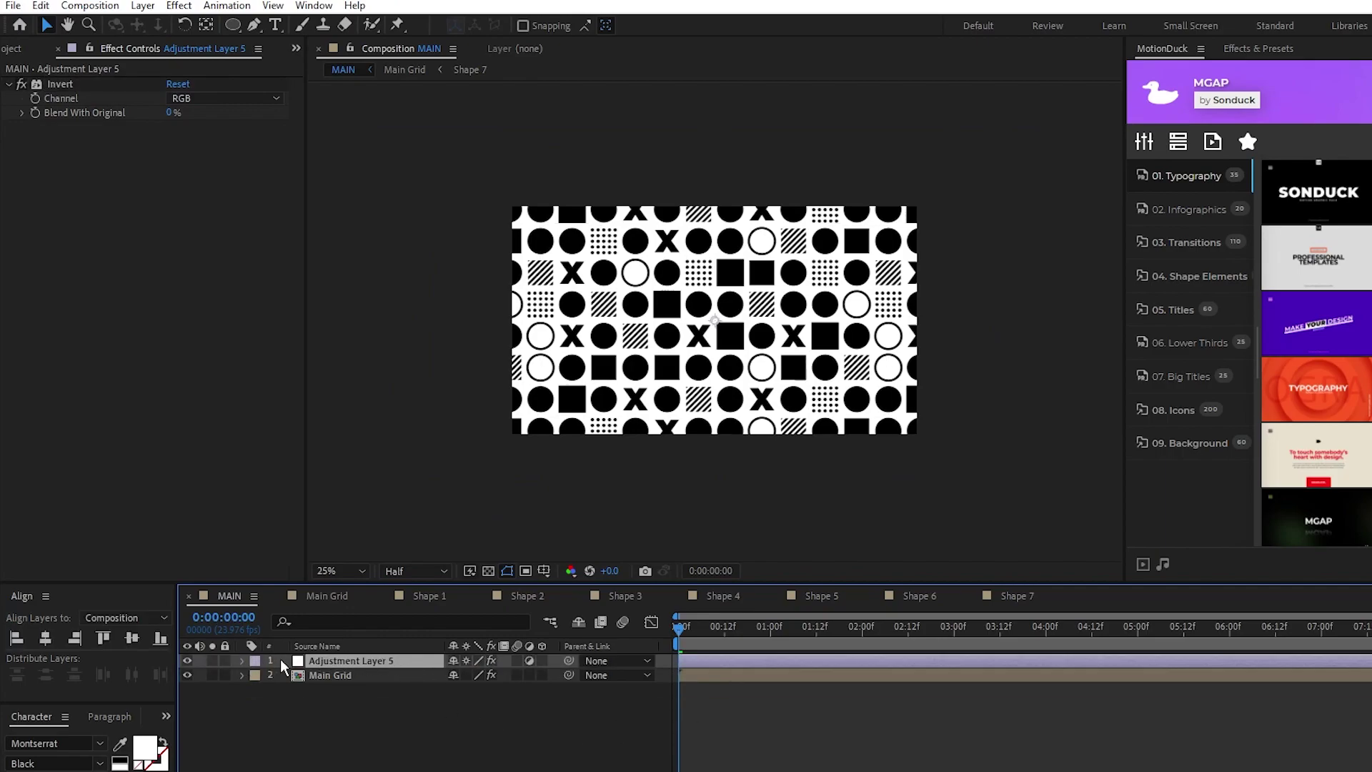
- Draw a rectangle mask on the adjustment layer covering the lower half of the grid
left_click(233, 25)
left_click_drag(234, 20, 279, 24)
key("comma")
left_click_drag(402, 325, 1062, 91)
key("v")
key("period")
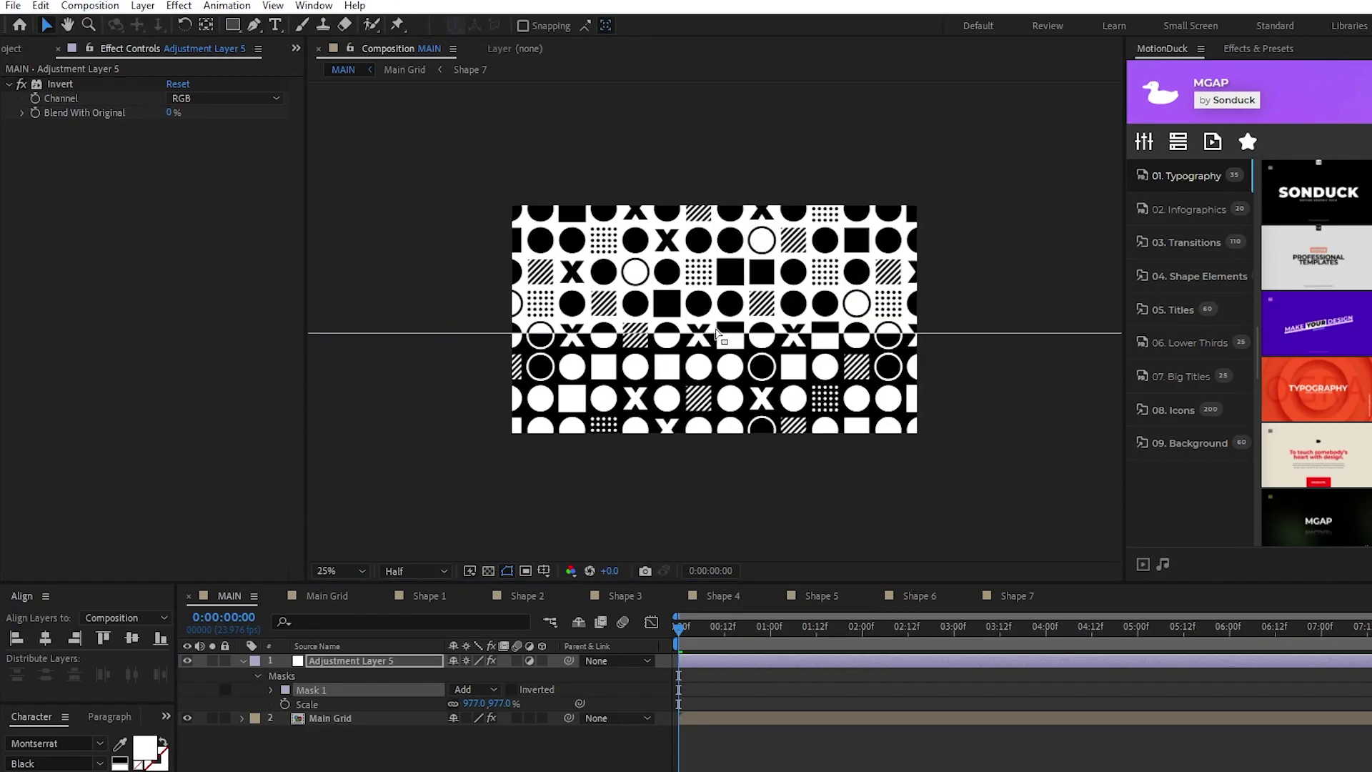
key("period")
key("period")
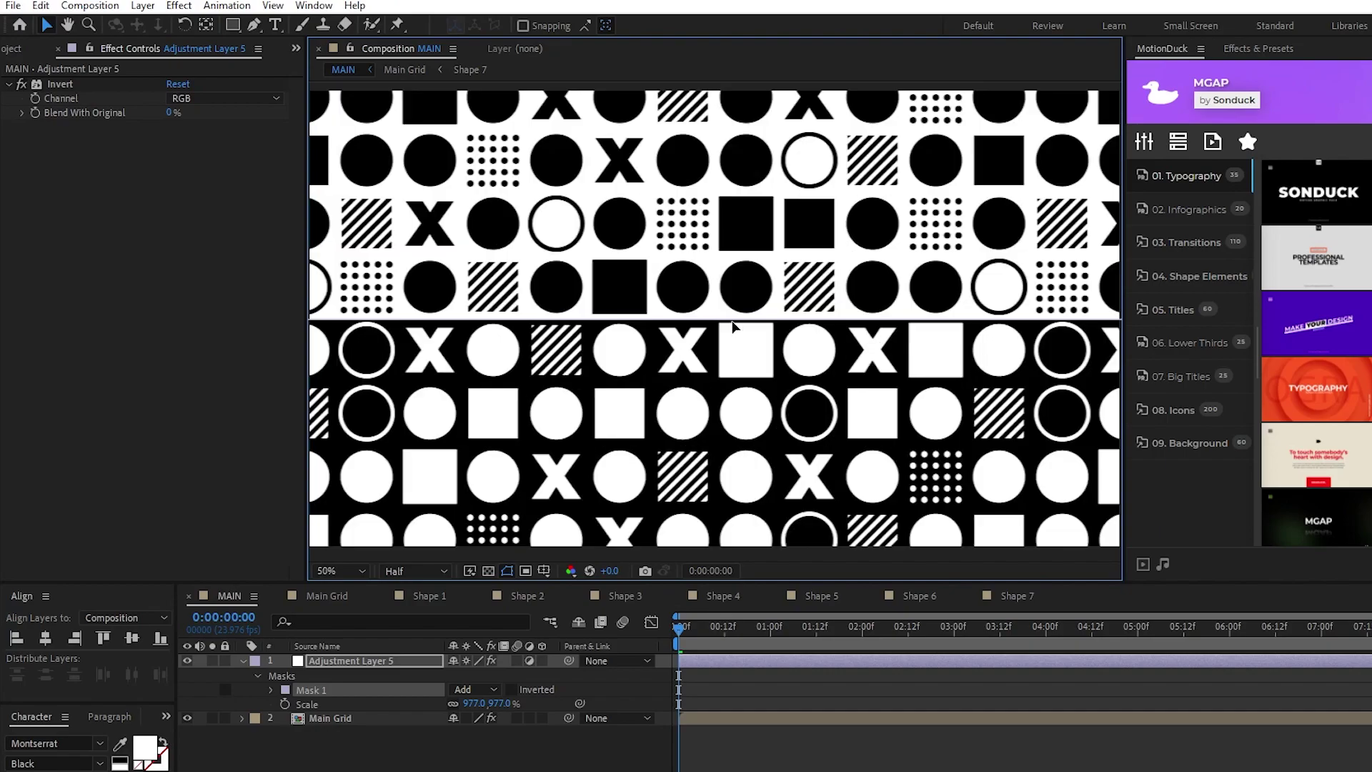
key("comma")
key("comma")
left_click(243, 661)
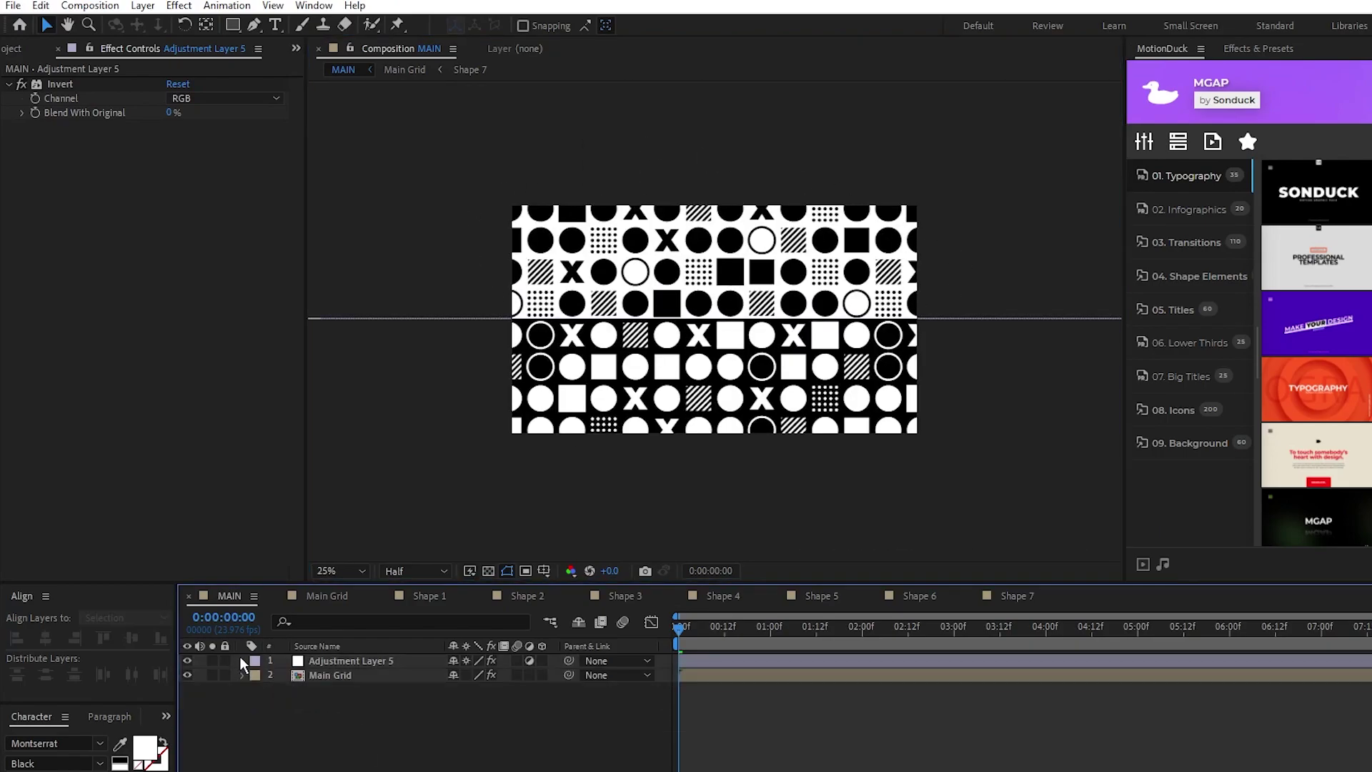
- Make Main Grid and the adjustment layer 3D layers
left_click(335, 676)
left_click(358, 660, "shift")
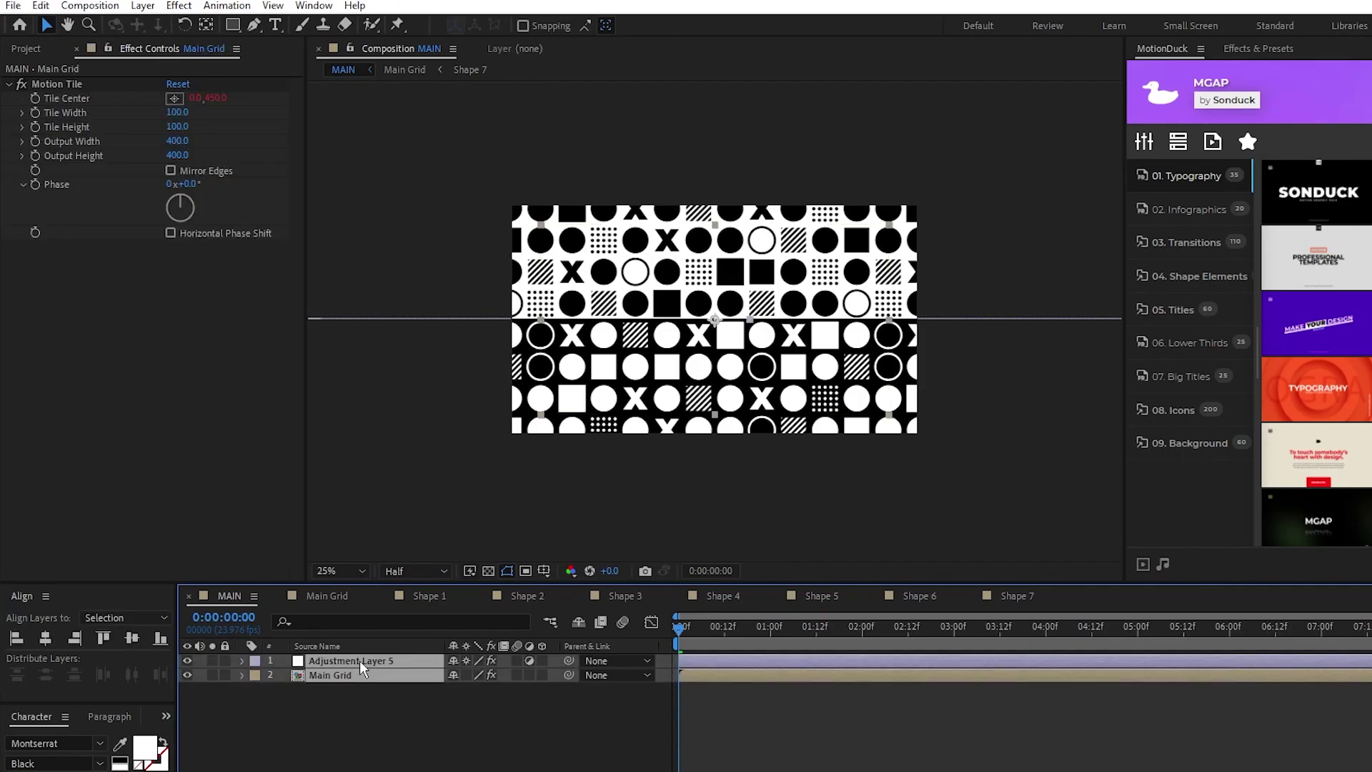
left_click(542, 660)
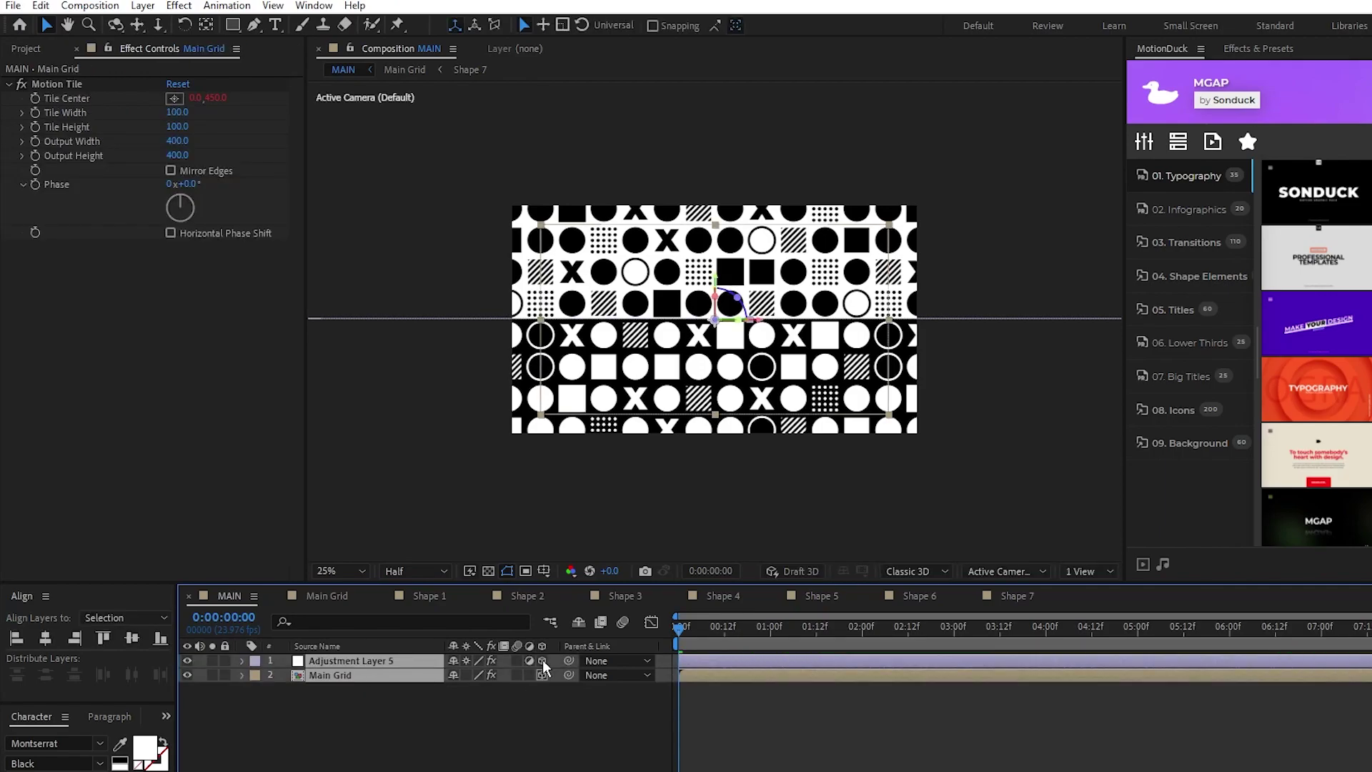
key("r")
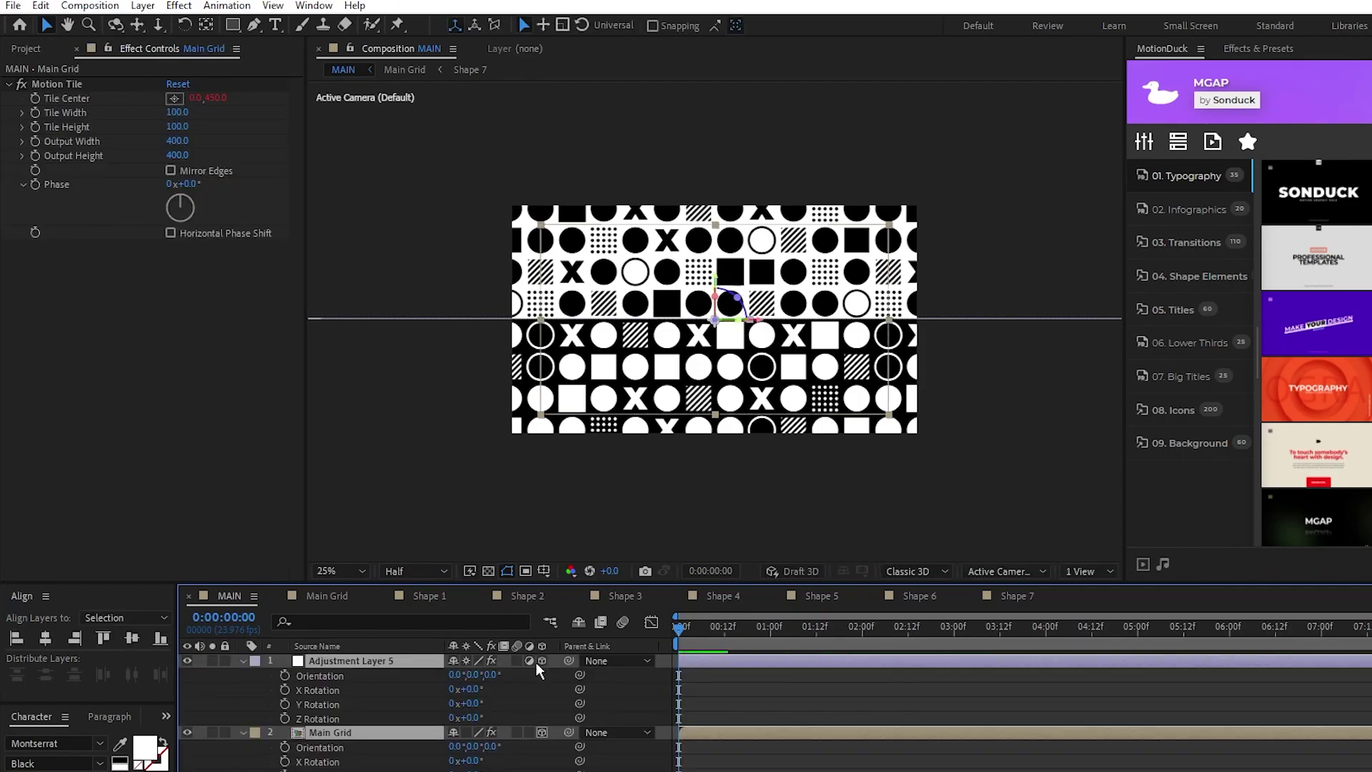
- Tilt both layers with -53° X Rotation and -32° Z Rotation
left_click(472, 689)
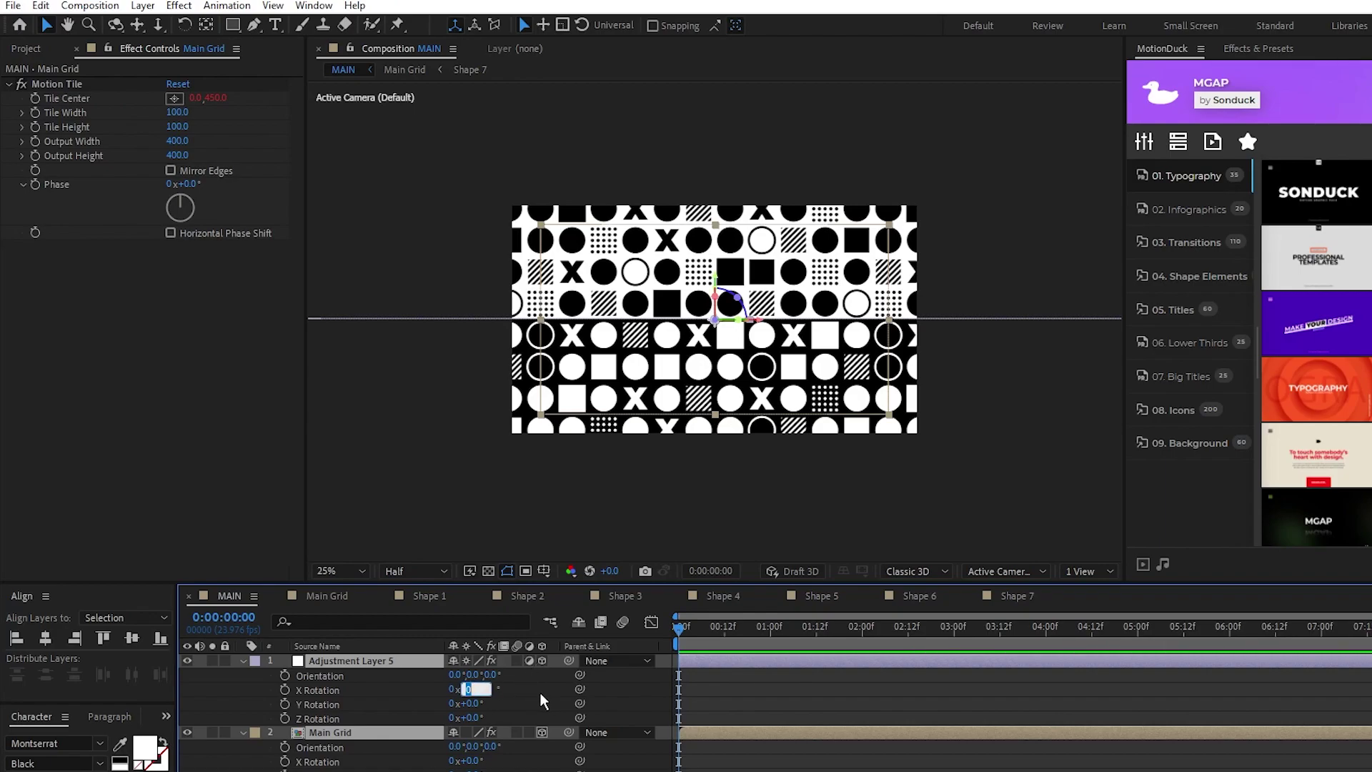
type("-53")
key("Return")
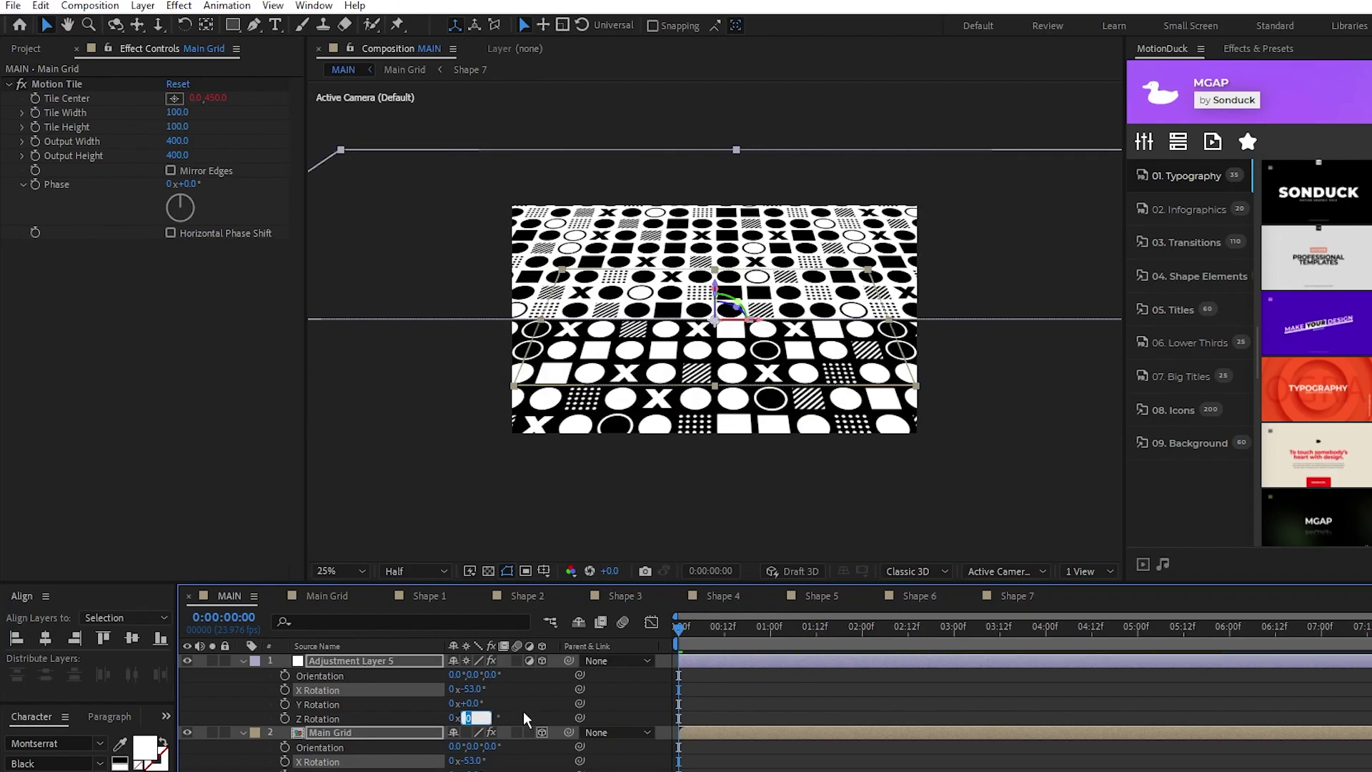
left_click(471, 717)
key("Return")
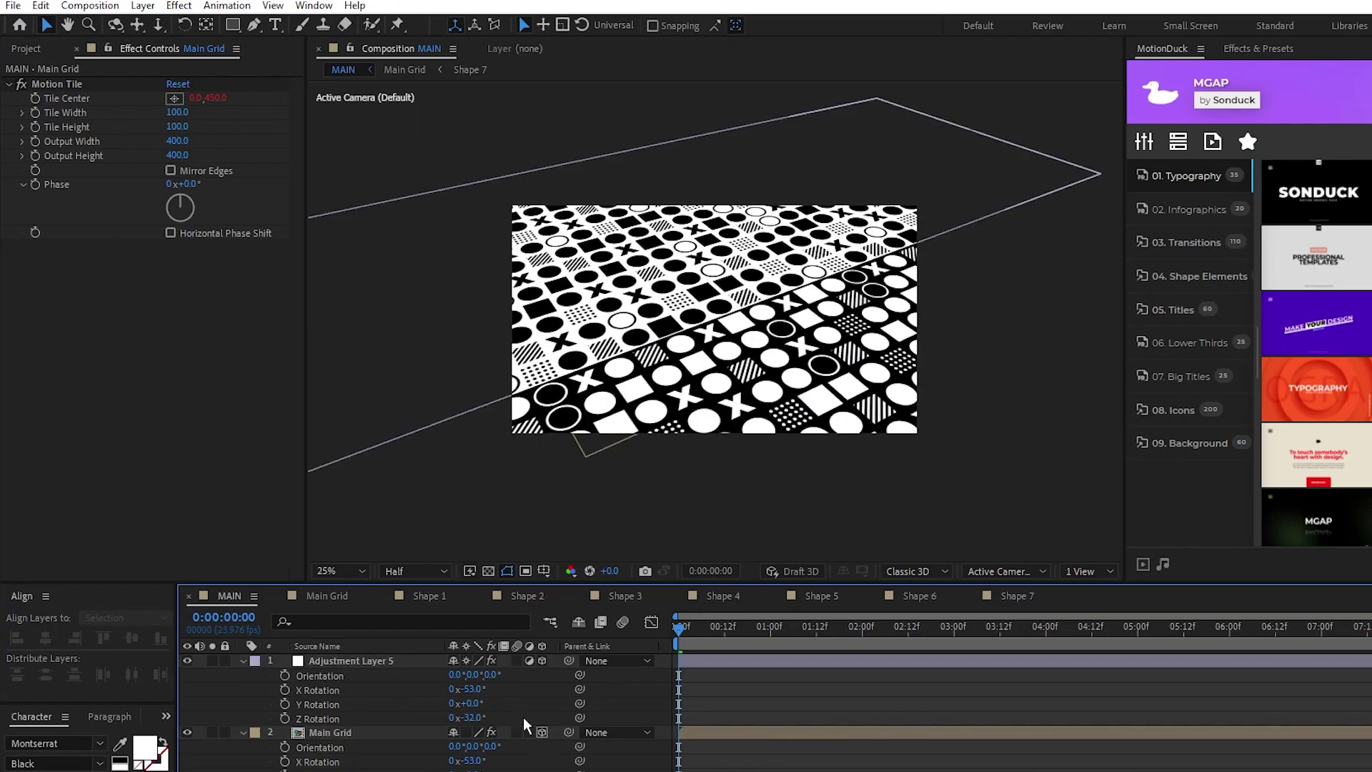
left_click(243, 660)
left_click(244, 675)
key("period")
key("period")
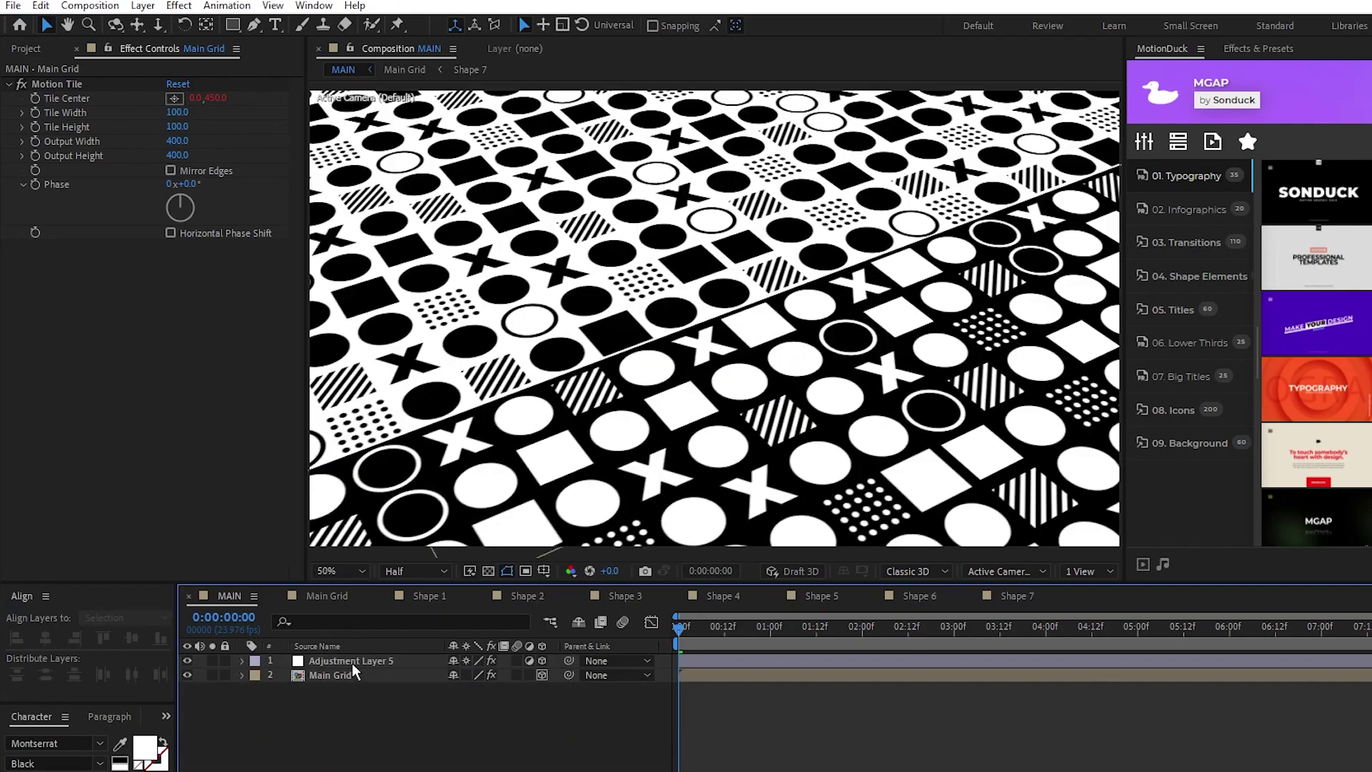
left_click(352, 660)
- Create a new adjustment layer on top of the tilted grid
left_click(17, 48)
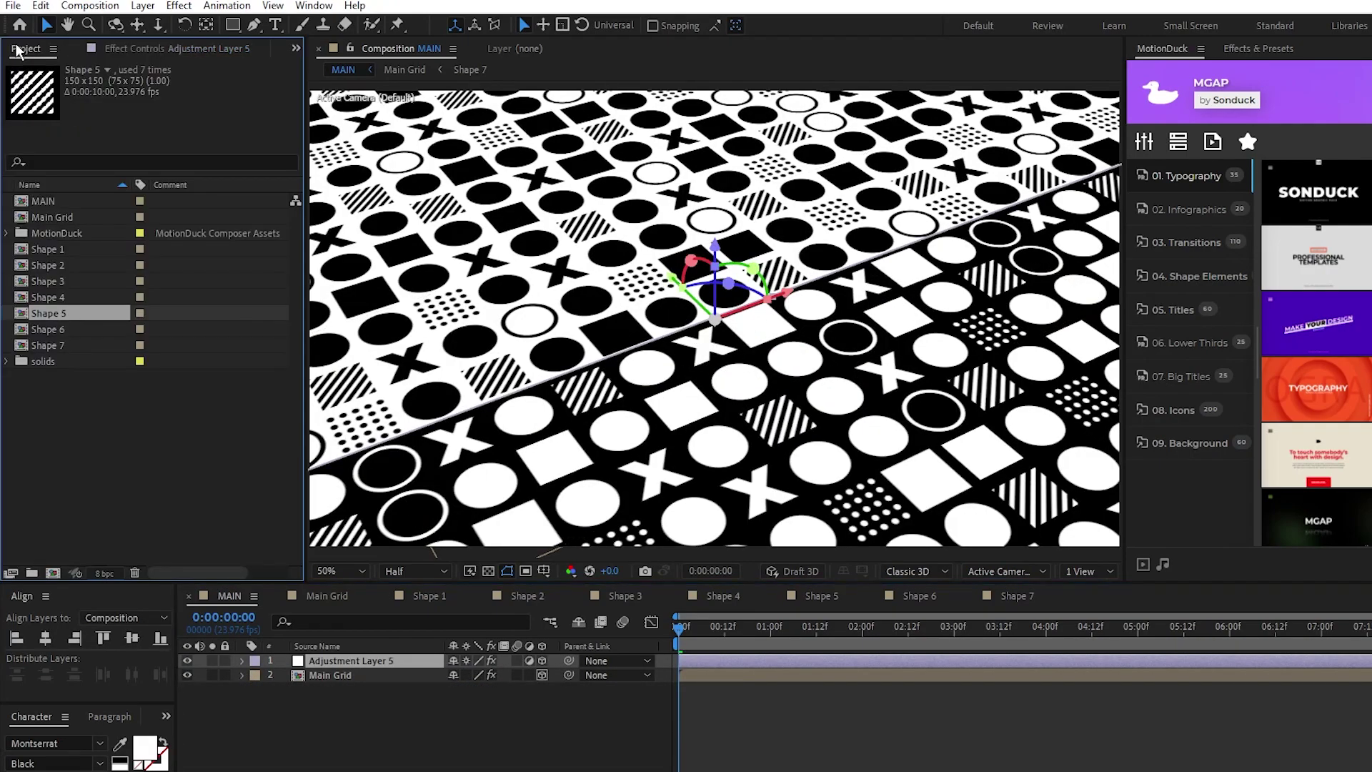
left_click(7, 232)
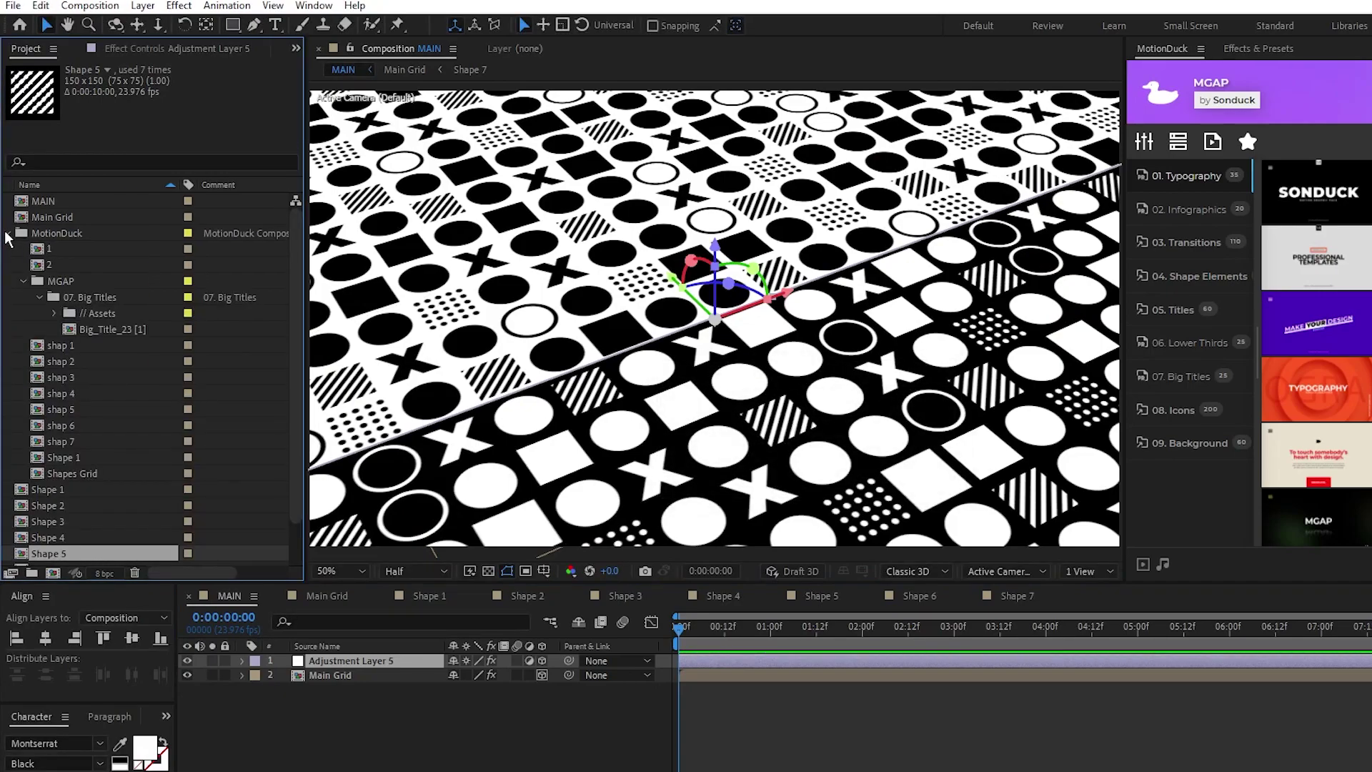
left_click(143, 5)
left_click(143, 5)
left_click(143, 5)
mouse_move(321, 24)
left_click(484, 136)
- Apply the Noise and Tint effects to the new adjustment layer
left_click(179, 6)
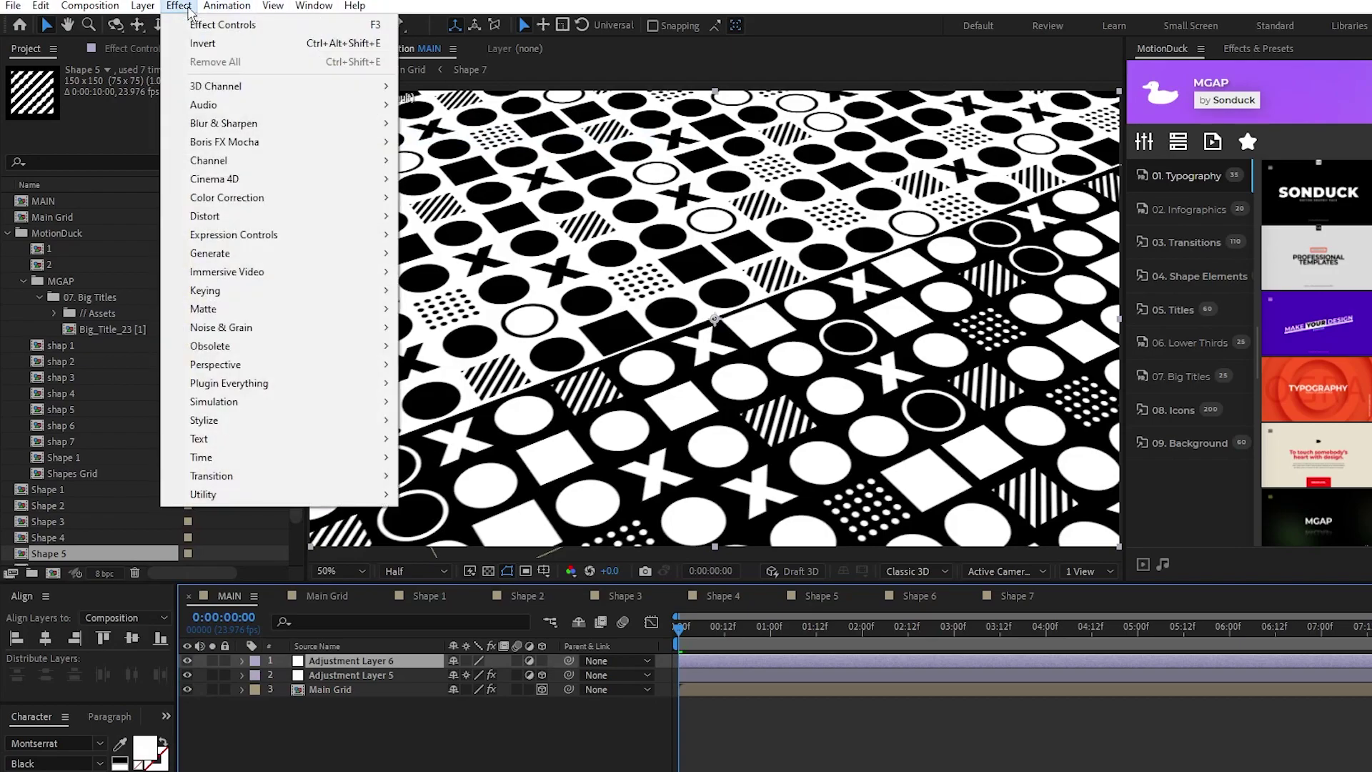
mouse_move(295, 323)
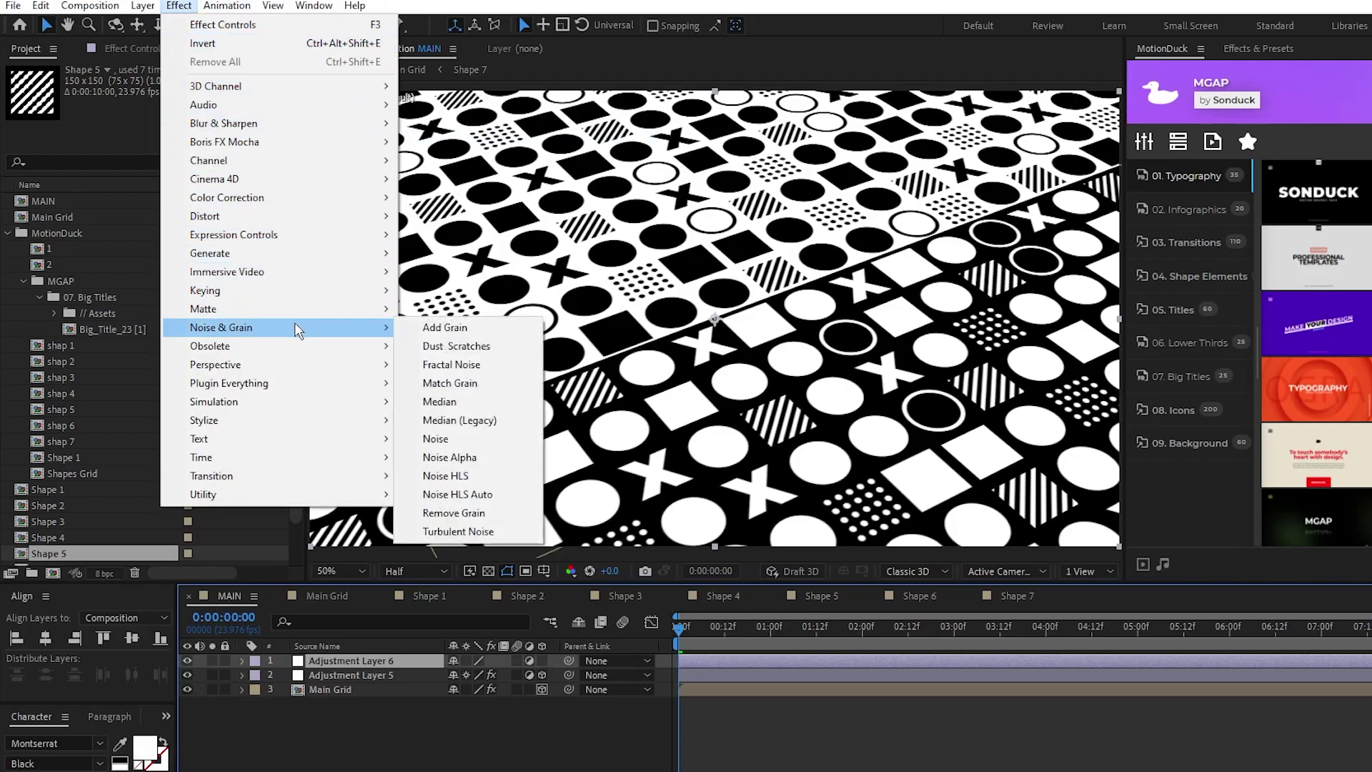
left_click(464, 443)
left_click(178, 6)
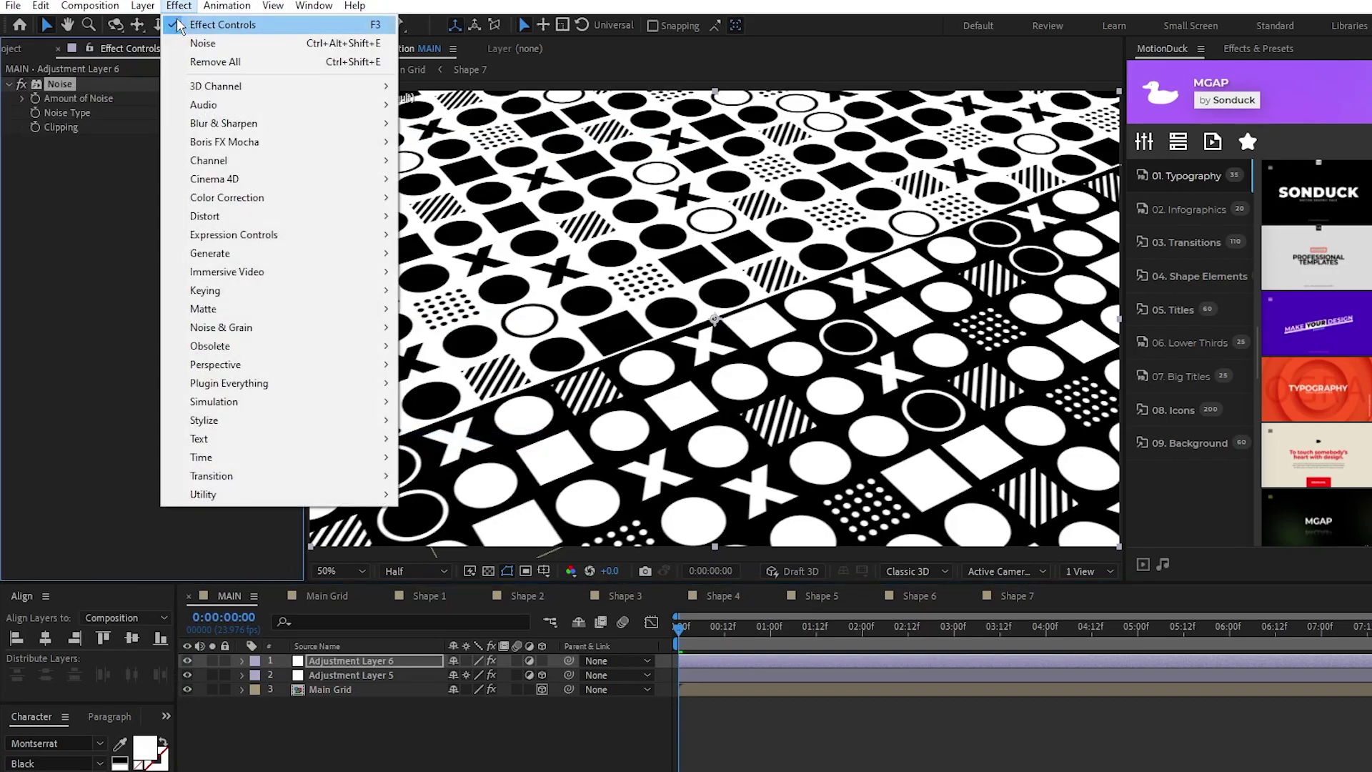
mouse_move(303, 197)
left_click(432, 768)
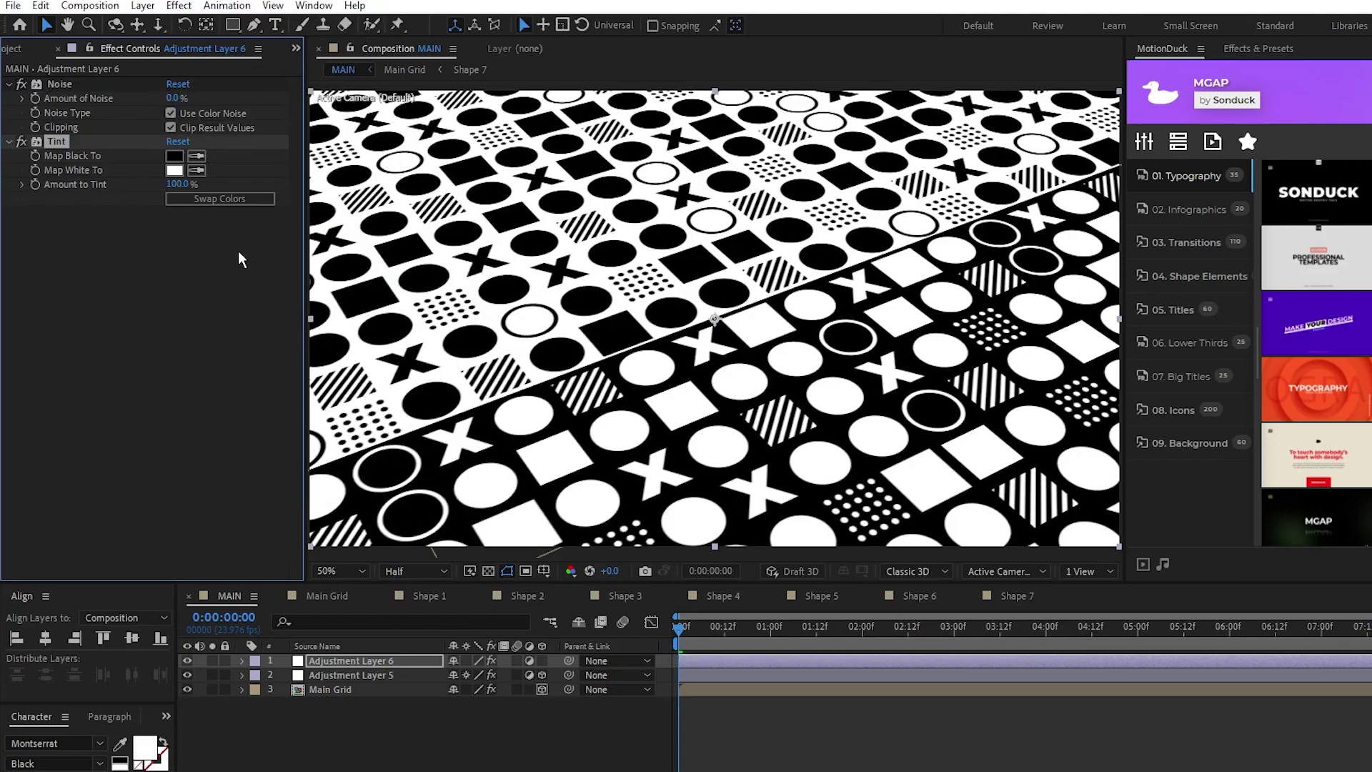
- Set Noise amount to 25% with colour noise off, keeping Tint black-and-white
type("25")
key("Return")
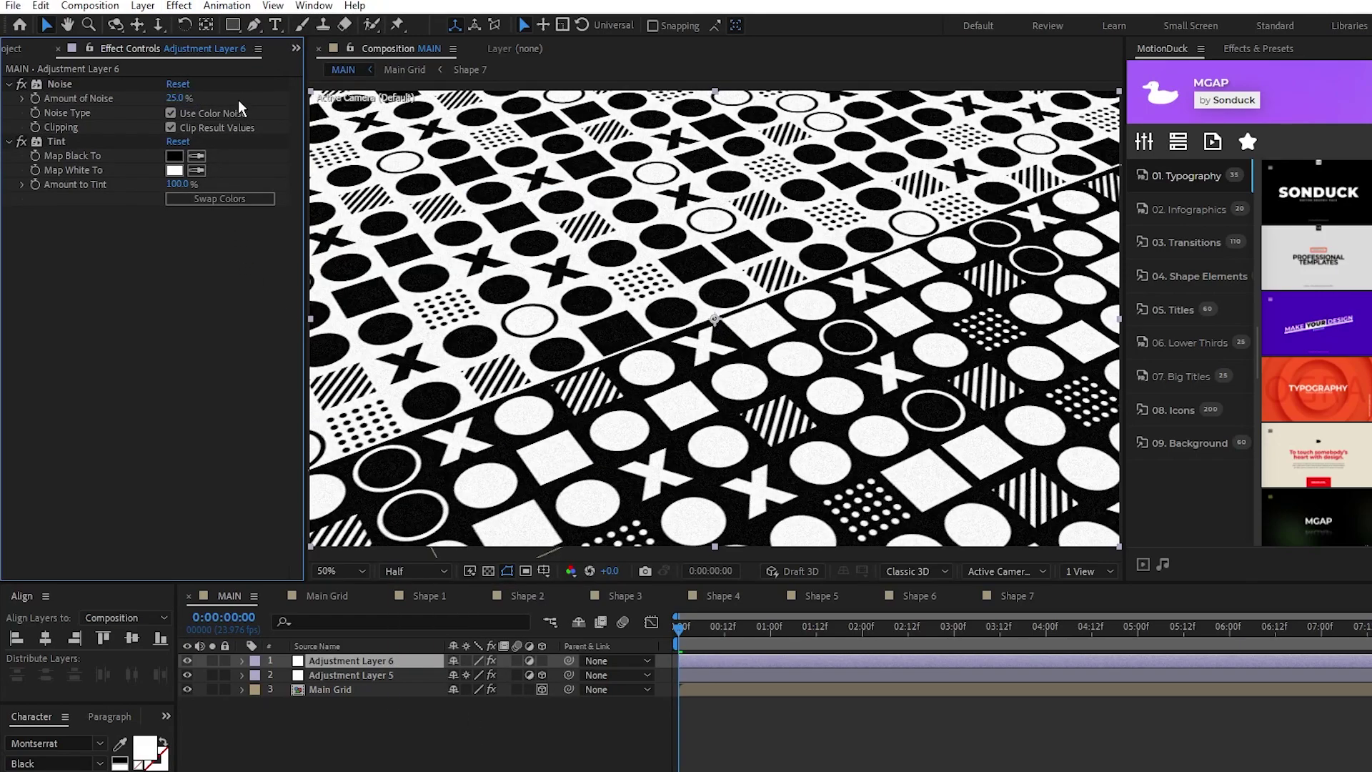
left_click(171, 113)
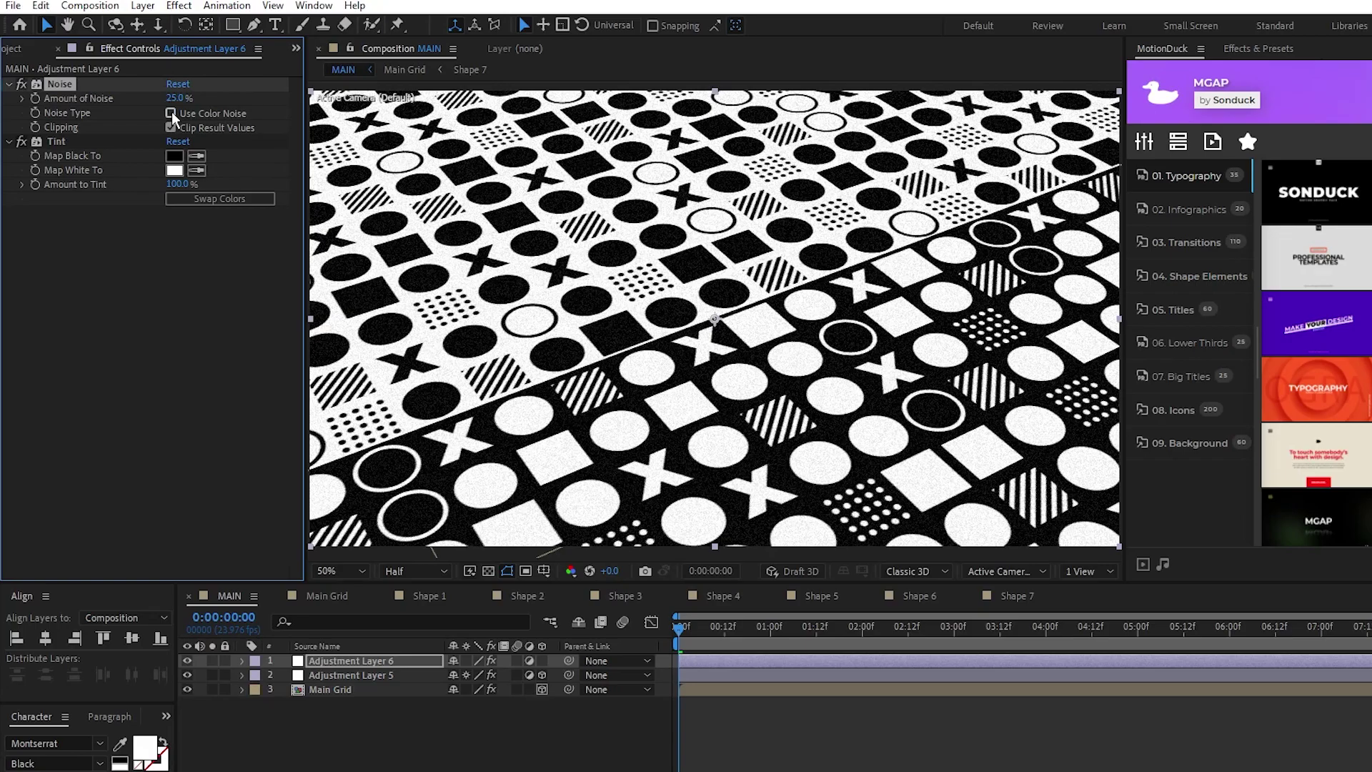
left_click(176, 160)
left_click_drag(257, 229, 250, 277)
left_click(257, 343)
left_click_drag(257, 343, 284, 508)
left_click(414, 332)
left_click(174, 170)
left_click_drag(280, 309, 285, 531)
left_click(435, 330)
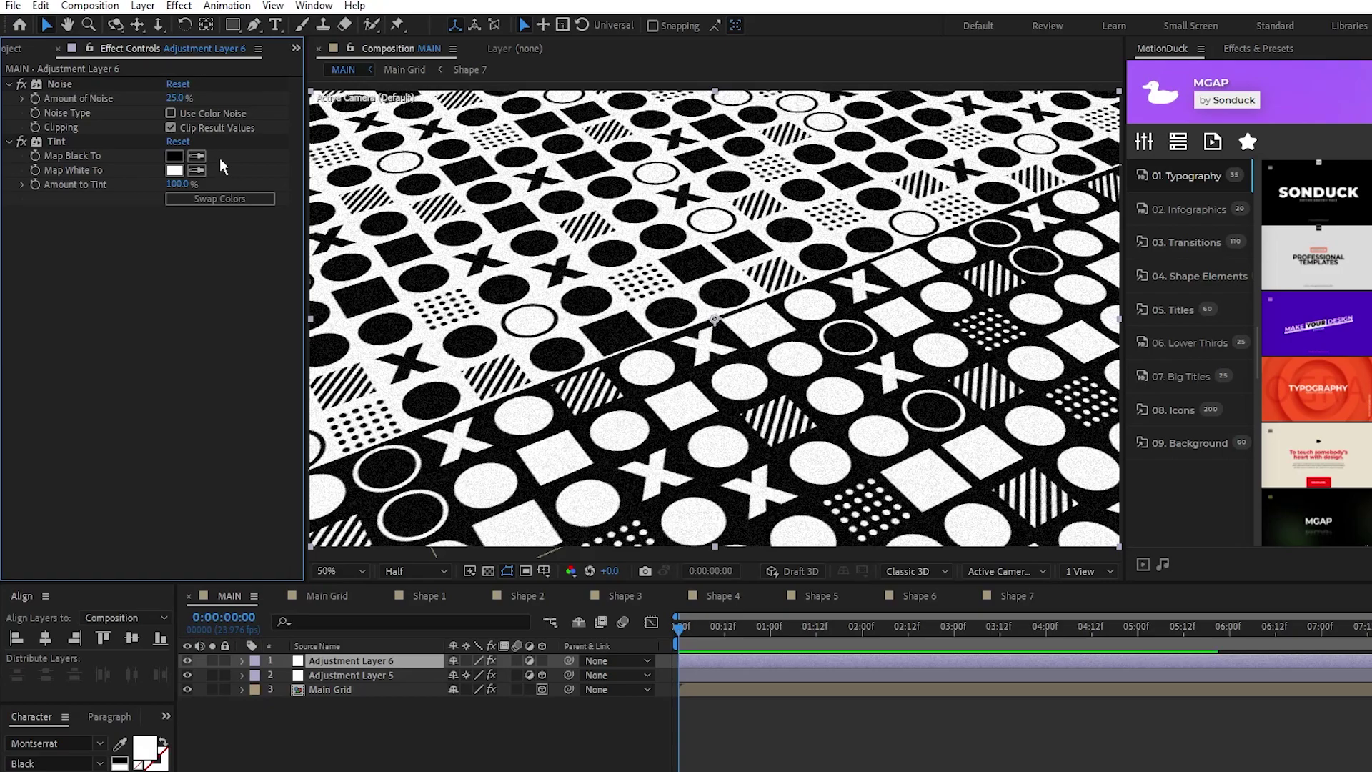
- Add the Big_Title_23 [1] title composition to the timeline above the noise layer
left_click(11, 47)
left_click_drag(114, 329, 354, 676)
left_click_drag(682, 627, 865, 627)
key("space")
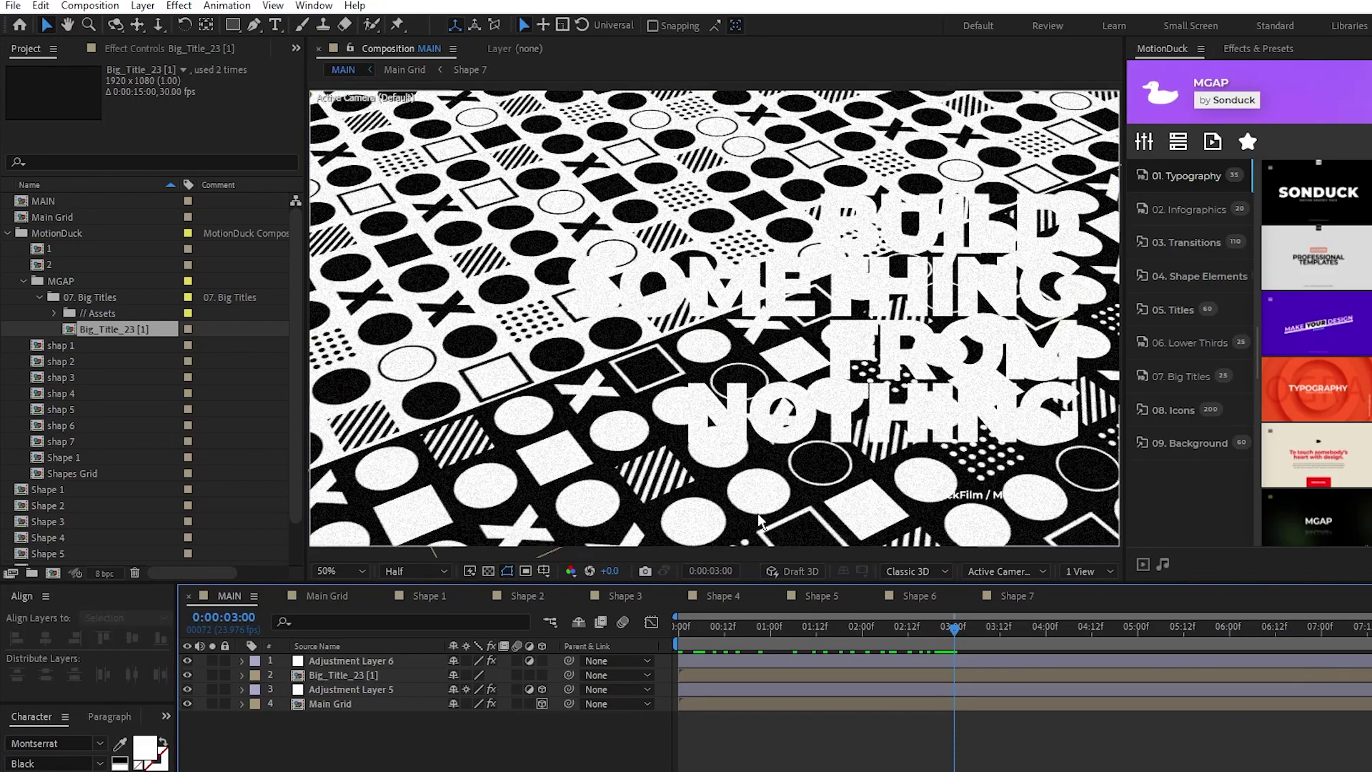
- Add a black solid beneath the title and set its Opacity to 50%
left_click(142, 6)
mouse_move(361, 36)
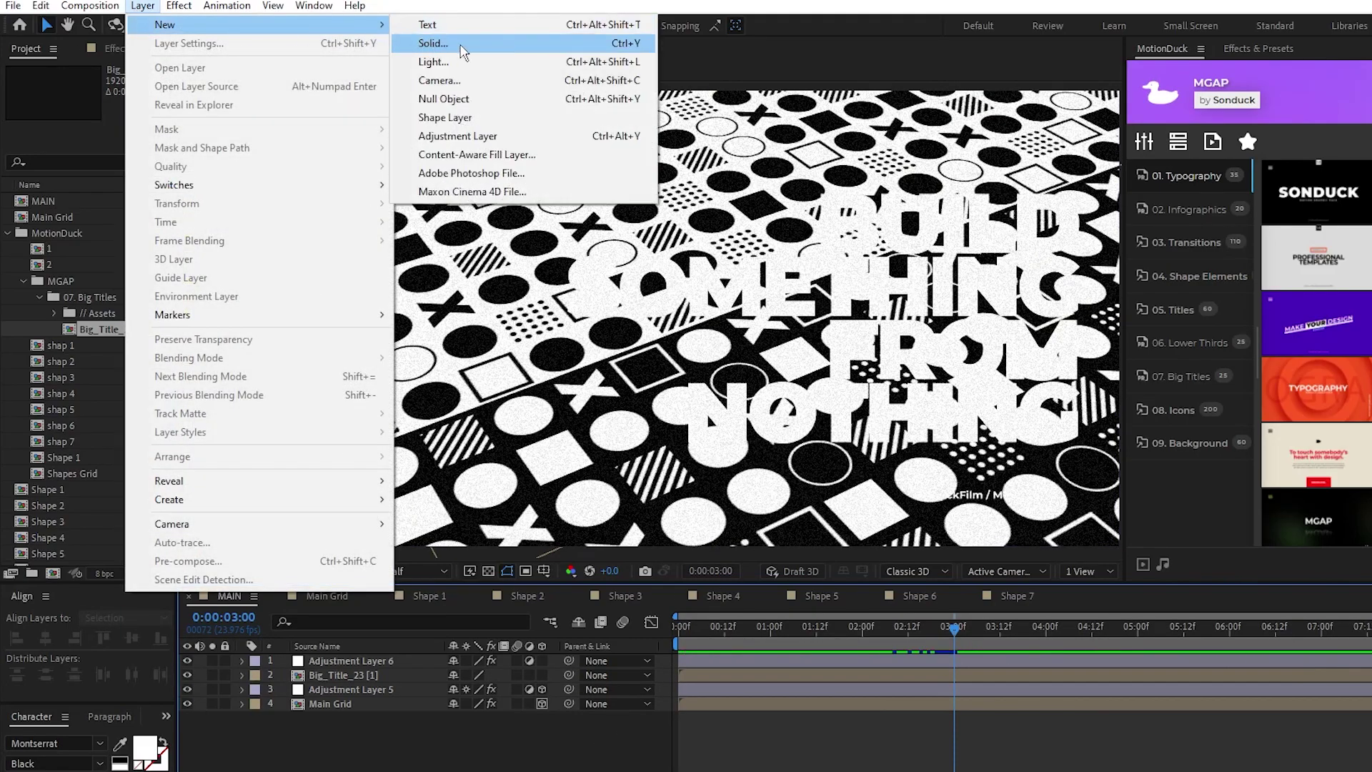
left_click(511, 45)
left_click(626, 469)
left_click(401, 307)
left_click(695, 516)
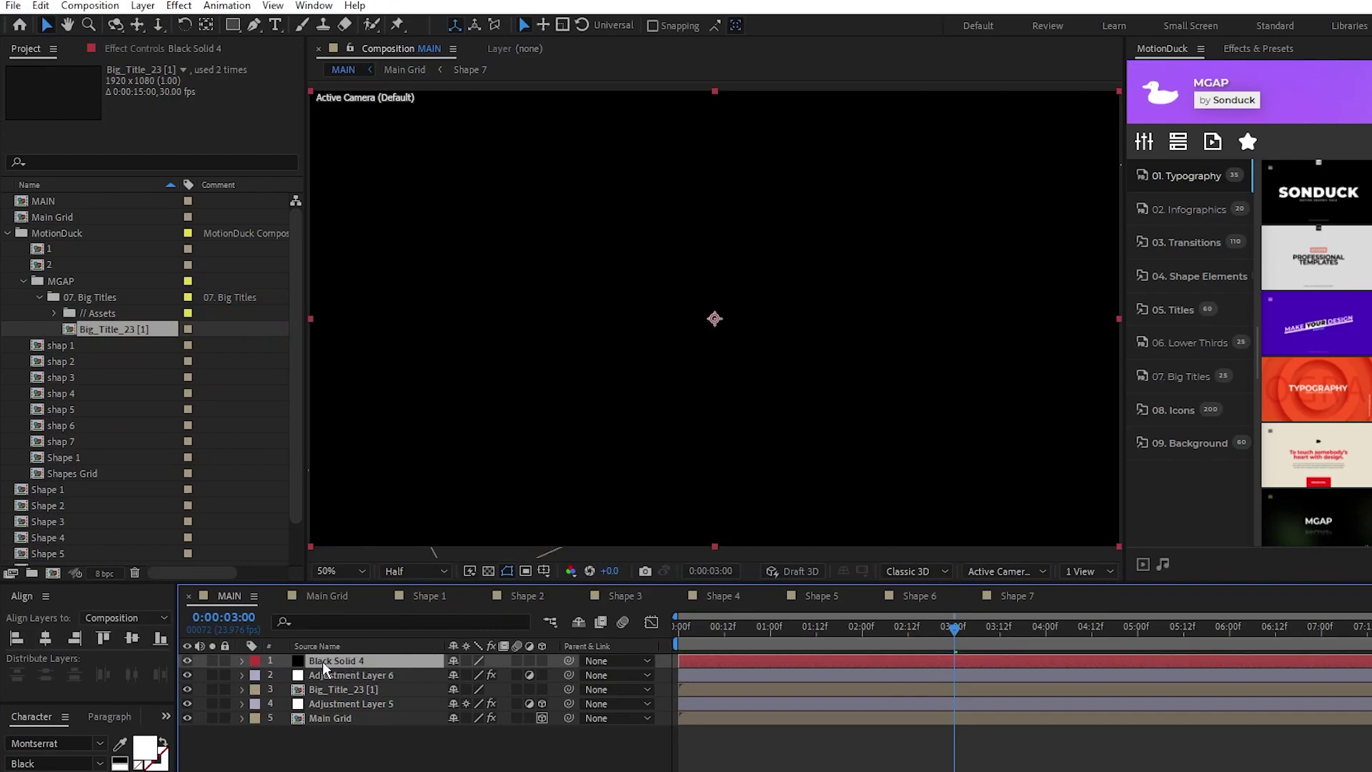
left_click_drag(323, 662, 323, 697)
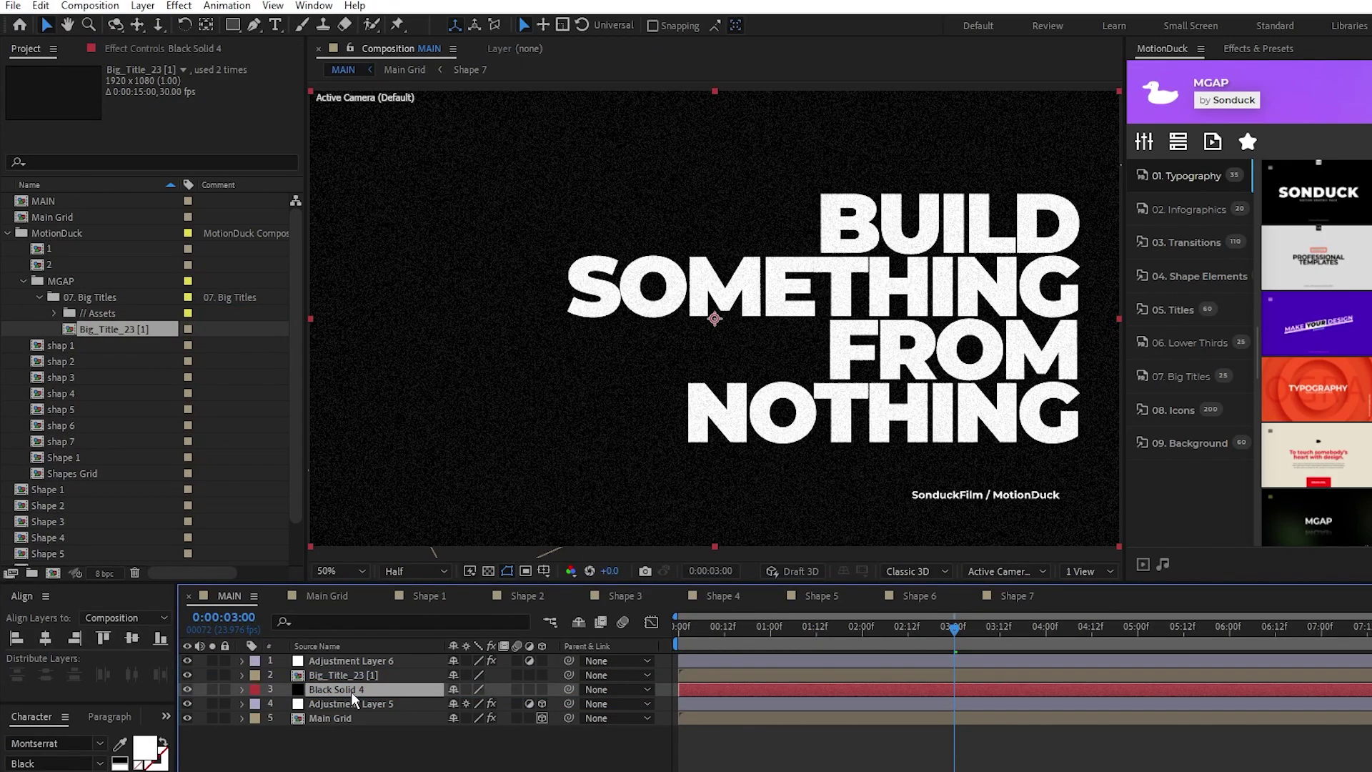
key("t")
left_click_drag(454, 704, 422, 710)
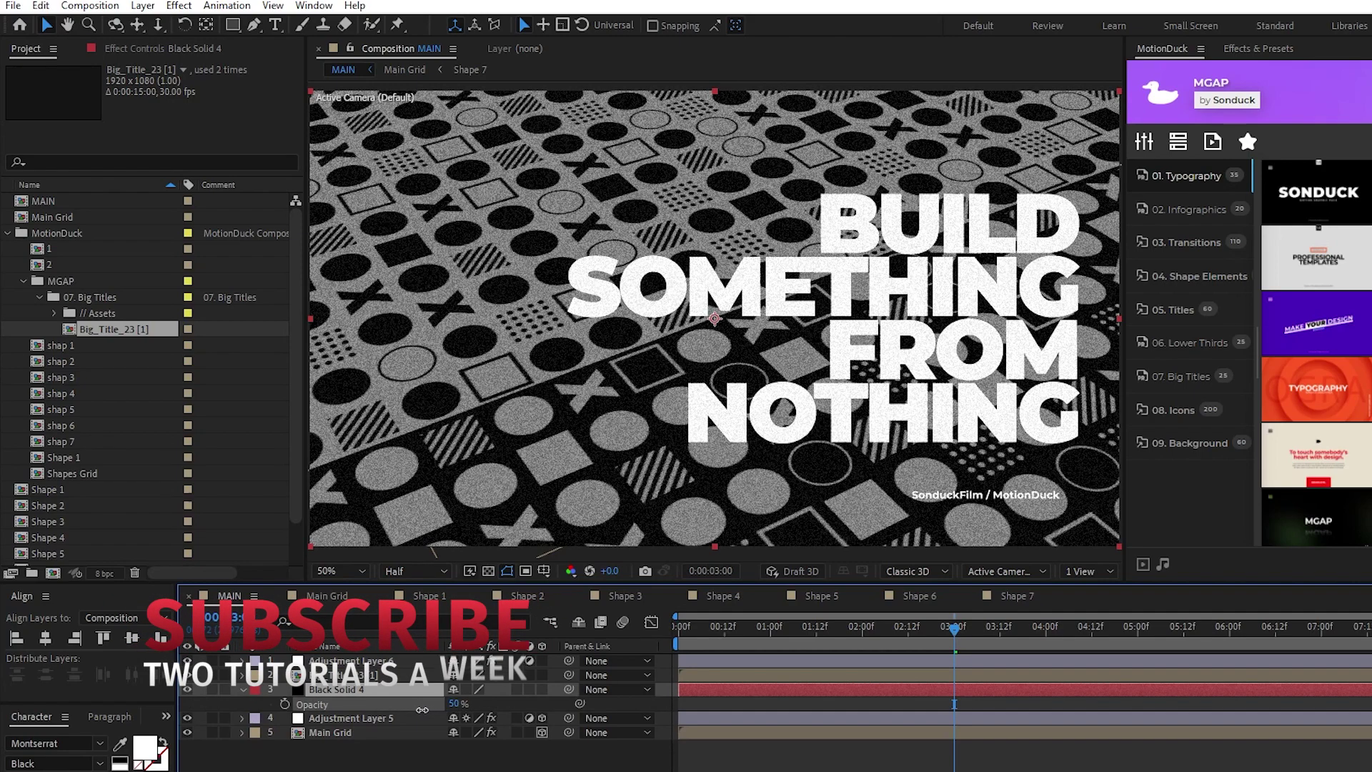
key("ctrl+shift+a")
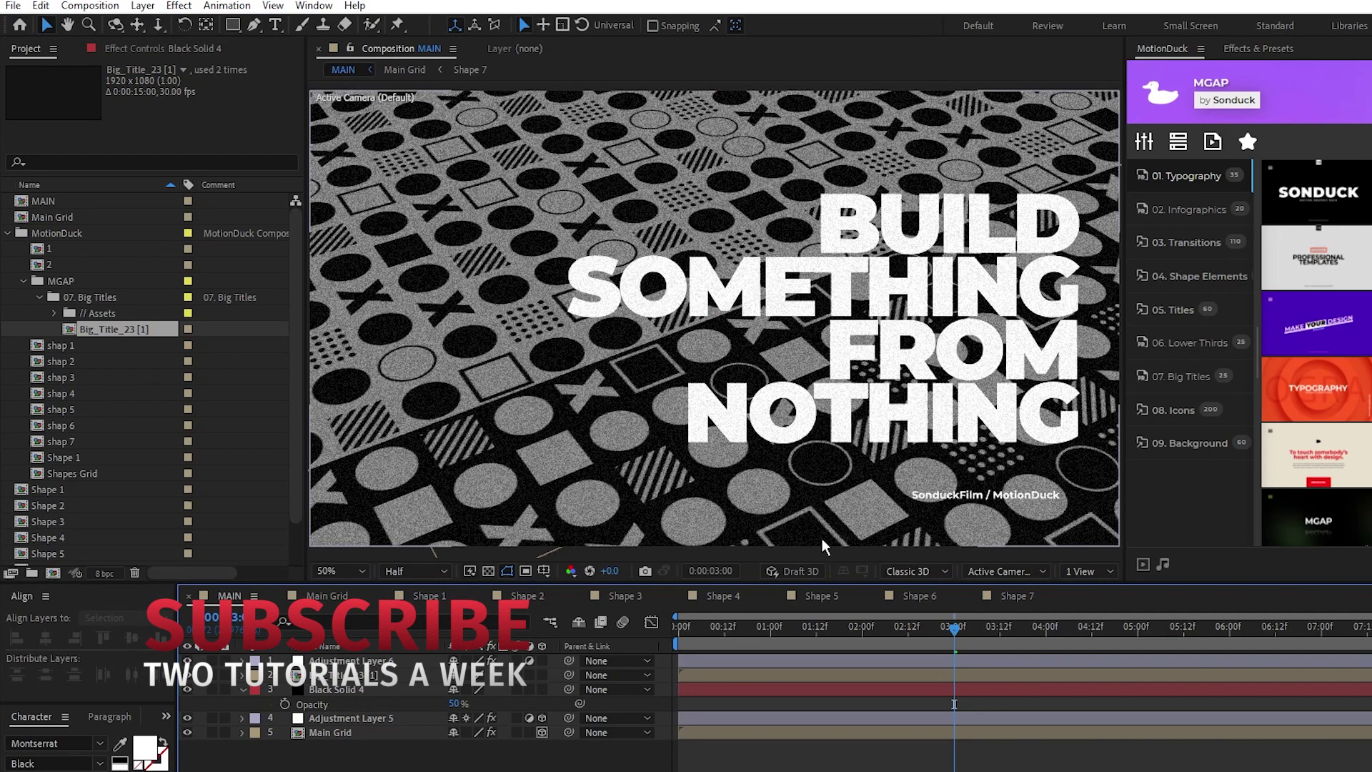